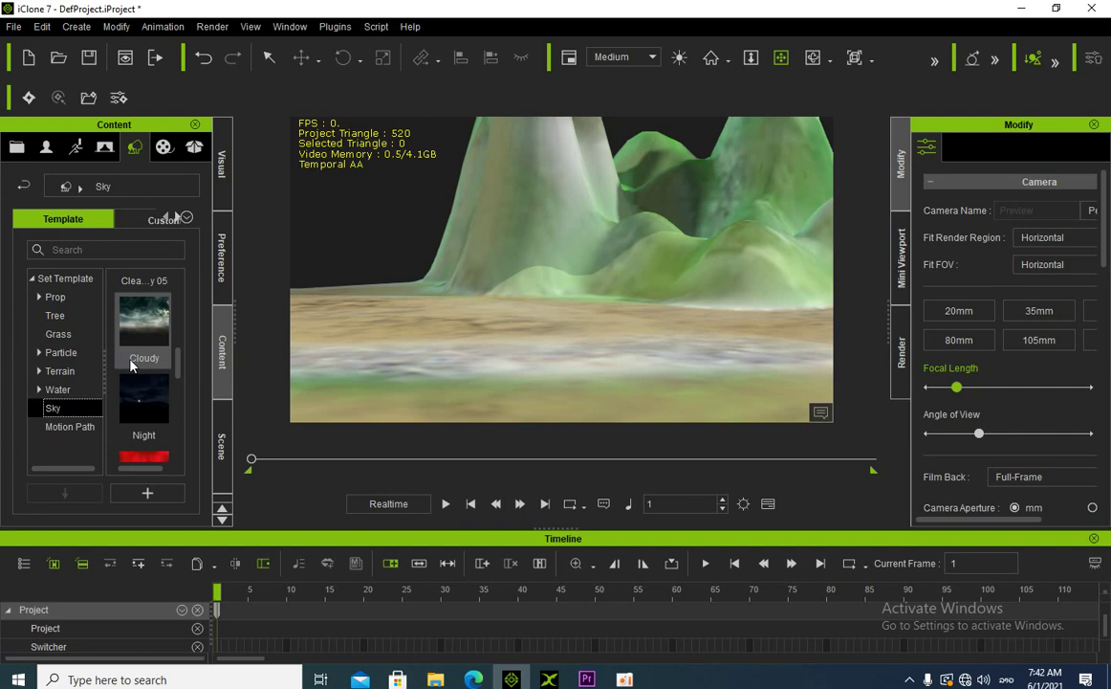
Try the grassy-hills sky template below Clea...y 04 and the Clea...y 02 sky as the scene background
double_click(142, 419)
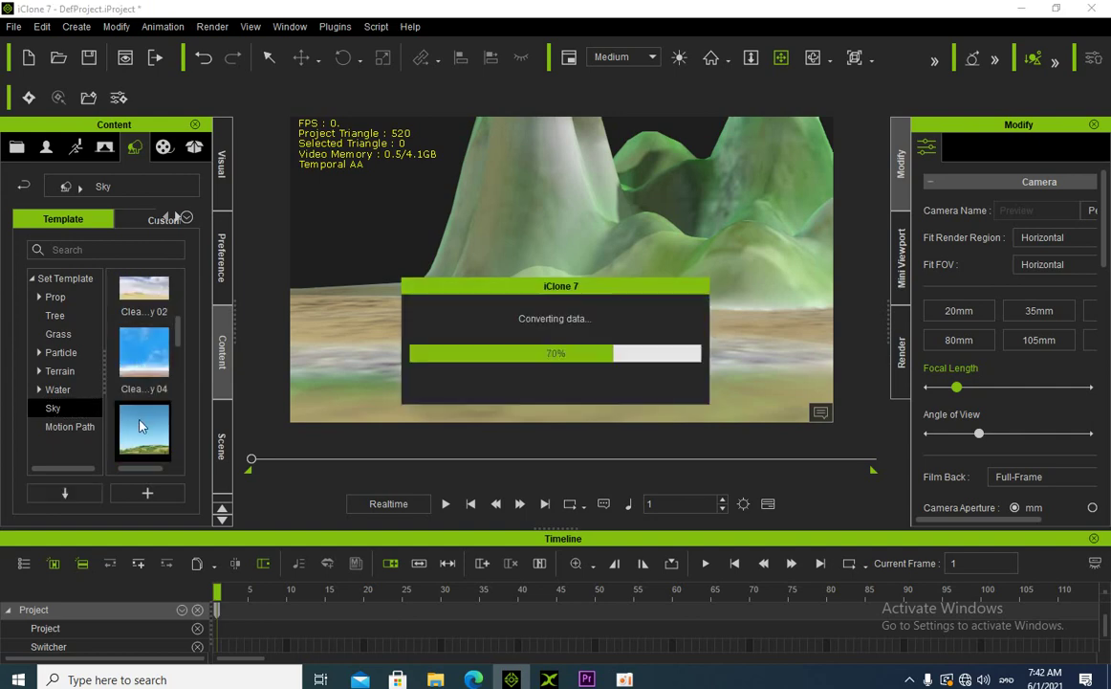
right_click_drag(508, 294, 812, 322)
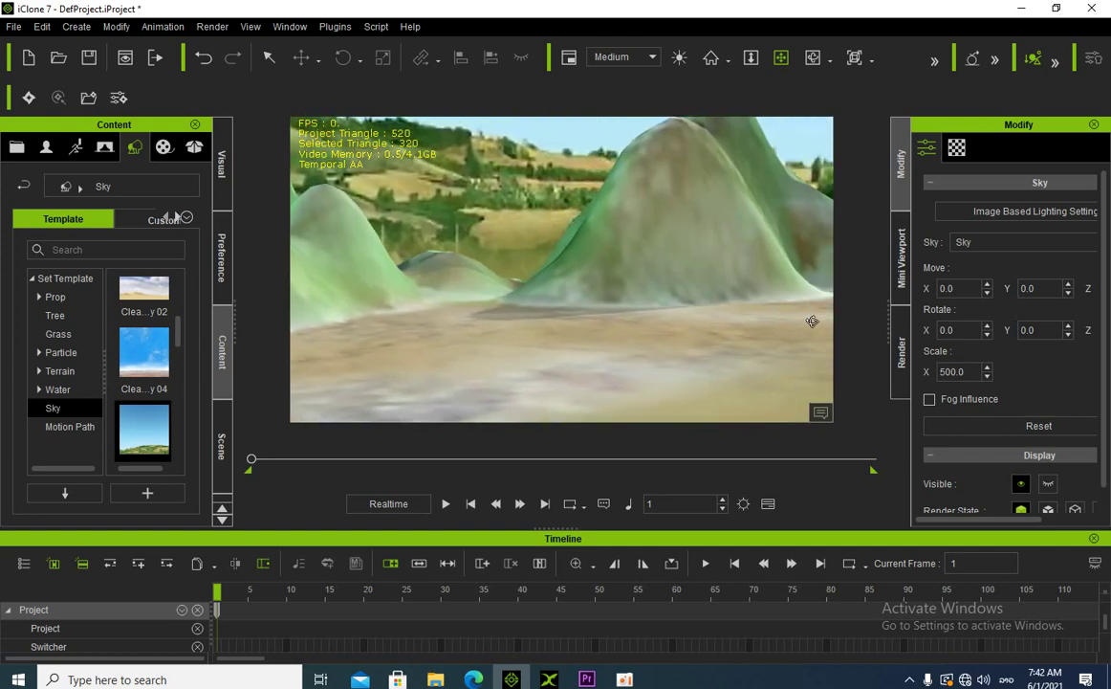
double_click(137, 299)
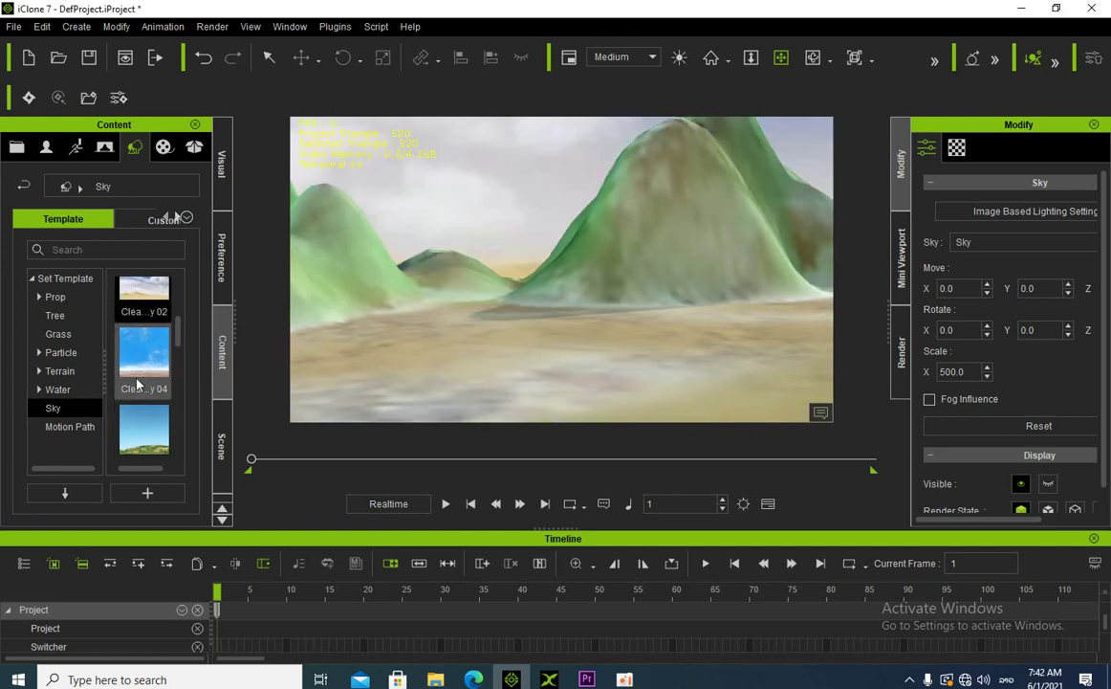
Apply the Clea...y 04 sky template to the terrain scene
double_click(137, 384)
right_click_drag(593, 305, 221, 388)
left_click_drag(542, 334, 317, 393)
left_click_drag(616, 332, 528, 175)
right_click_drag(528, 175, 569, 390)
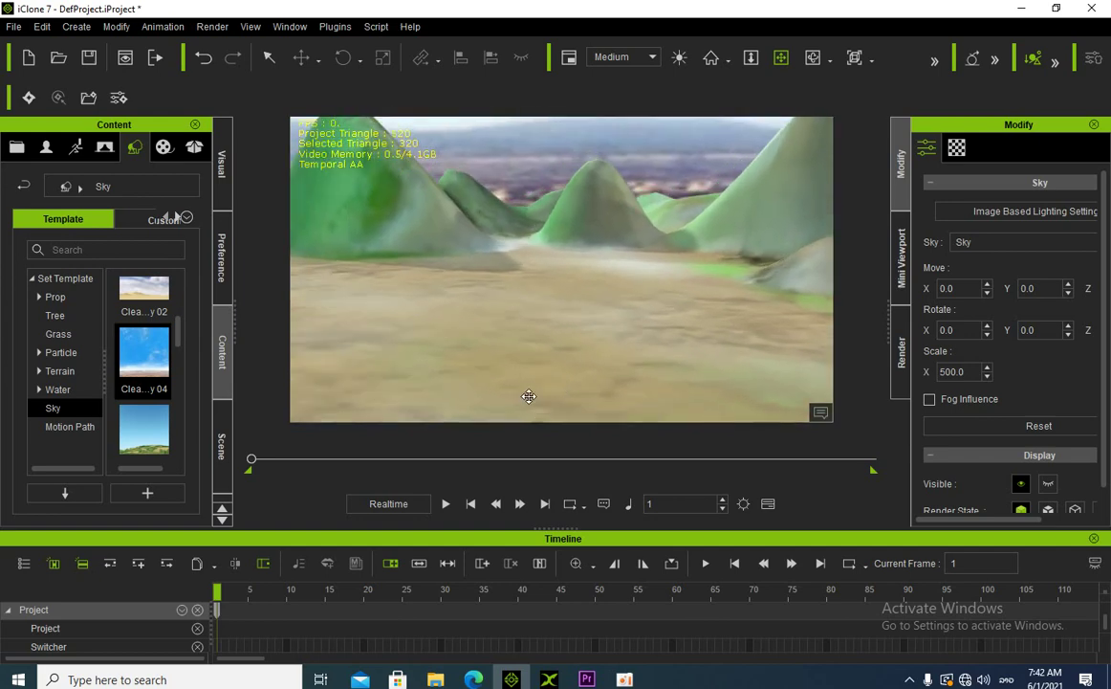
Switch to File Explorer and open the 004 Luas folder in Kawm 3D\Puing\Xyoob Ntoo on Local Disk (E:)
left_click(433, 677)
left_click(549, 12)
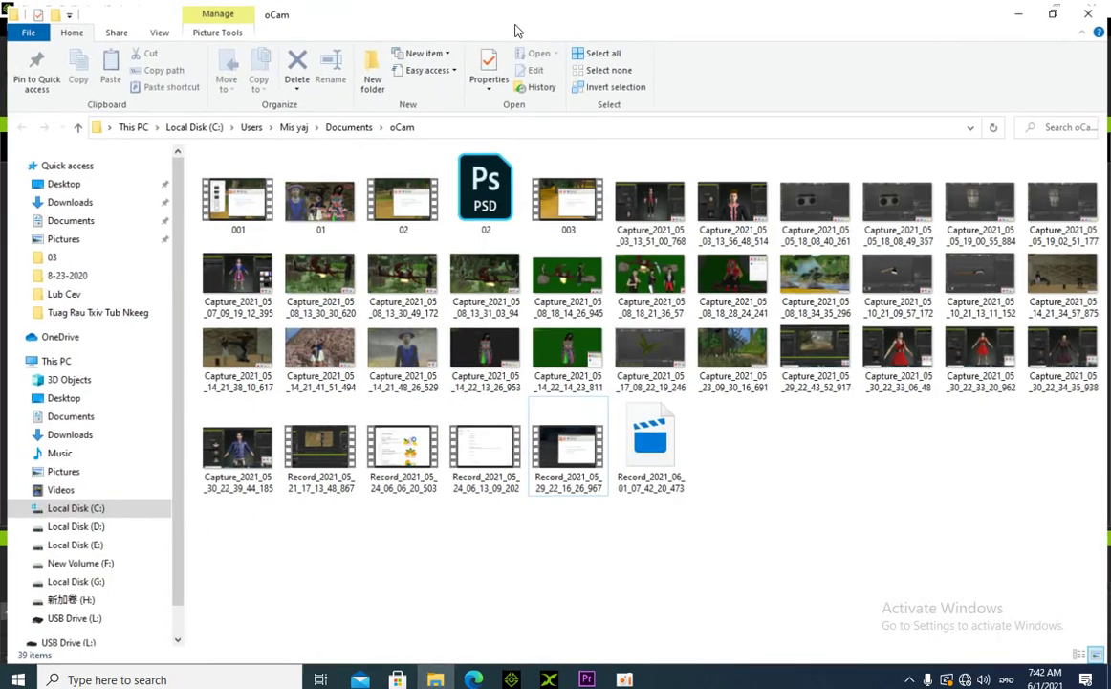
left_click(75, 544)
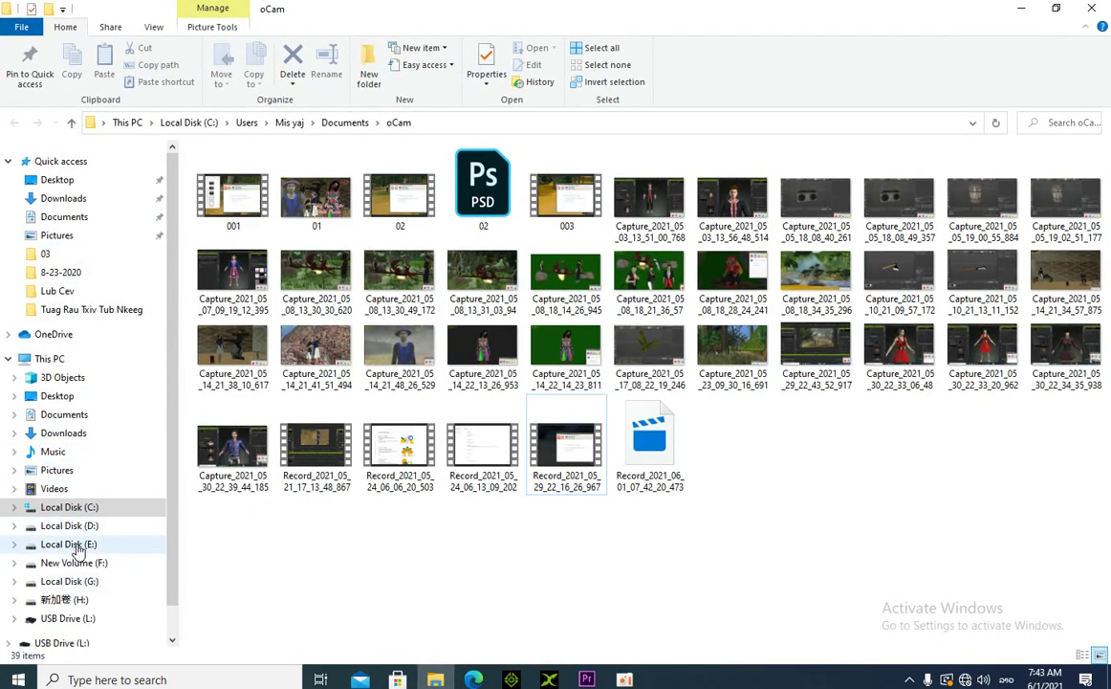
left_click(234, 189)
double_click(232, 189)
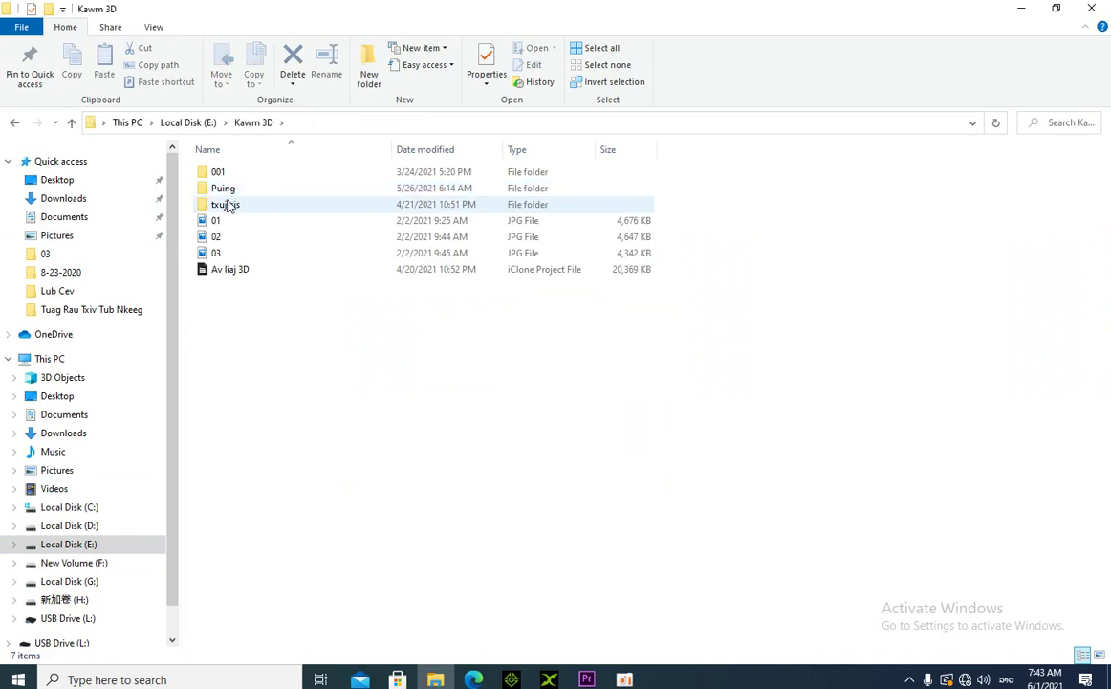
double_click(227, 188)
scroll(284, 267, "down", 4)
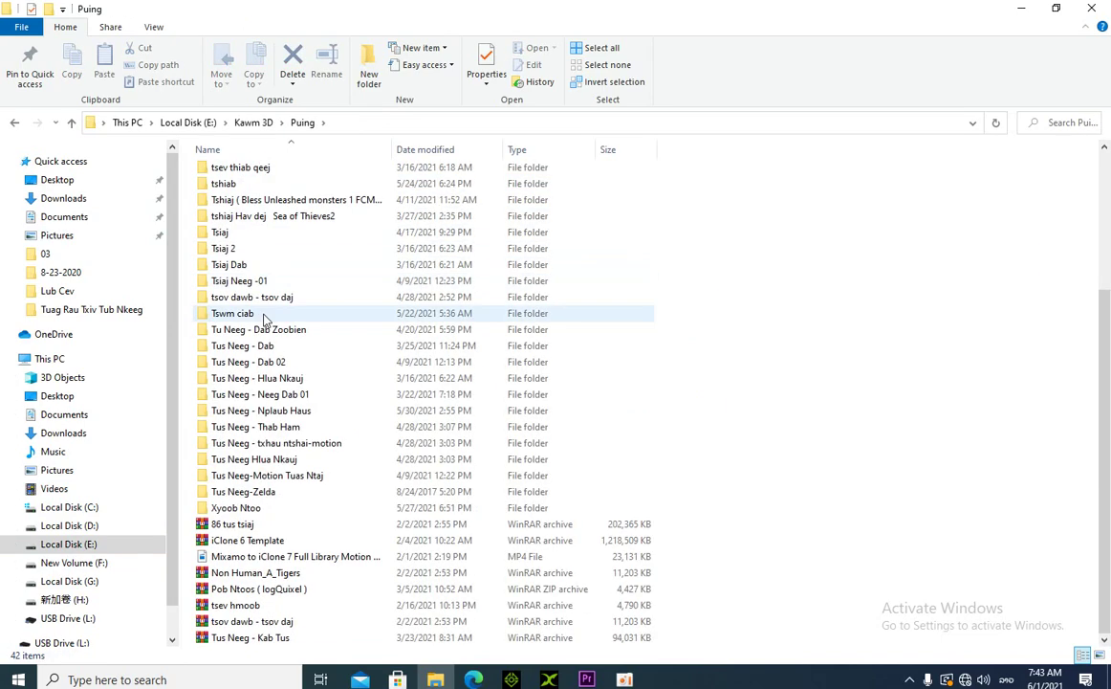
left_click(225, 510)
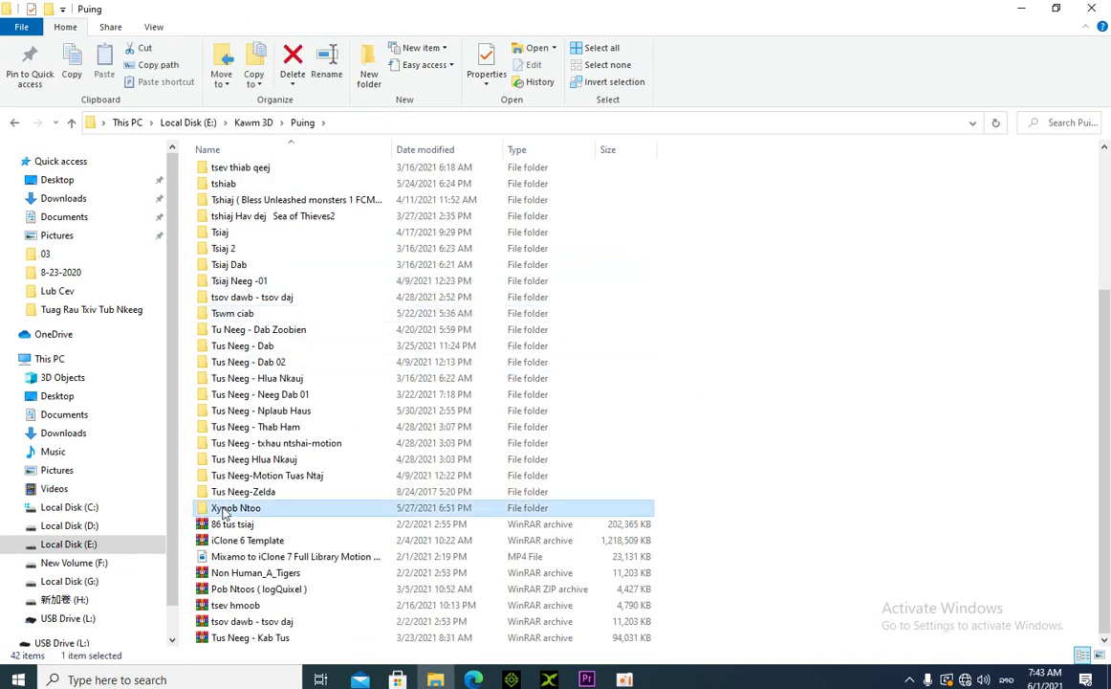
double_click(247, 508)
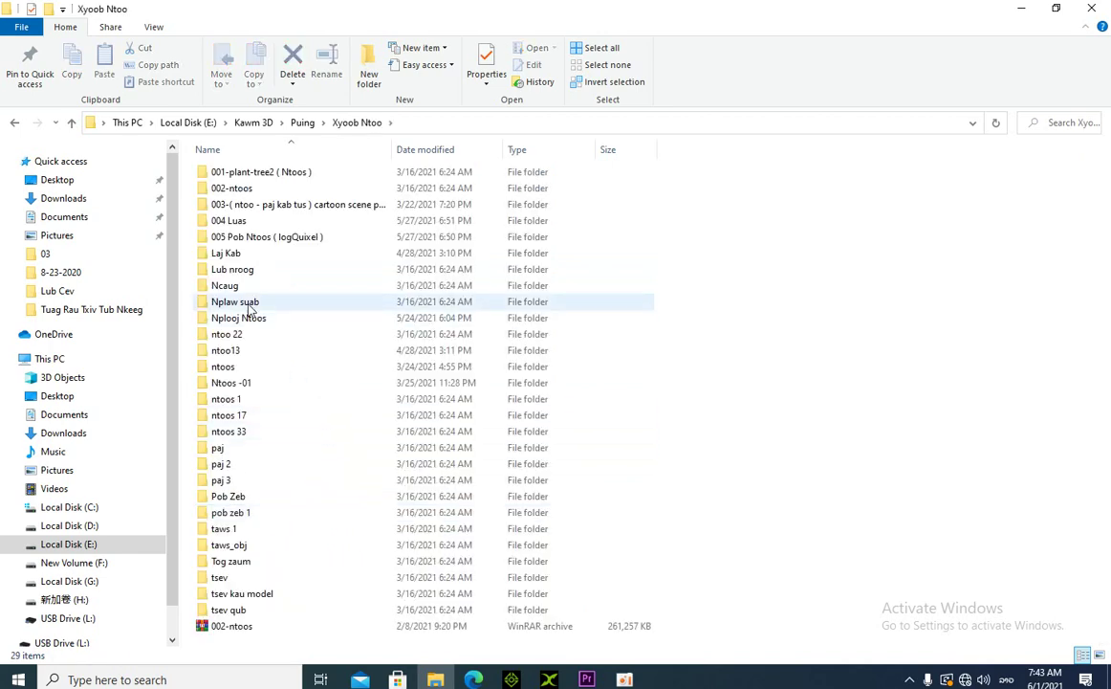
double_click(229, 220)
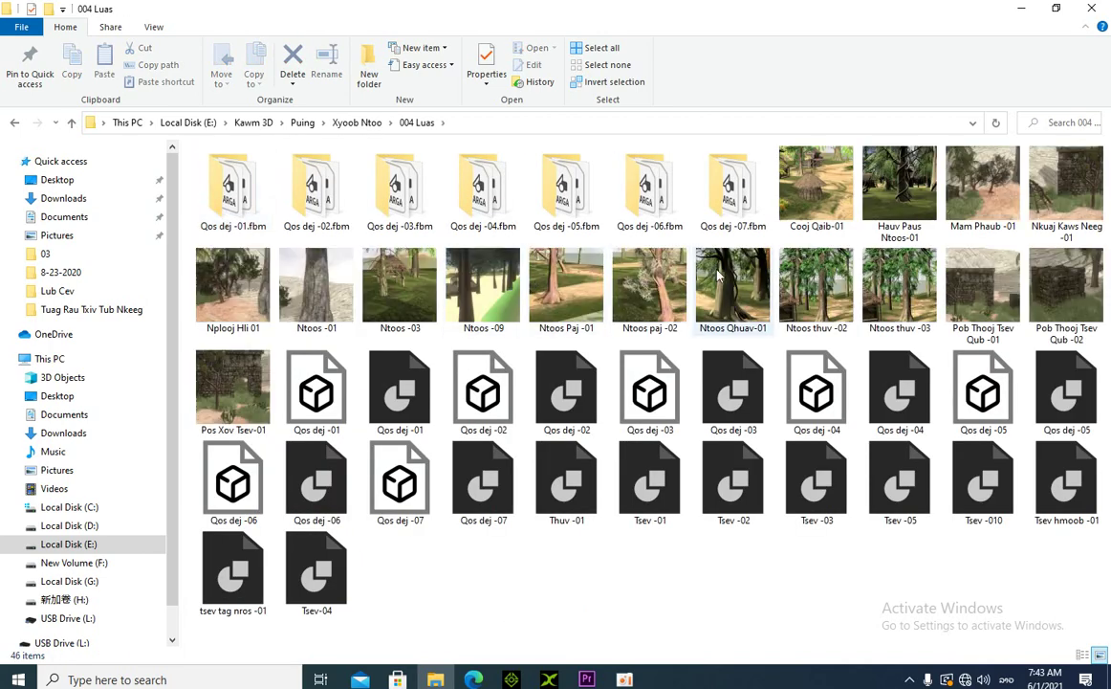
Import the Ntoos -01 tree prop from the folder onto the terrain in iClone
left_click_drag(311, 325, 522, 301)
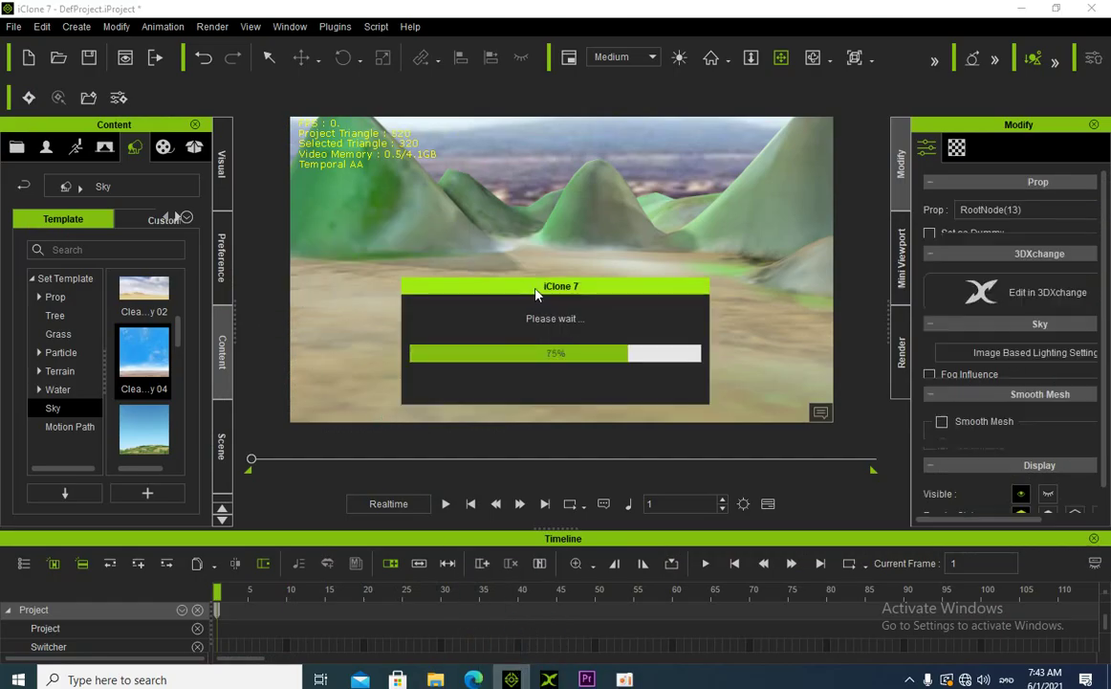
right_click_drag(708, 215, 540, 273)
left_click_drag(541, 273, 693, 292)
right_click_drag(693, 291, 577, 334)
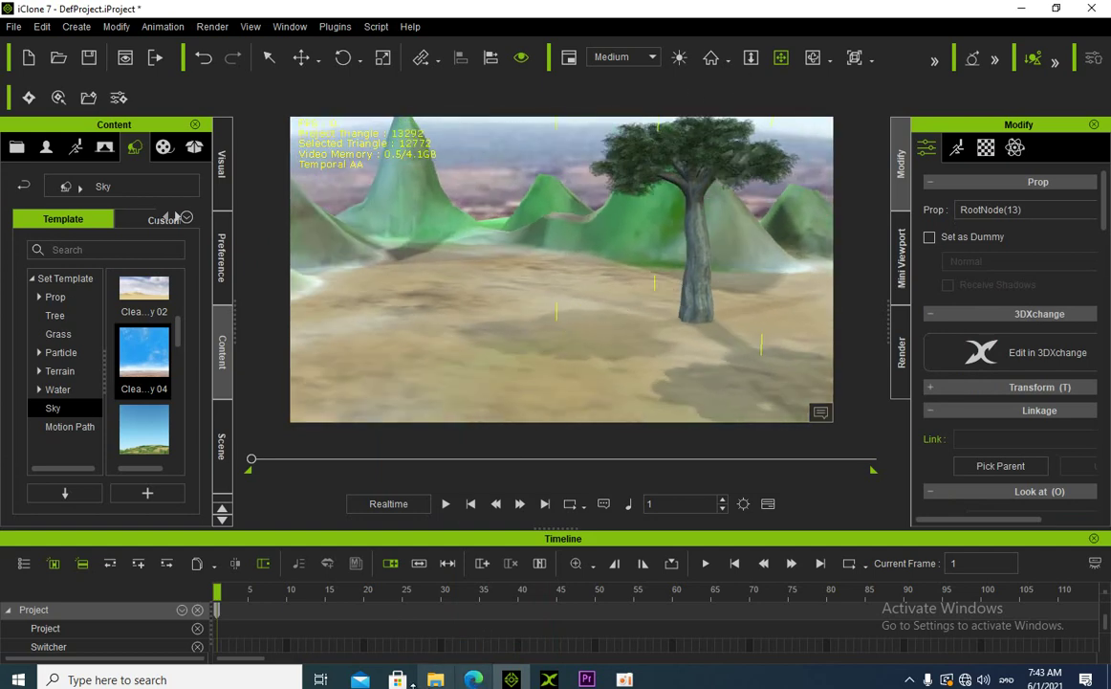
Import the Hauv Paus Ntoos-01 tree group from the 004 Luas folder onto the terrain beside the first tree
left_click(435, 679)
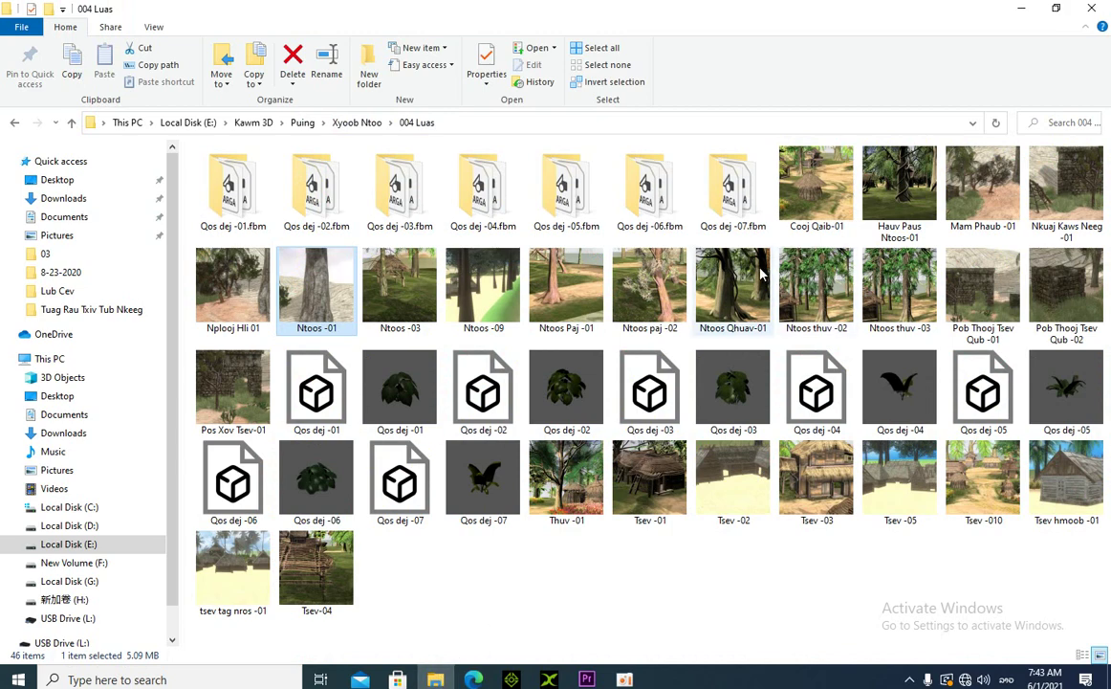
left_click(899, 187)
left_click_drag(899, 186, 416, 244)
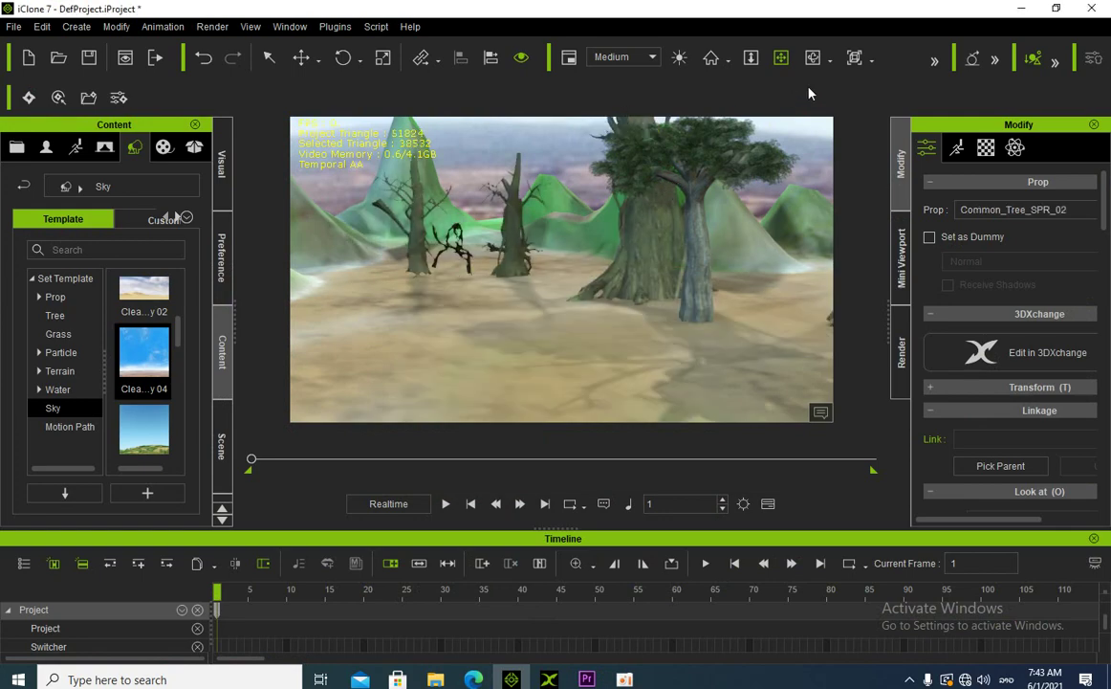
right_click_drag(571, 350, 575, 322)
left_click_drag(574, 322, 749, 304)
mouse_move(688, 285)
left_mouse_down()
mouse_move(460, 305)
mouse_move(315, 342)
mouse_move(603, 343)
mouse_move(665, 330)
mouse_move(704, 286)
left_mouse_up()
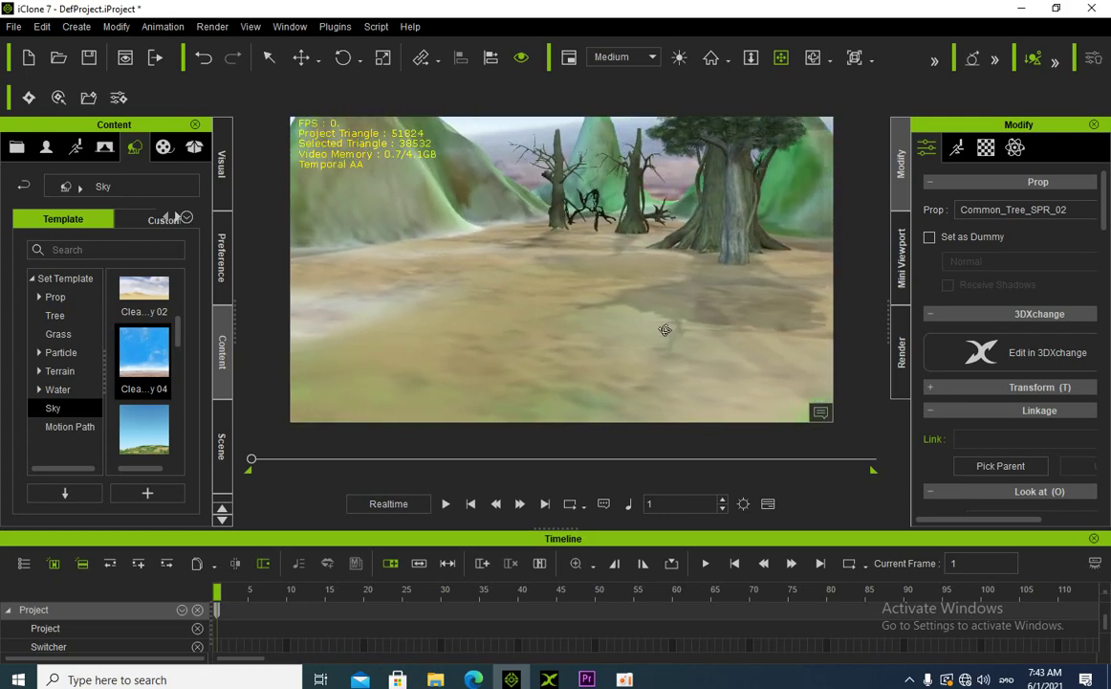
right_click_drag(704, 286, 606, 262)
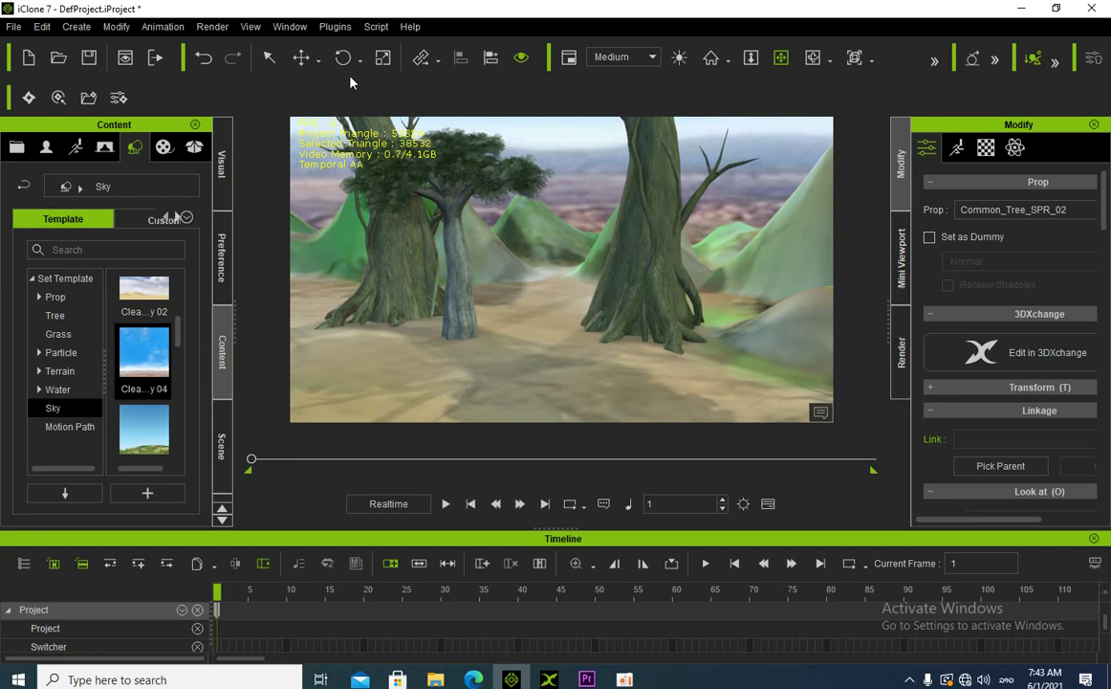
Scale the Common_Tree_SPR_02 tree group down uniformly to a much smaller size
right_click_drag(606, 303, 584, 283)
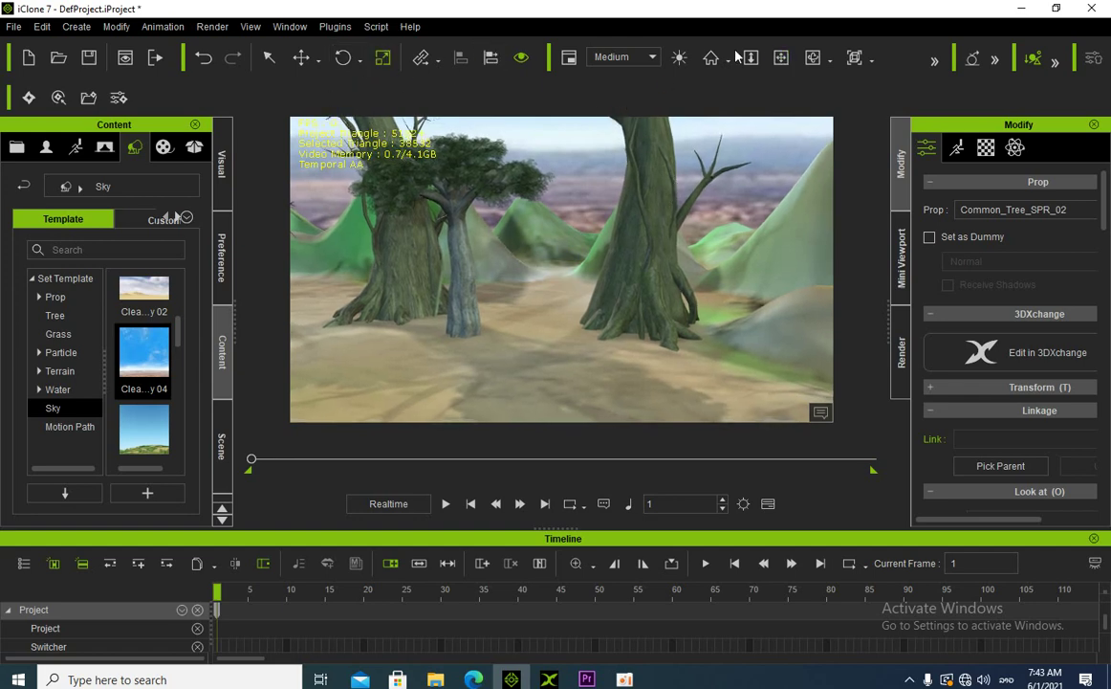
left_click(783, 59)
left_click_drag(612, 287, 392, 142)
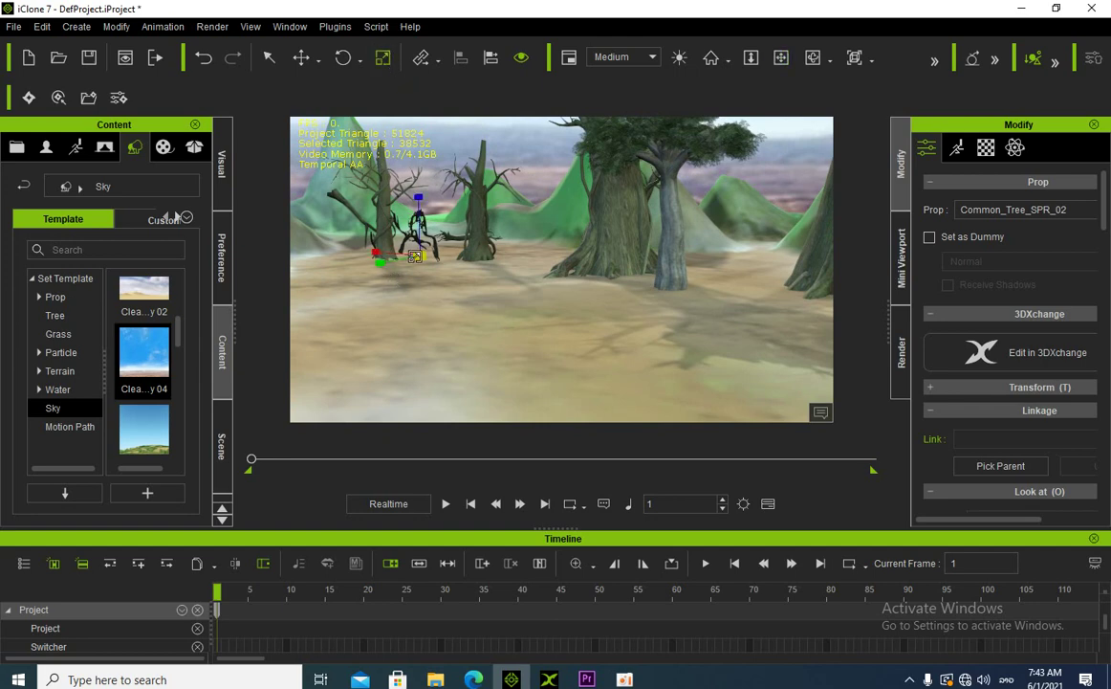
left_click_drag(419, 252, 107, 430)
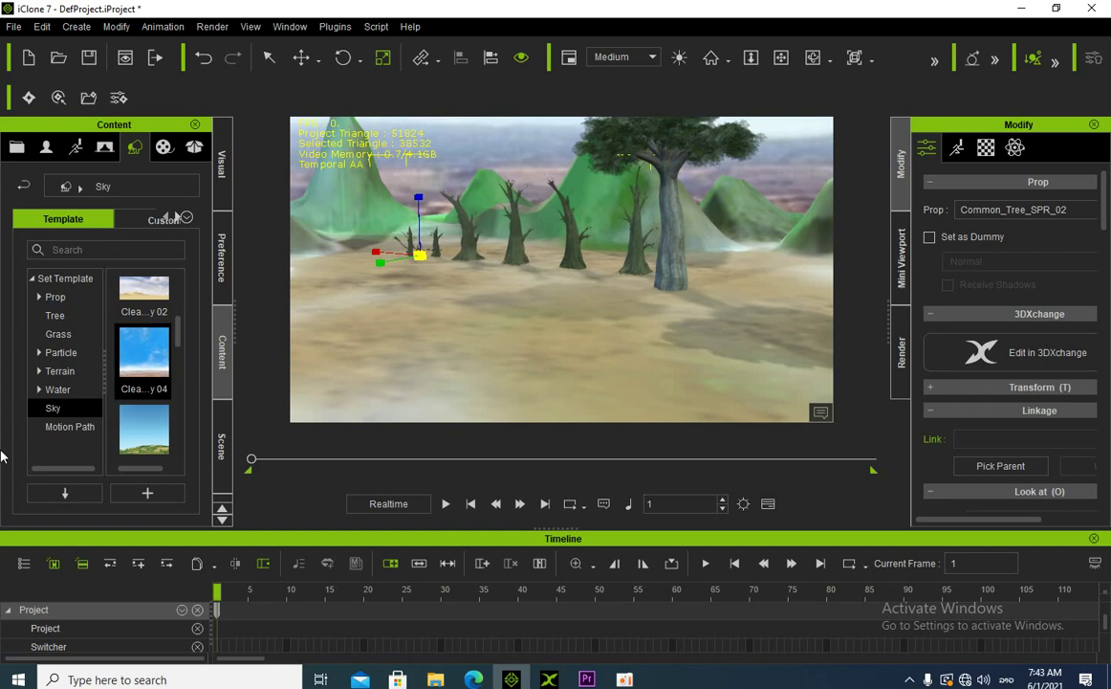
Import the Ntoos thuv -03 trees from the 004 Luas folder onto the ground near the existing trees
left_click(779, 61)
left_click_drag(496, 328, 522, 336)
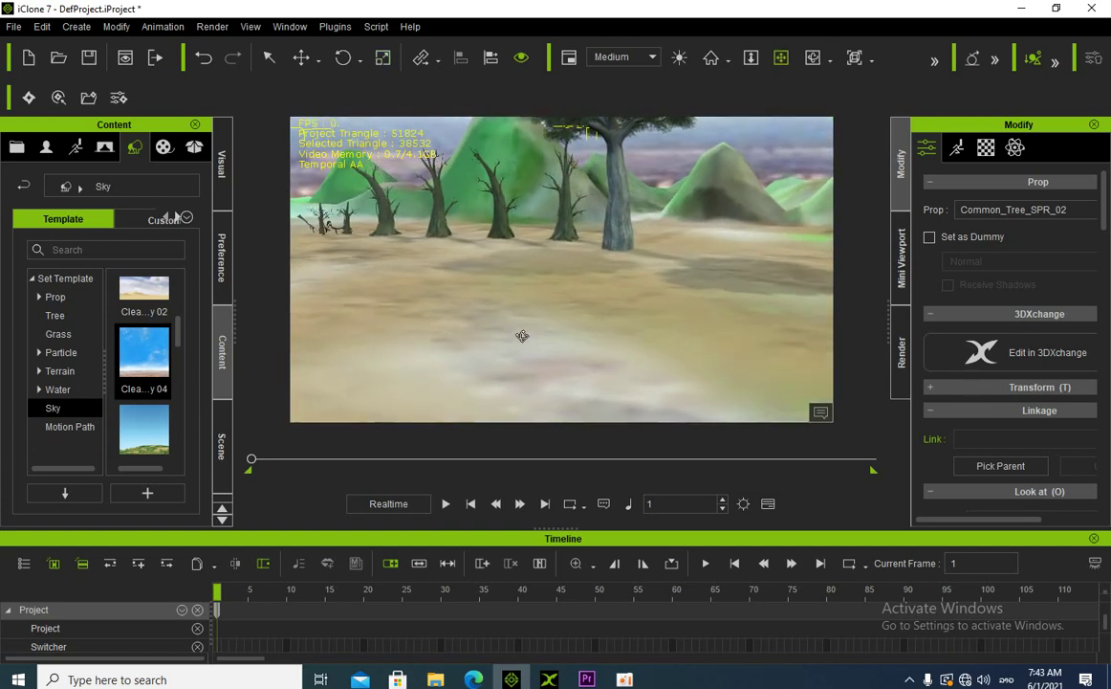
left_click(435, 680)
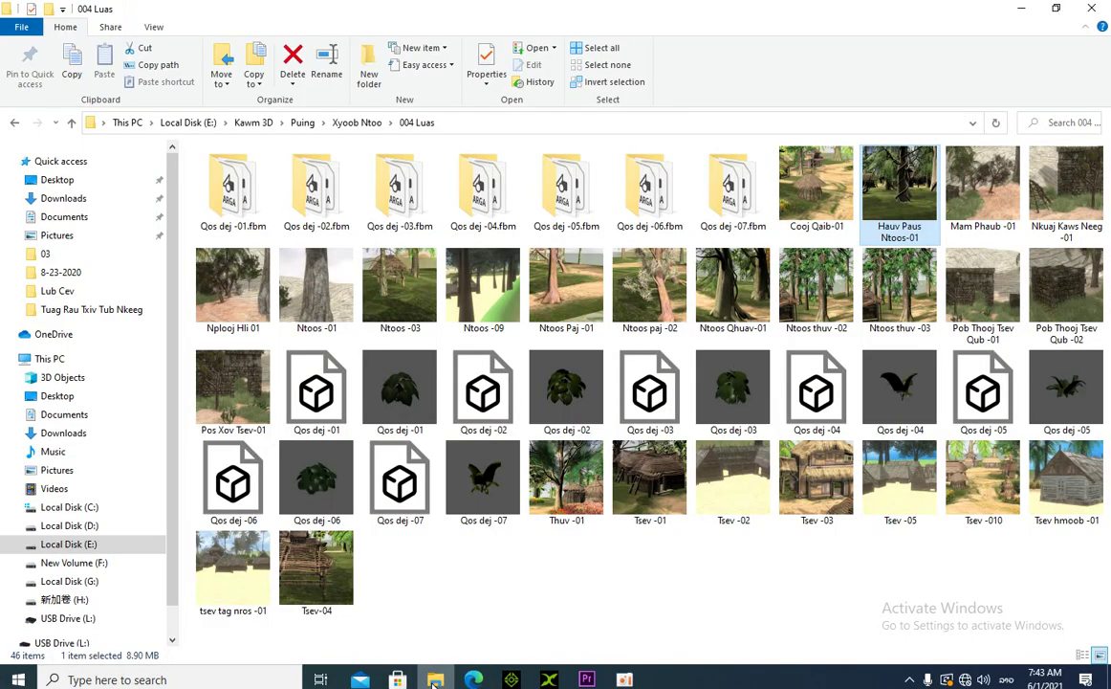
left_click_drag(921, 315, 727, 247)
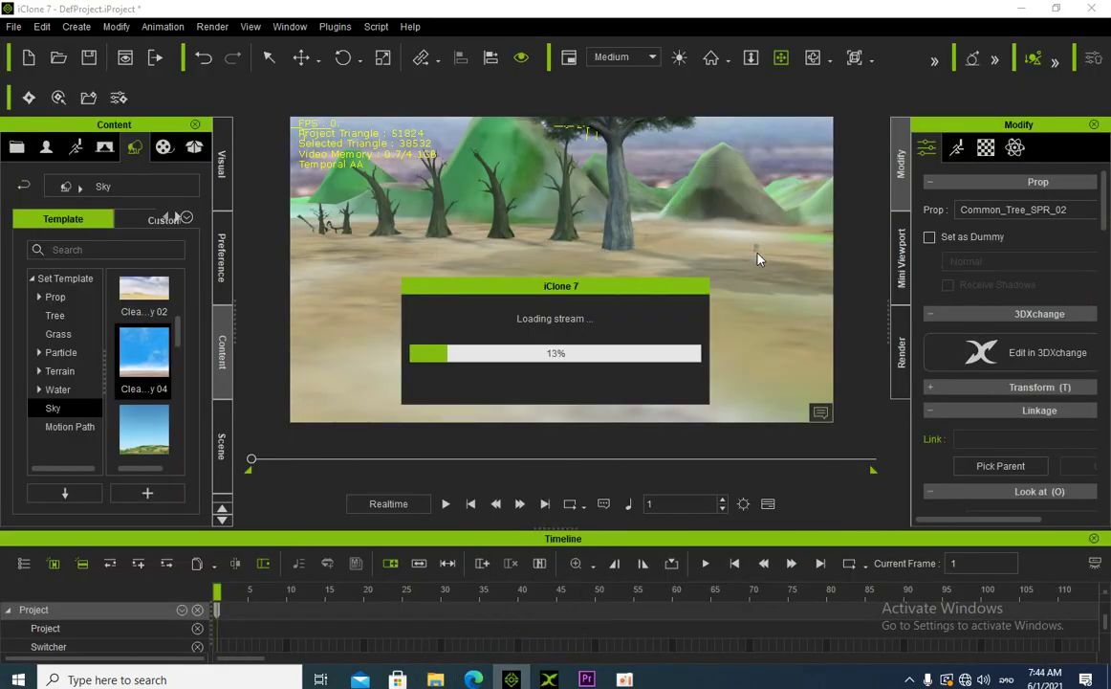
right_click_drag(558, 295, 574, 383)
Import the Thuv -01 tree onto the open ground and place two copies, one farther back and one in the foreground
left_click(516, 681)
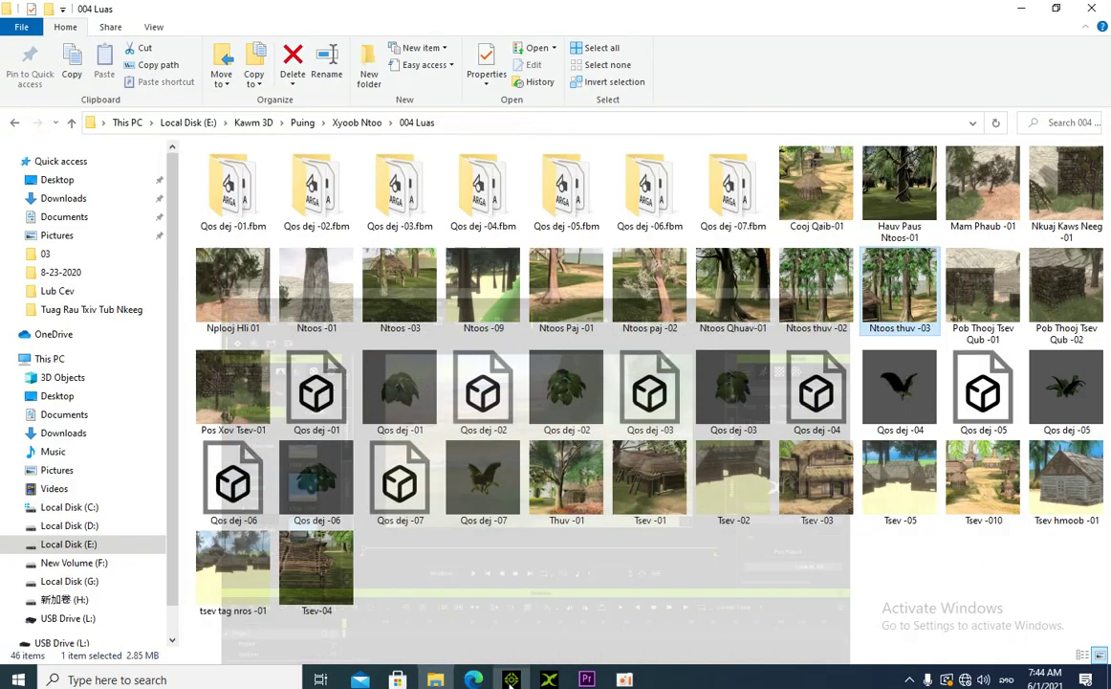
left_click_drag(558, 511, 409, 323)
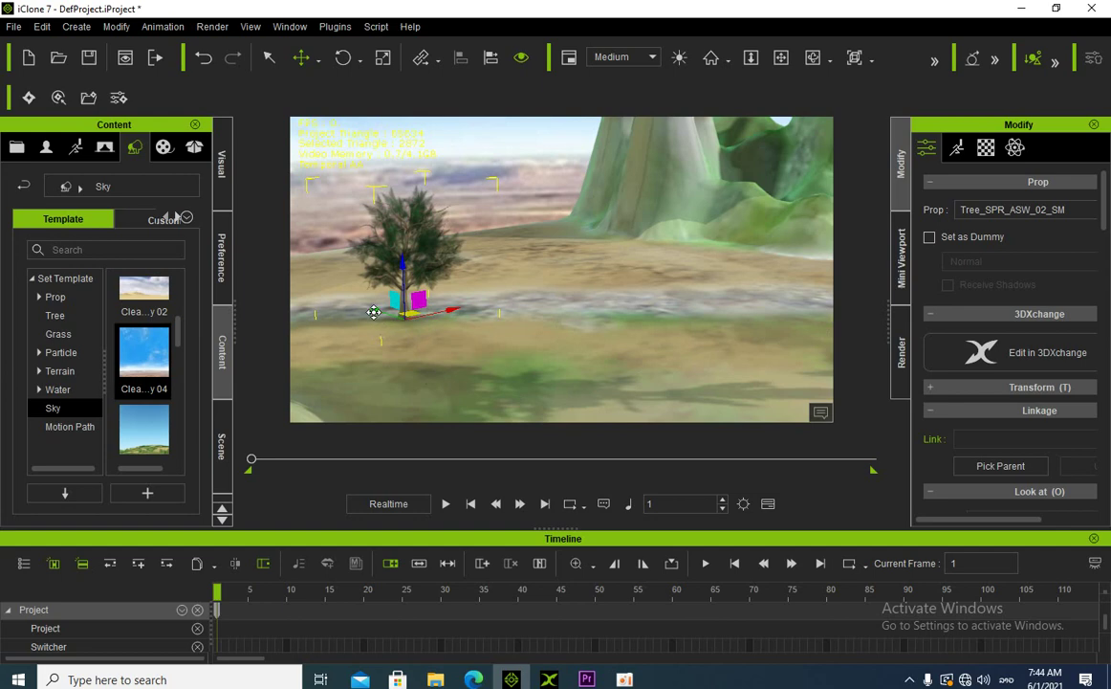
left_click_drag(405, 333, 568, 333)
left_click_drag(618, 281, 747, 245)
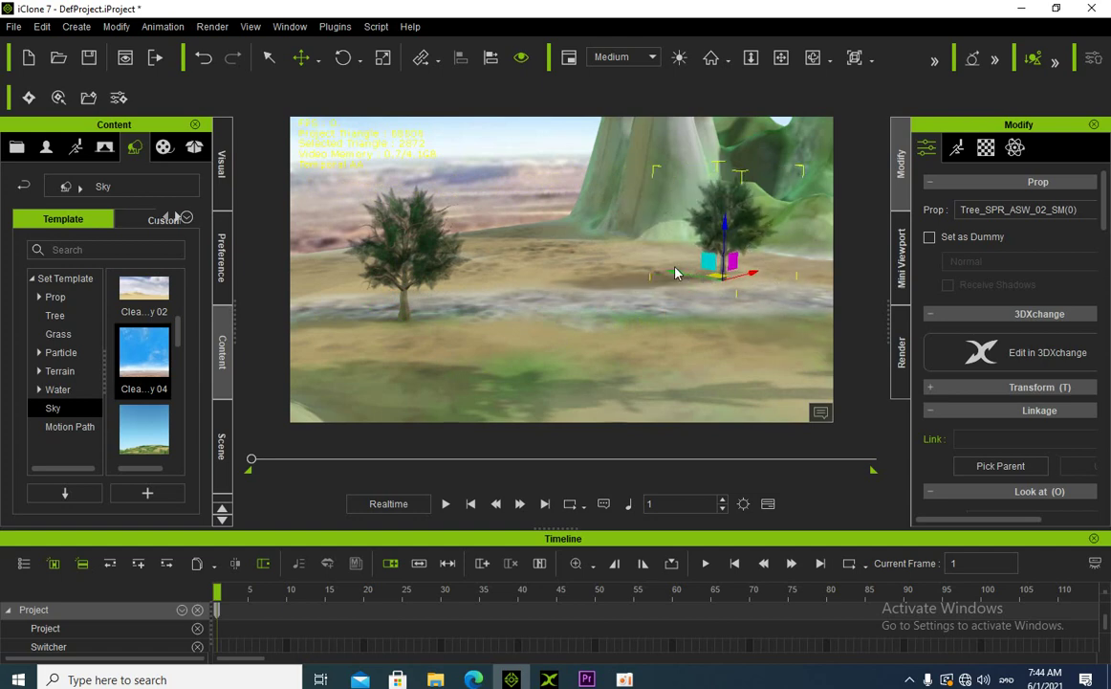
left_click_drag(677, 275, 750, 305)
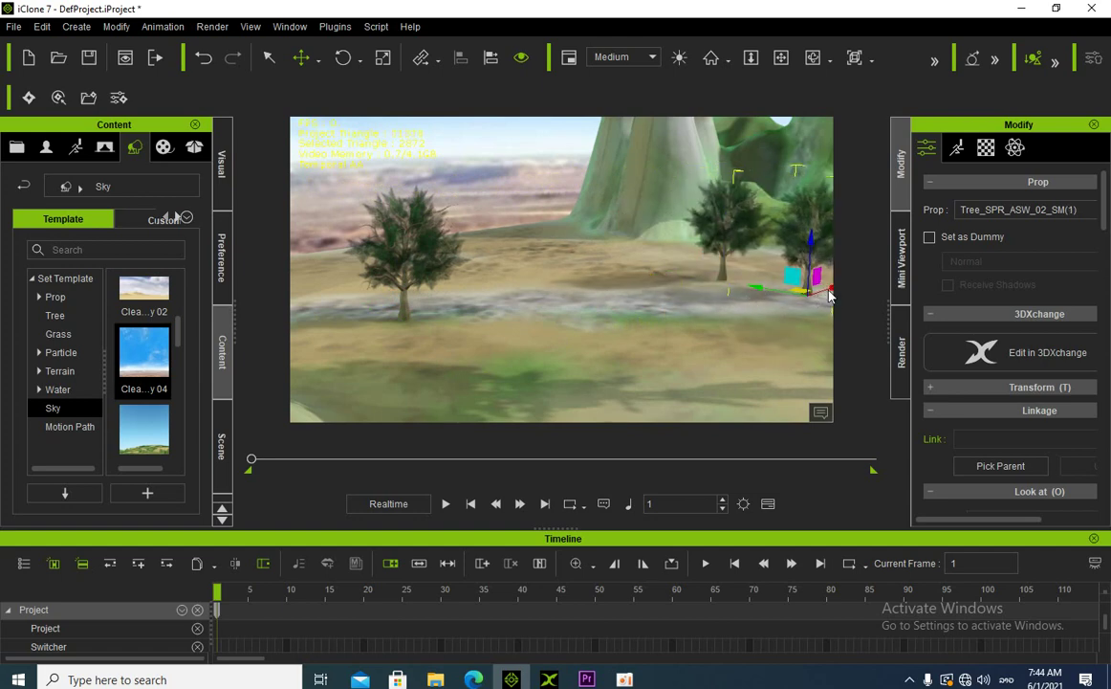
left_click_drag(826, 290, 622, 333)
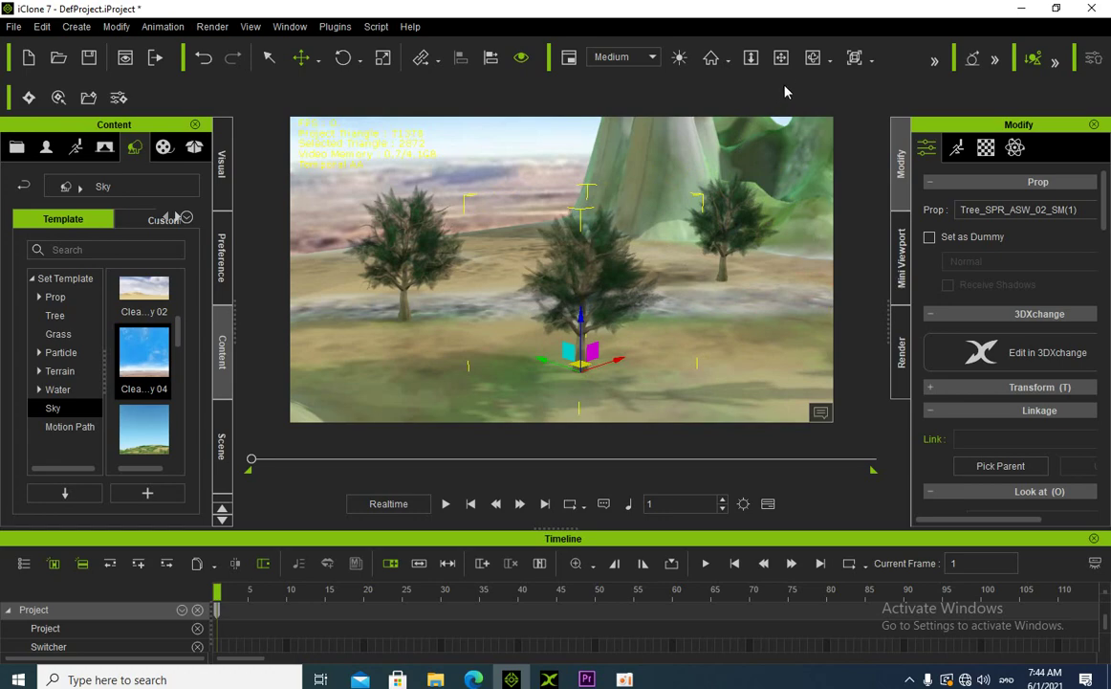
scroll(596, 292, "up", 2)
right_click_drag(592, 327, 499, 347)
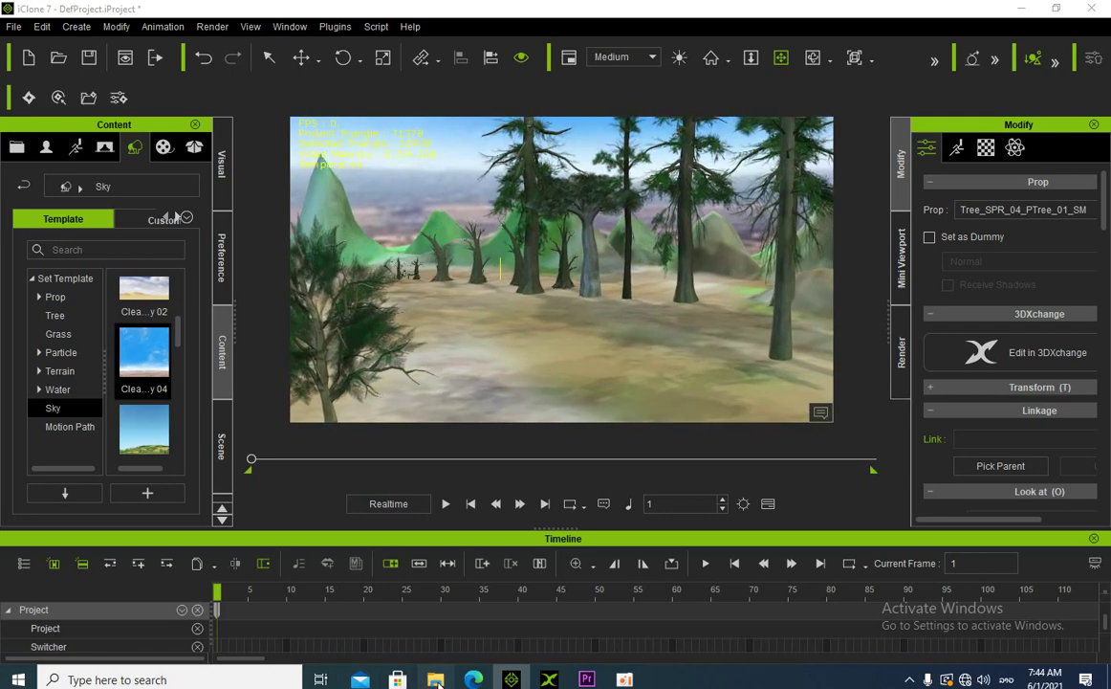
Open the Nam Nplog character folder inside Lub Cev\Lub Cev on Local Disk (D:) in File Explorer
key("alt+Tab")
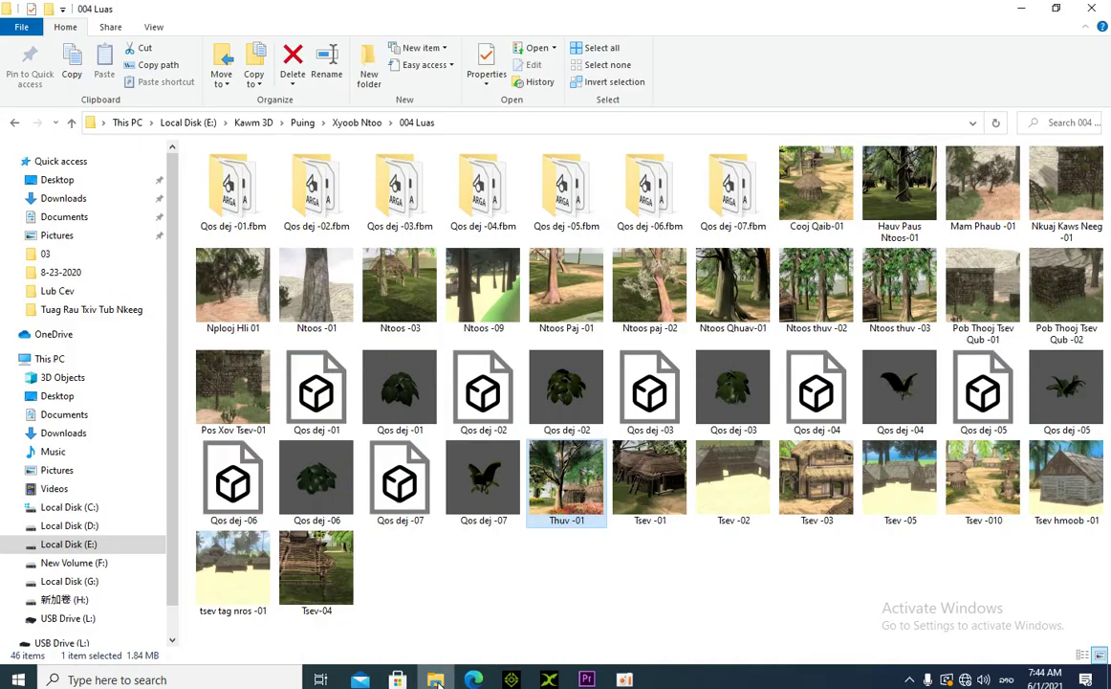
left_click(1017, 8)
left_click(1022, 9)
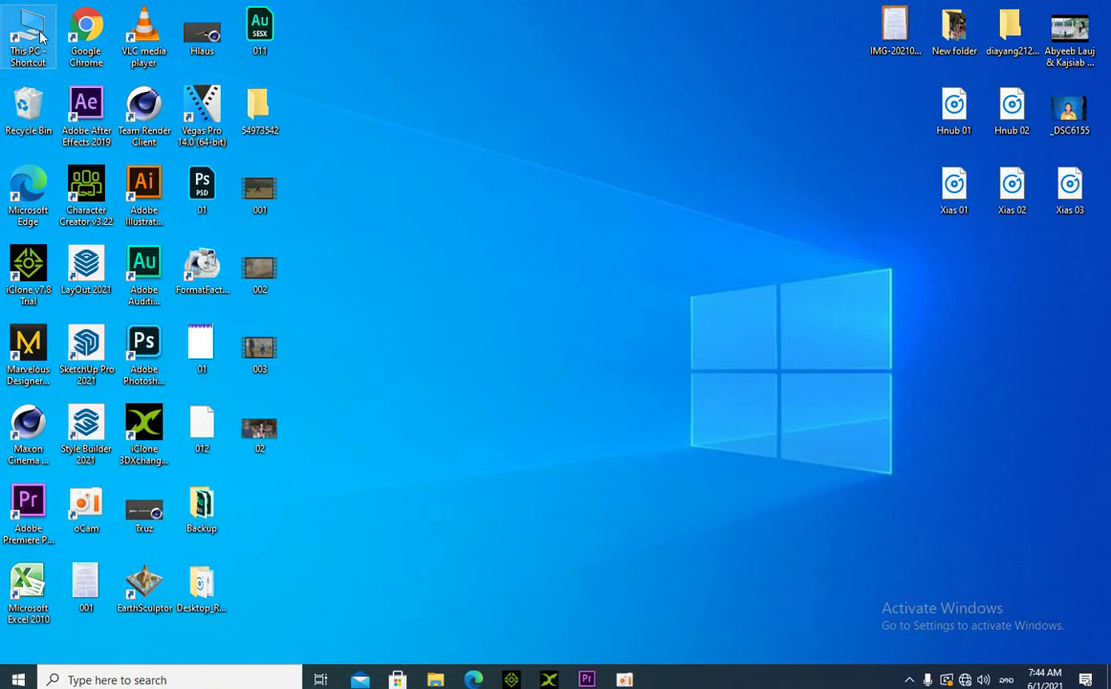
double_click(39, 36)
double_click(425, 272)
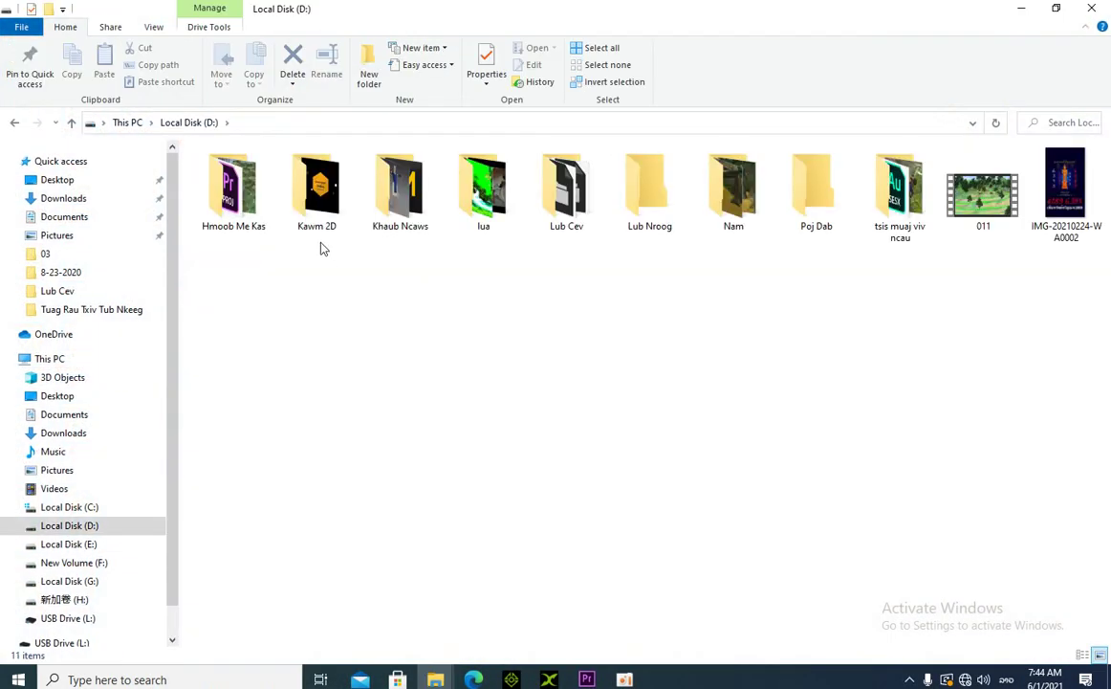
double_click(572, 209)
double_click(265, 174)
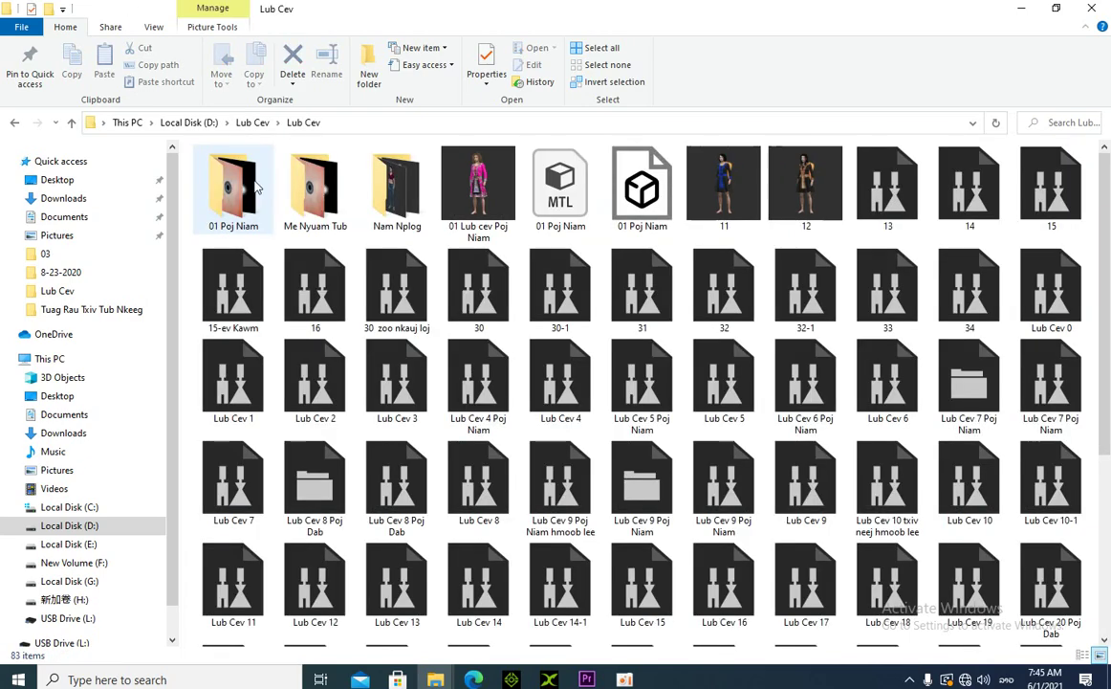
double_click(396, 186)
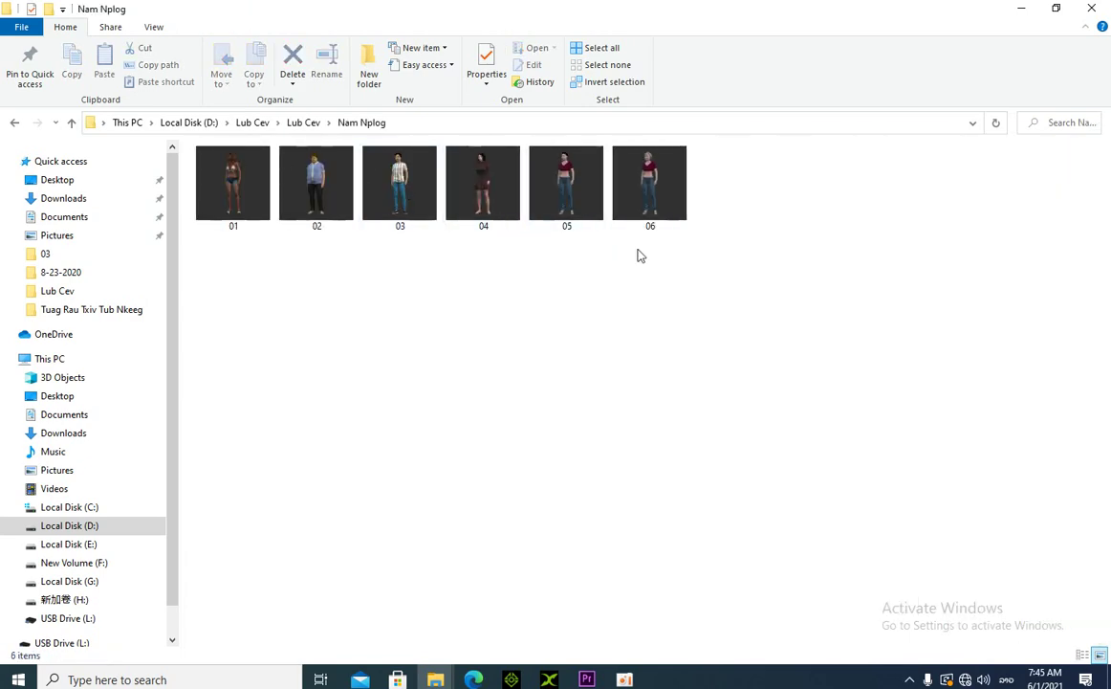
Import character 04 from the Nam Nplog folder onto the clearing in front of the trees in iClone
left_click(566, 192)
left_click(491, 202)
left_click_drag(491, 203, 571, 353)
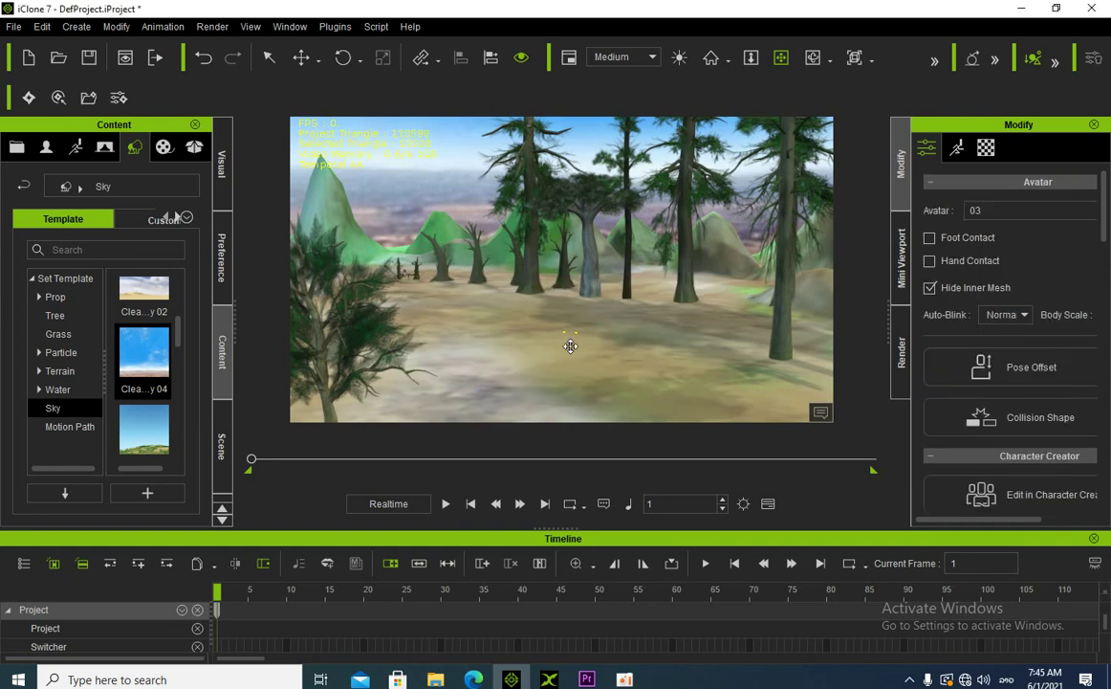
Move the character farther back across the clearing, toward the trees
left_click(707, 62)
right_click_drag(543, 242, 914, 297)
left_click_drag(567, 329, 590, 295)
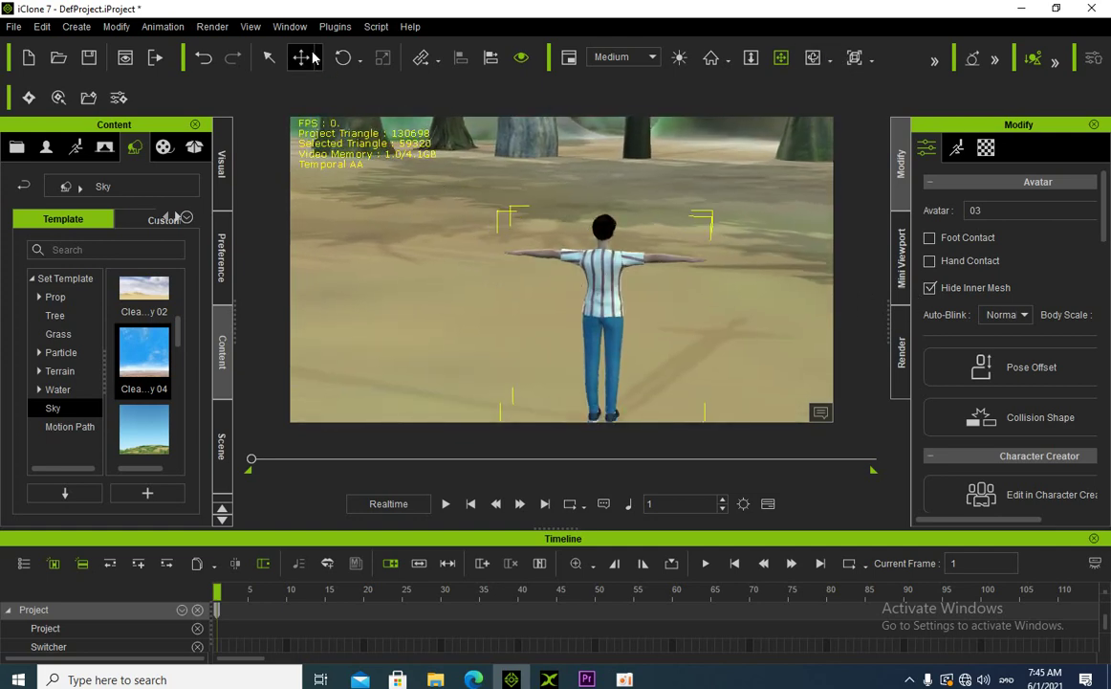
scroll(537, 326, "down", 2)
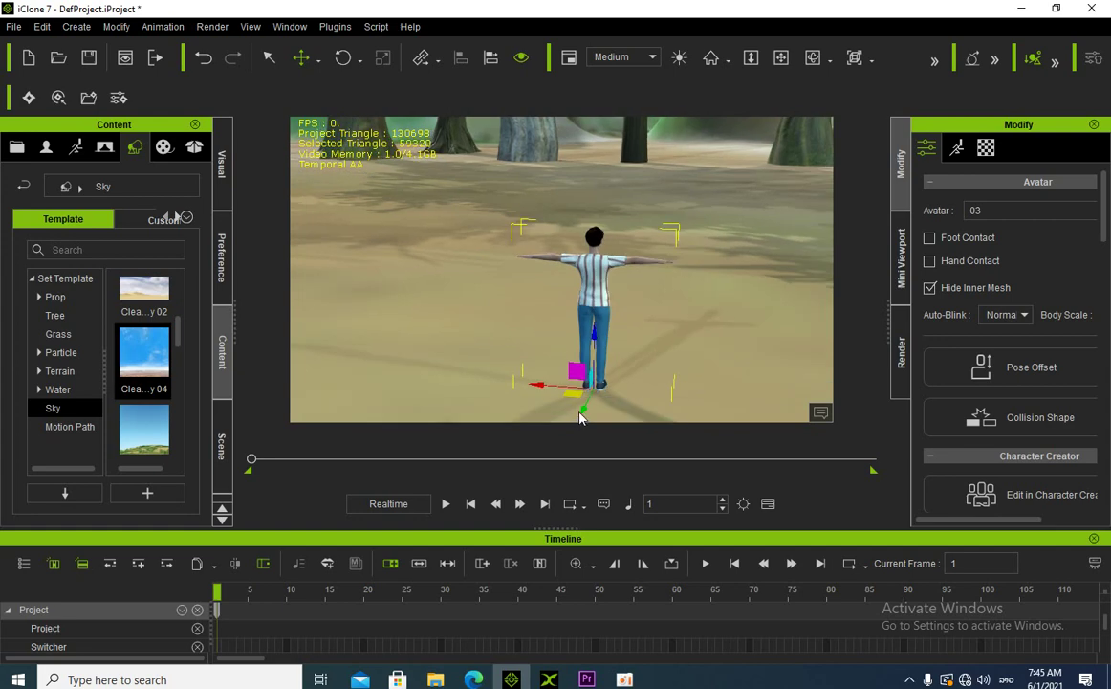
left_click_drag(591, 378, 695, 150)
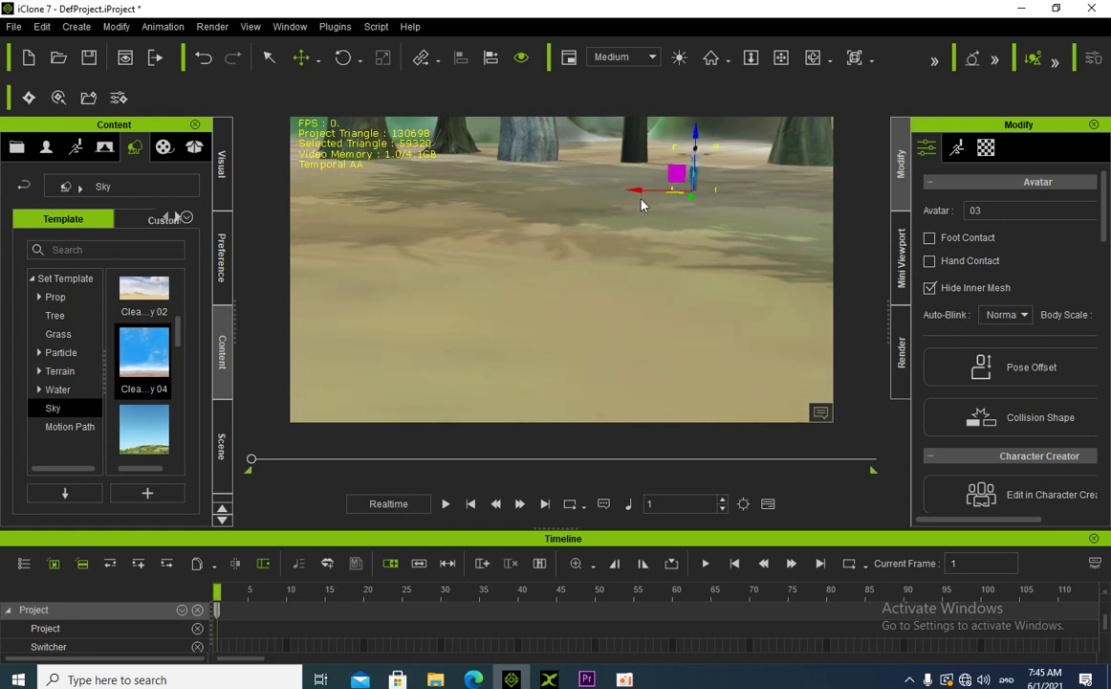
Rotate the character around its vertical axis on the clearing
left_click(713, 59)
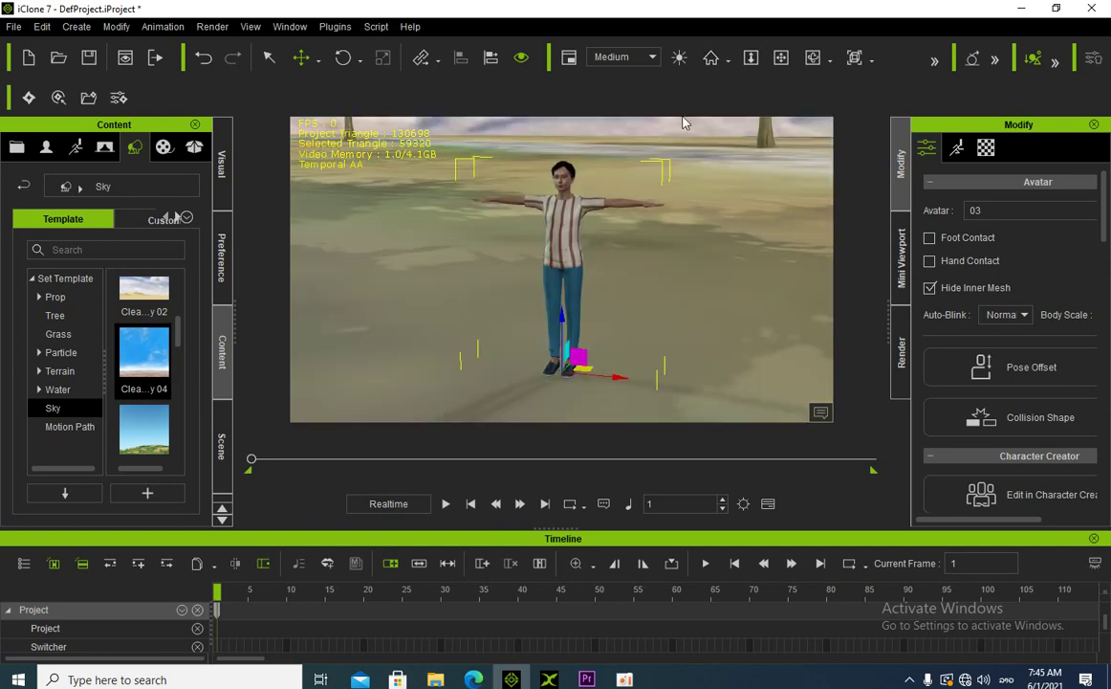
left_click(783, 58)
right_click_drag(765, 239, 588, 322)
left_click_drag(588, 323, 519, 344)
left_click(342, 58)
left_click_drag(667, 417, 529, 442)
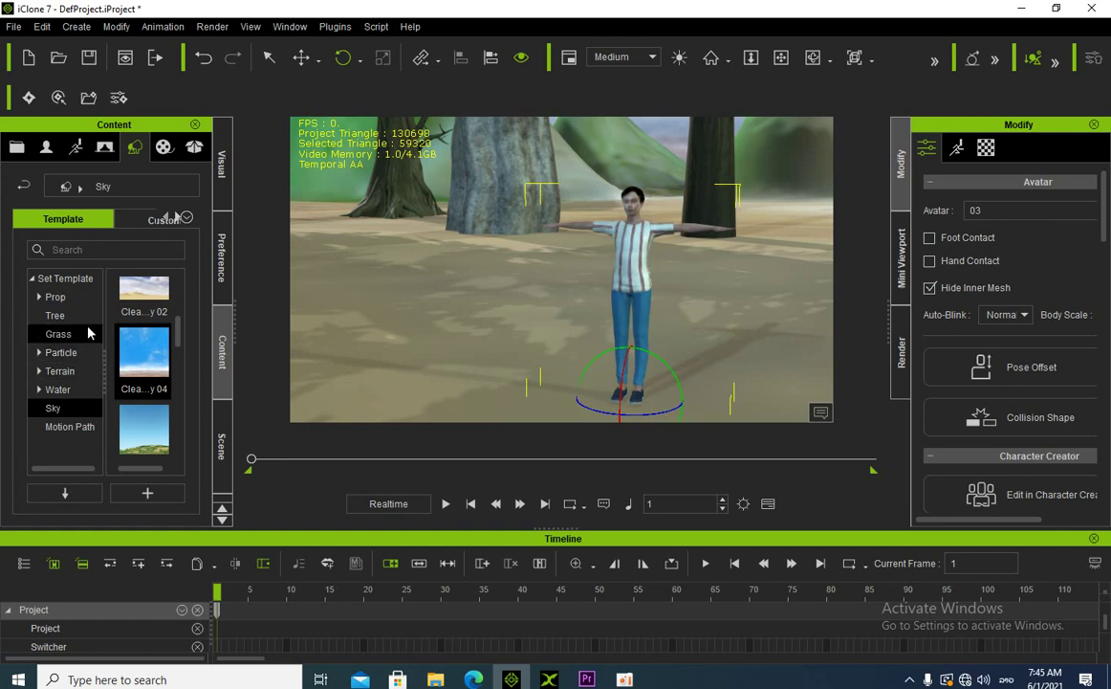
Look through the Particle and Prop template categories for scenery to add
left_click(37, 353)
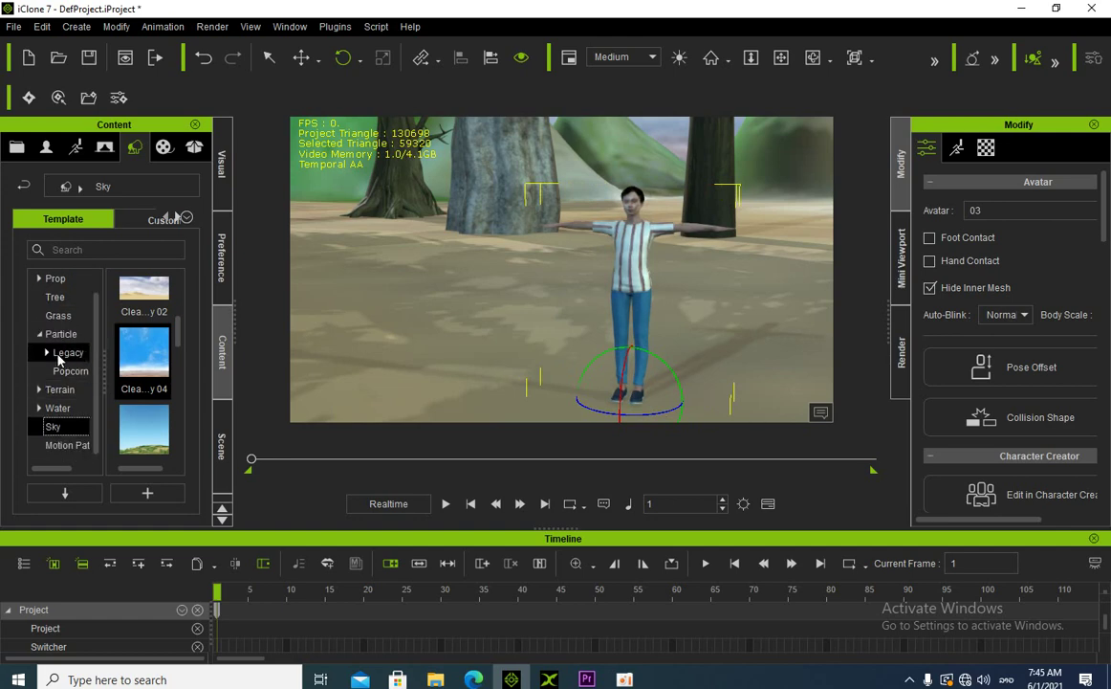
left_click(46, 355)
scroll(42, 349, "down", 1)
scroll(39, 350, "up", 2)
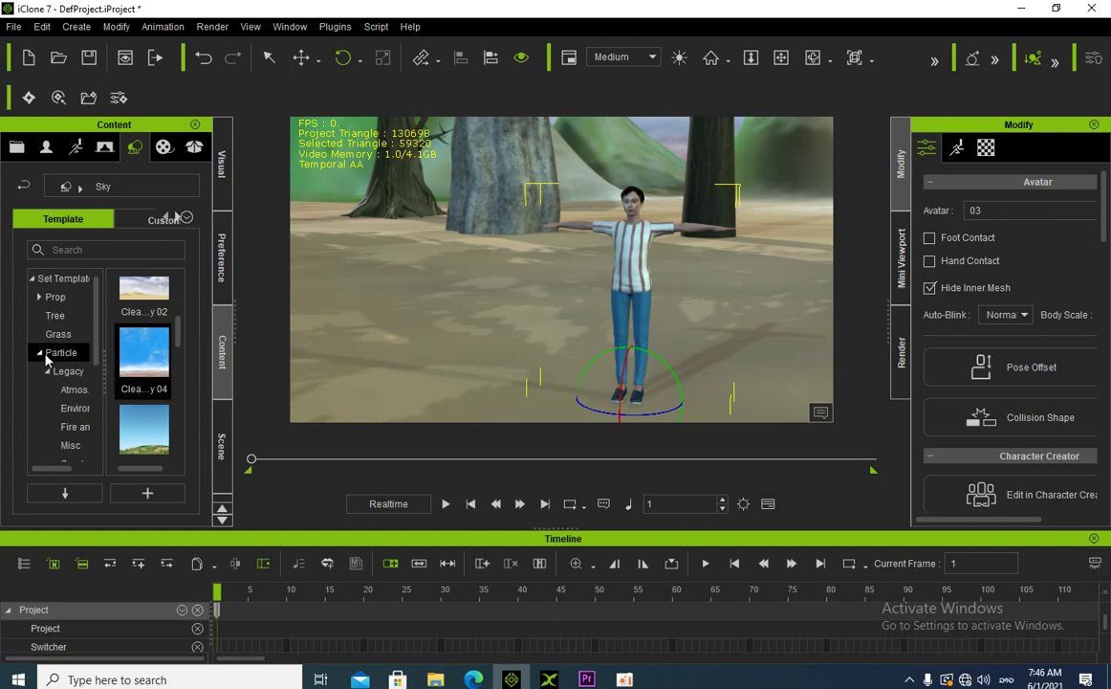
left_click(37, 298)
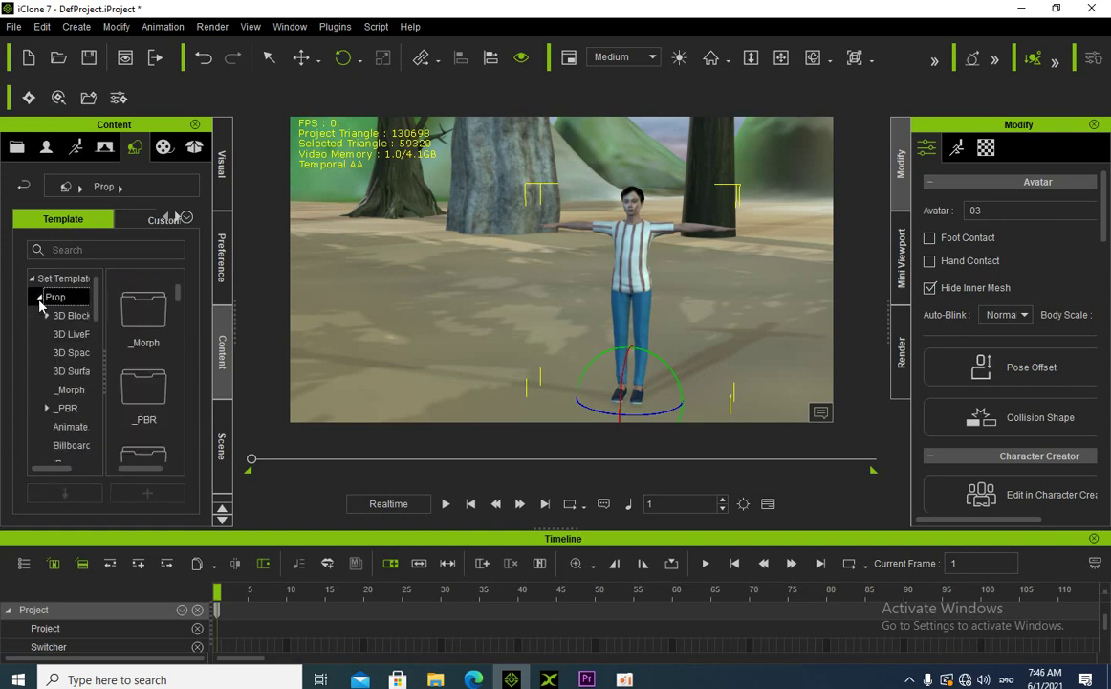
scroll(65, 349, "down", 1)
scroll(63, 344, "up", 1)
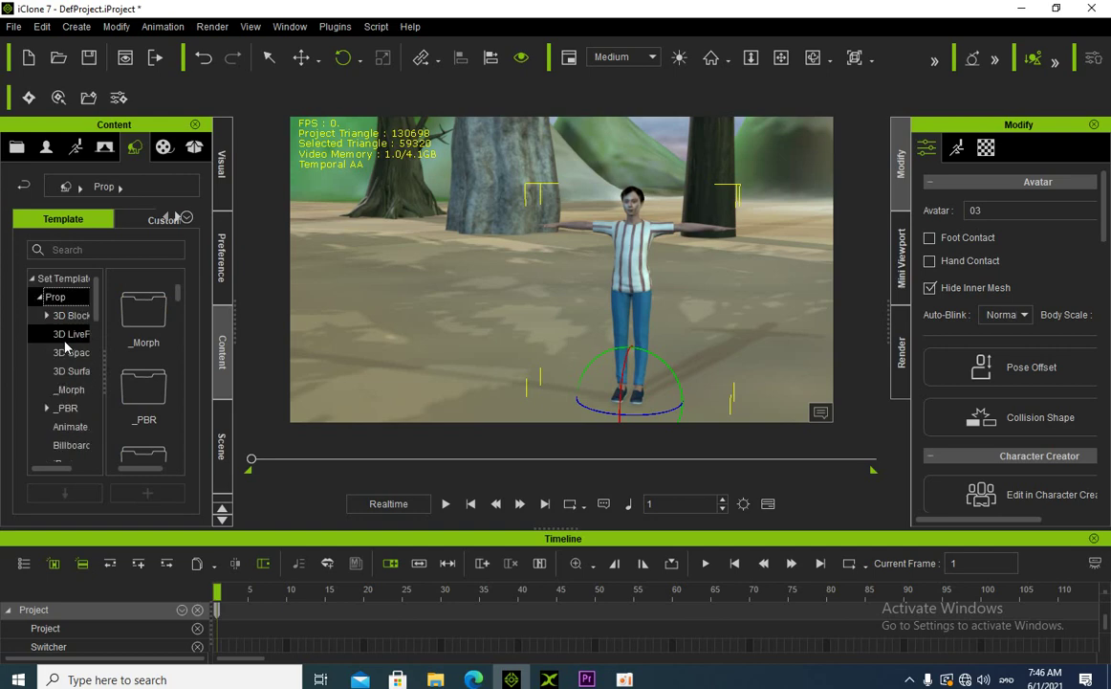
left_click(47, 317)
scroll(57, 335, "down", 5)
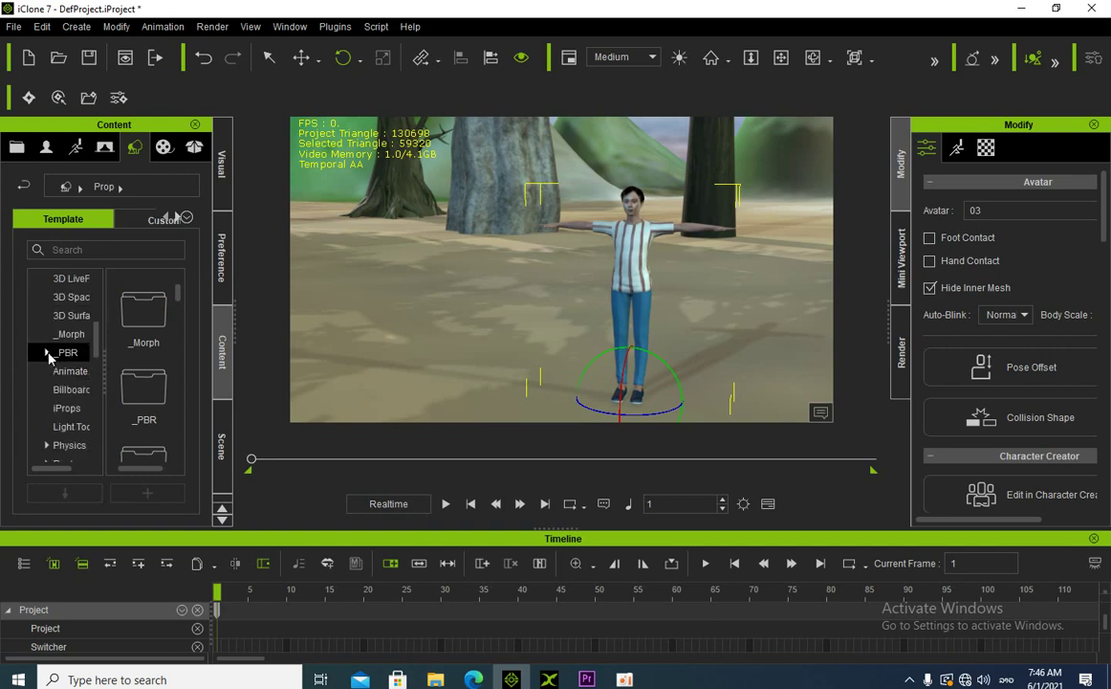
left_click(47, 352)
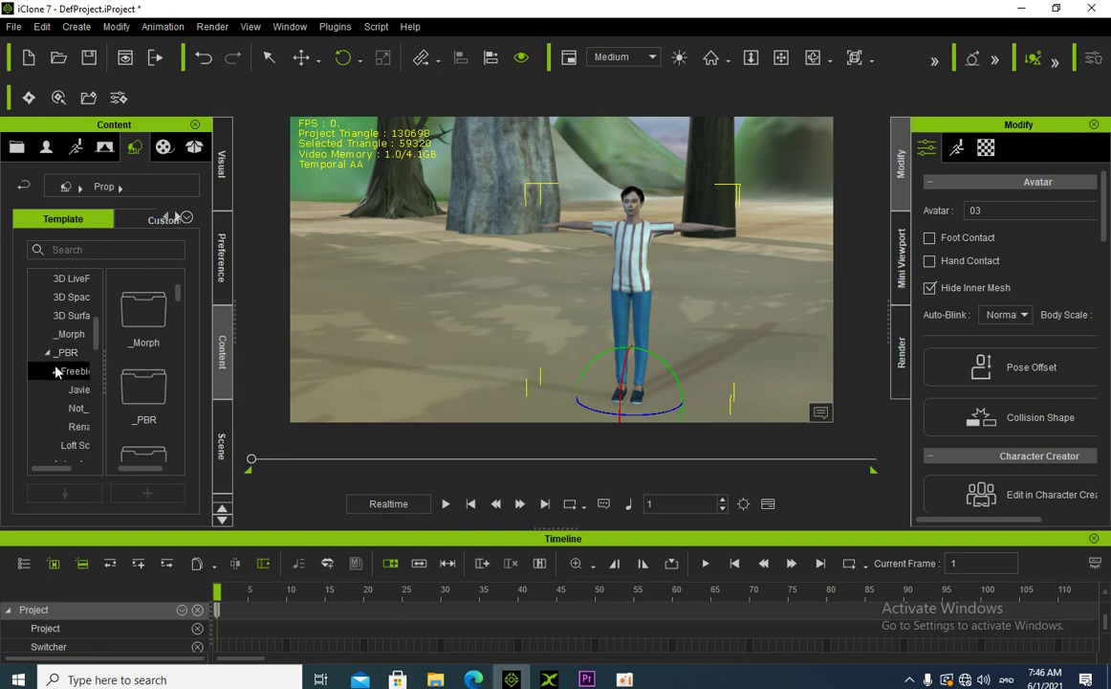
scroll(71, 375, "down", 2)
scroll(65, 381, "down", 1)
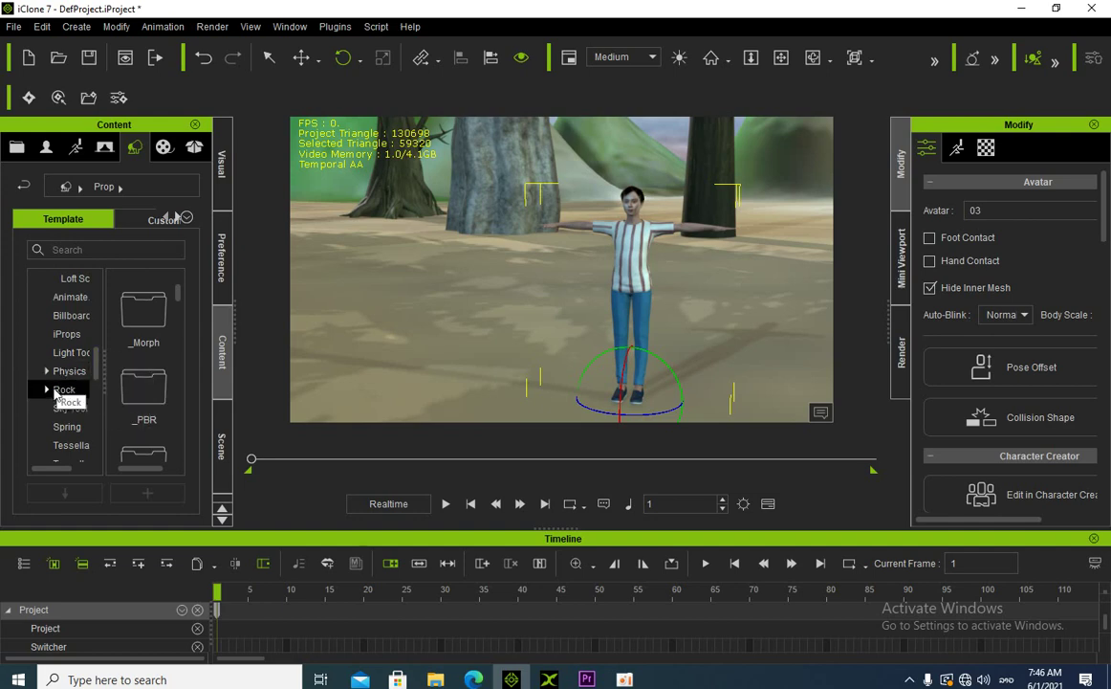
Browse the Fantasy and Nature sets of the Rock props and open the Nature G 02 set
left_click(48, 392)
left_click(59, 408)
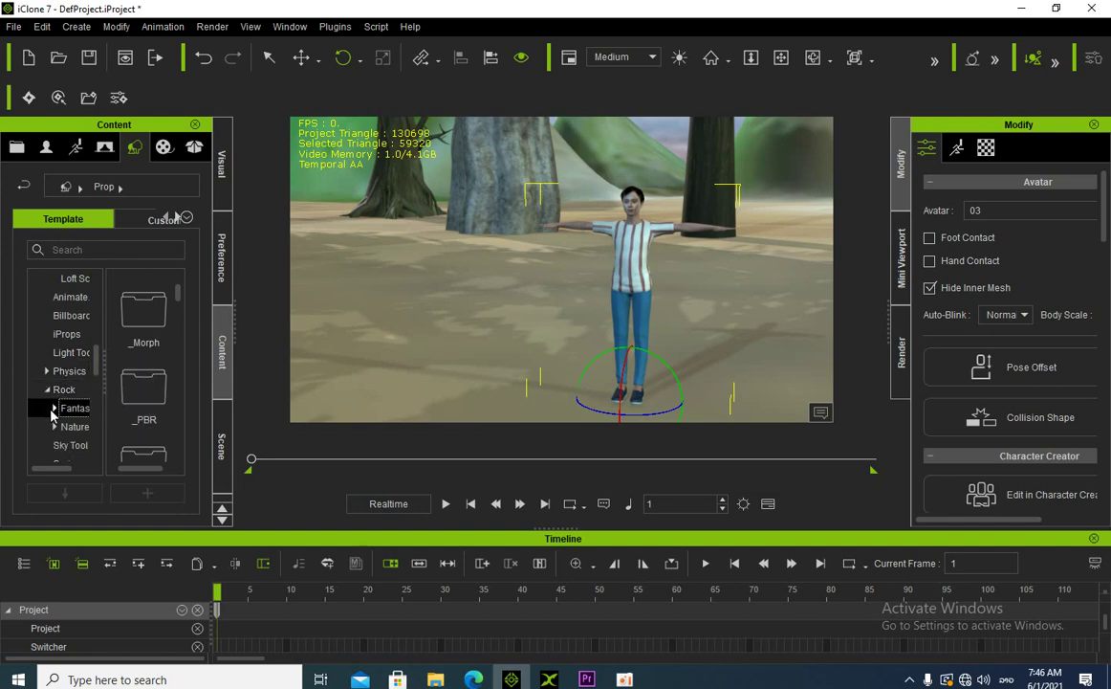
scroll(59, 387, "down", 2)
left_click(54, 298)
left_click(75, 315)
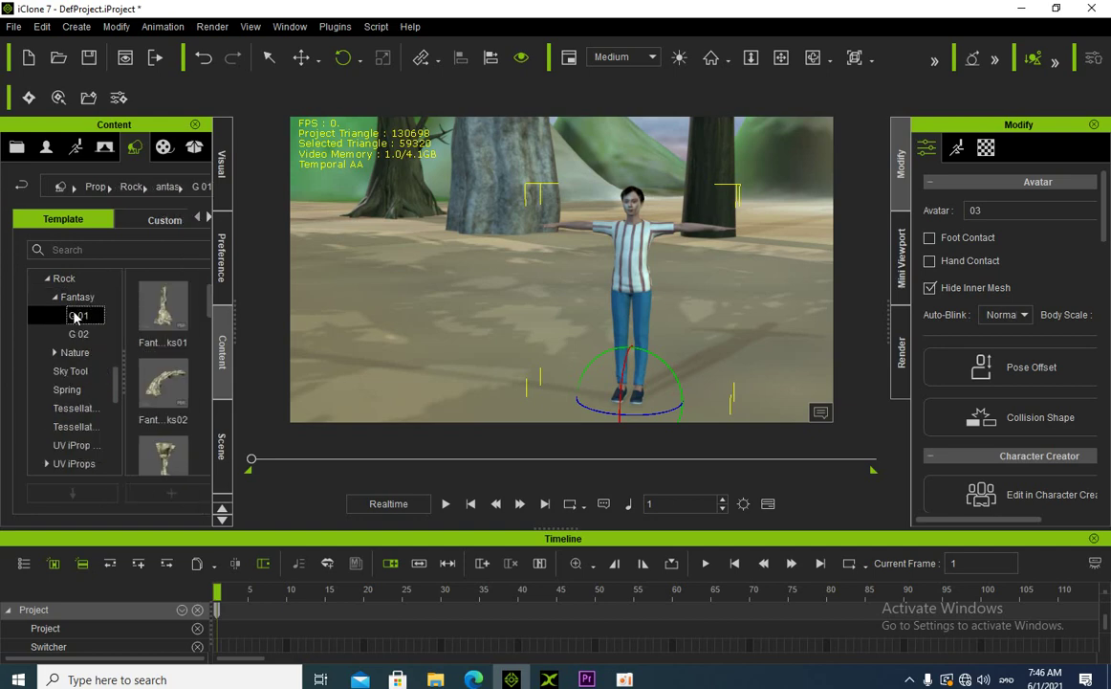
left_click(78, 335)
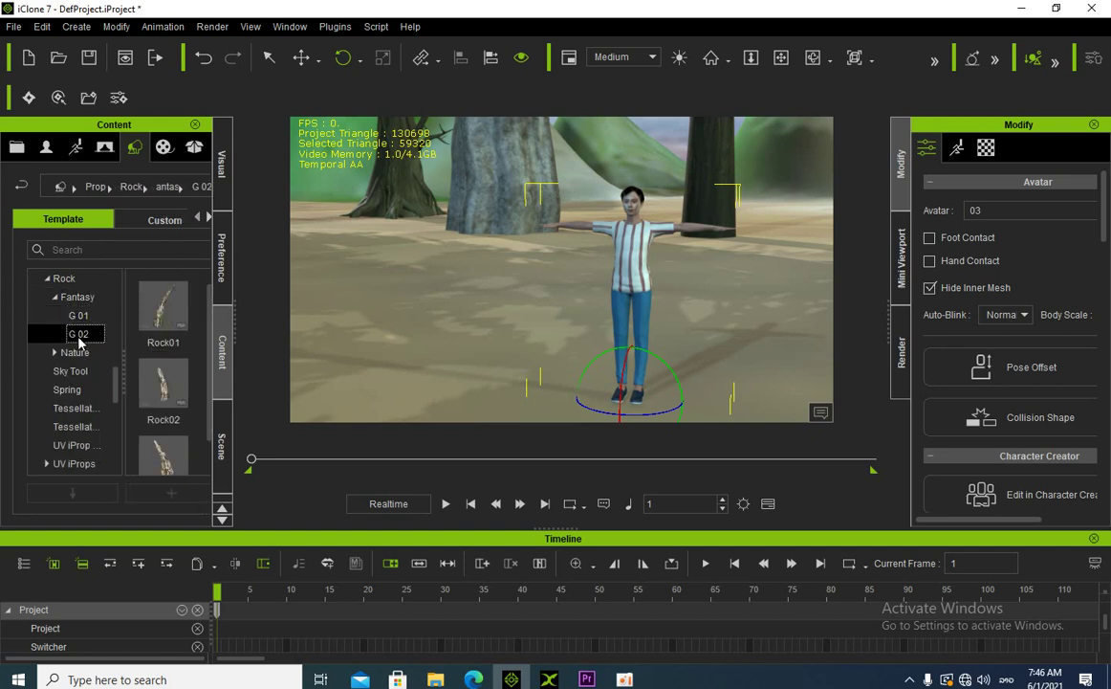
left_click(55, 352)
left_click(79, 373)
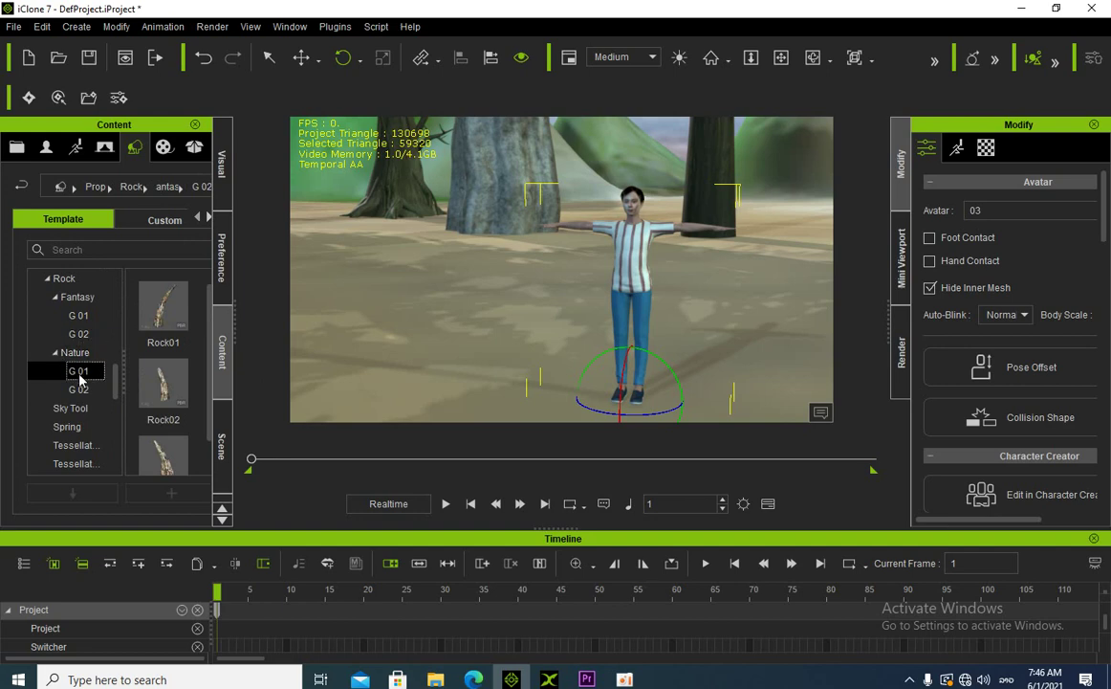
left_click(80, 389)
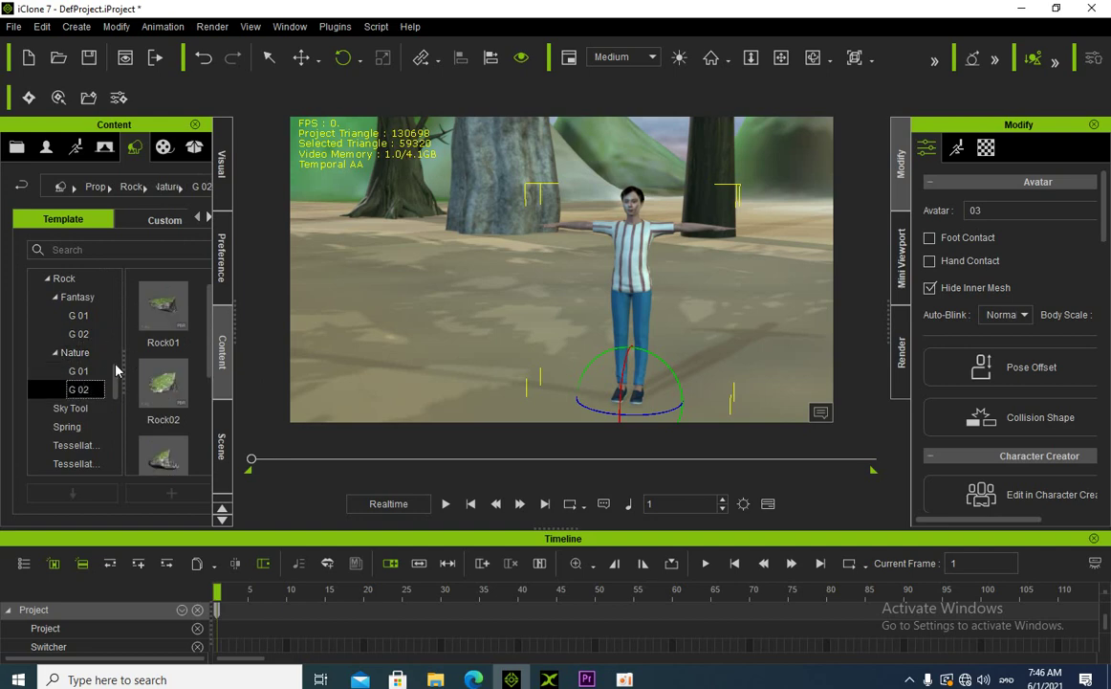
Add Rock01 from the Nature G 02 set behind the character and scale it up to a large boulder
left_click_drag(161, 306, 579, 275)
scroll(546, 271, "down", 1)
left_click(384, 59)
left_click_drag(580, 263, 966, 7)
left_click_drag(567, 271, 564, 185)
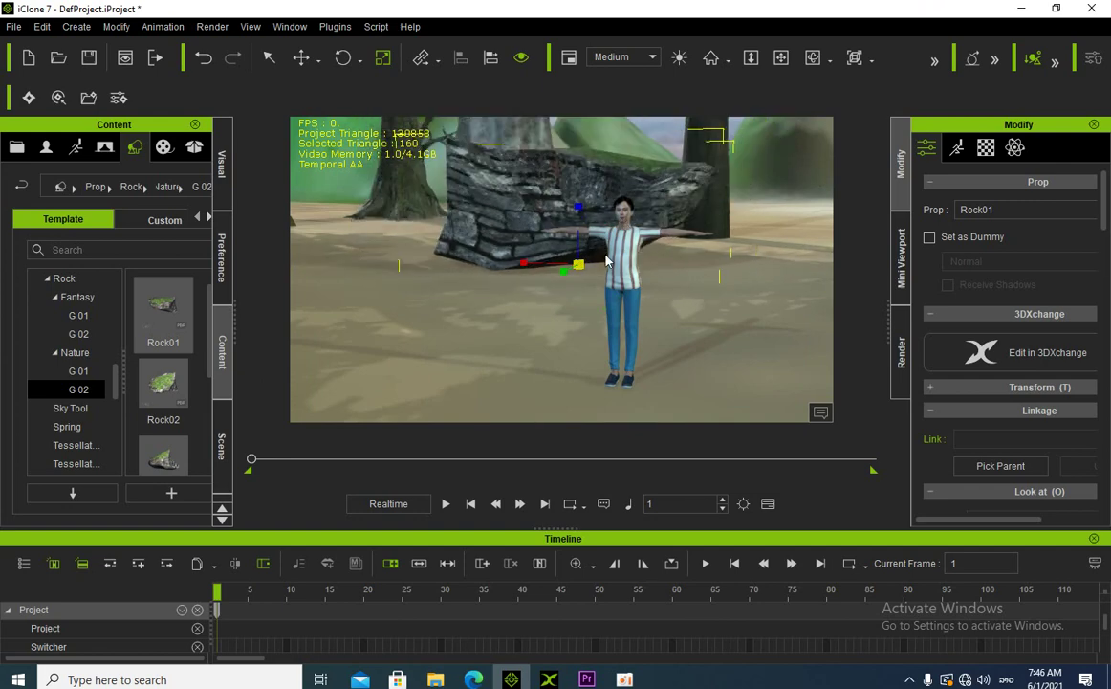
left_click_drag(582, 265, 627, 191)
Add Rock02 from the Nature G 02 set in front of the trees behind the character and scale it up
left_click(780, 57)
right_click_drag(482, 166, 295, 324)
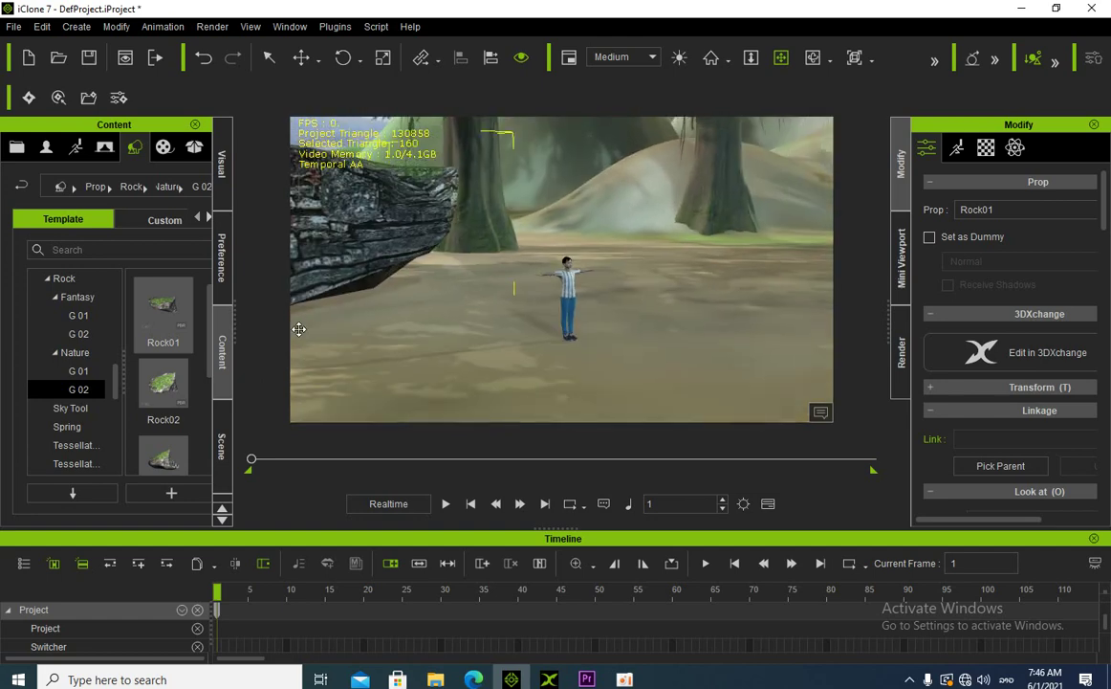
left_click_drag(163, 383, 590, 241)
left_click(385, 57)
left_click_drag(685, 151, 1027, 5)
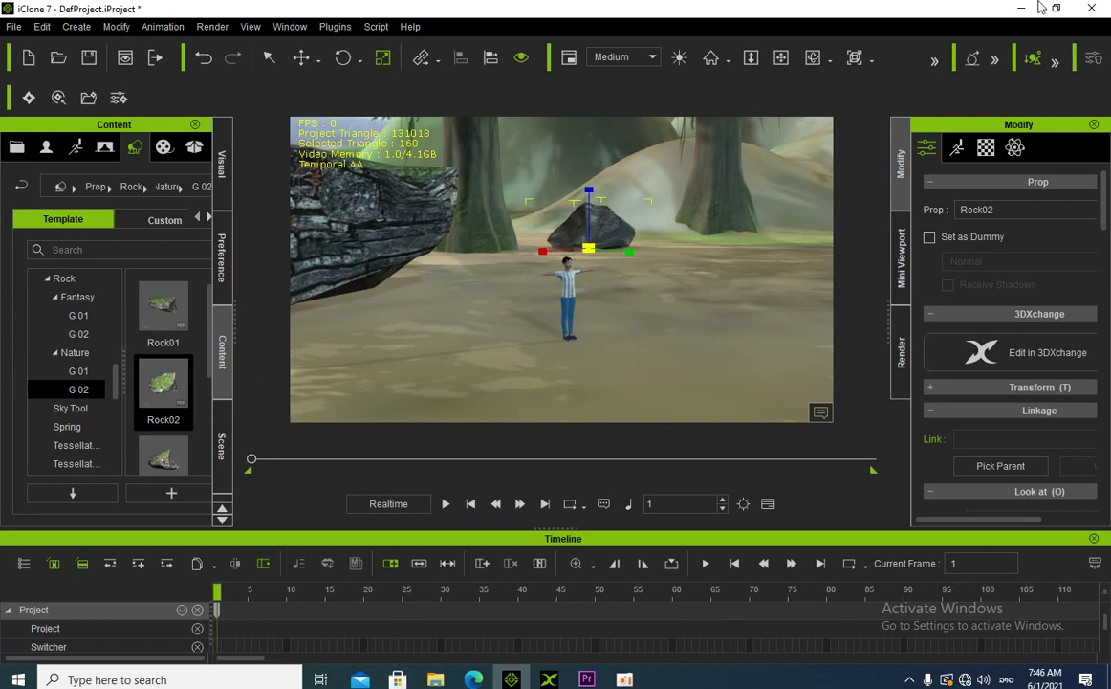
left_click_drag(586, 250, 730, 112)
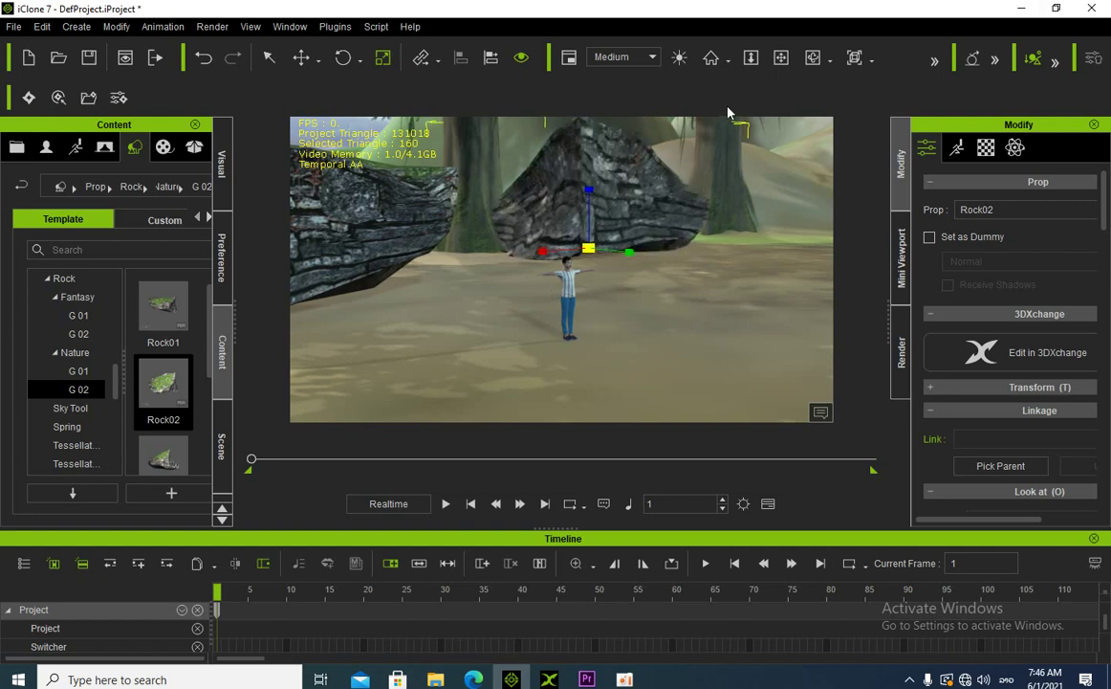
Add Rock03 from the Nature G 02 set on the open ground away from the first boulder and scale it up
left_click(780, 57)
left_click_drag(514, 248, 601, 294)
left_click_drag(158, 435, 469, 282)
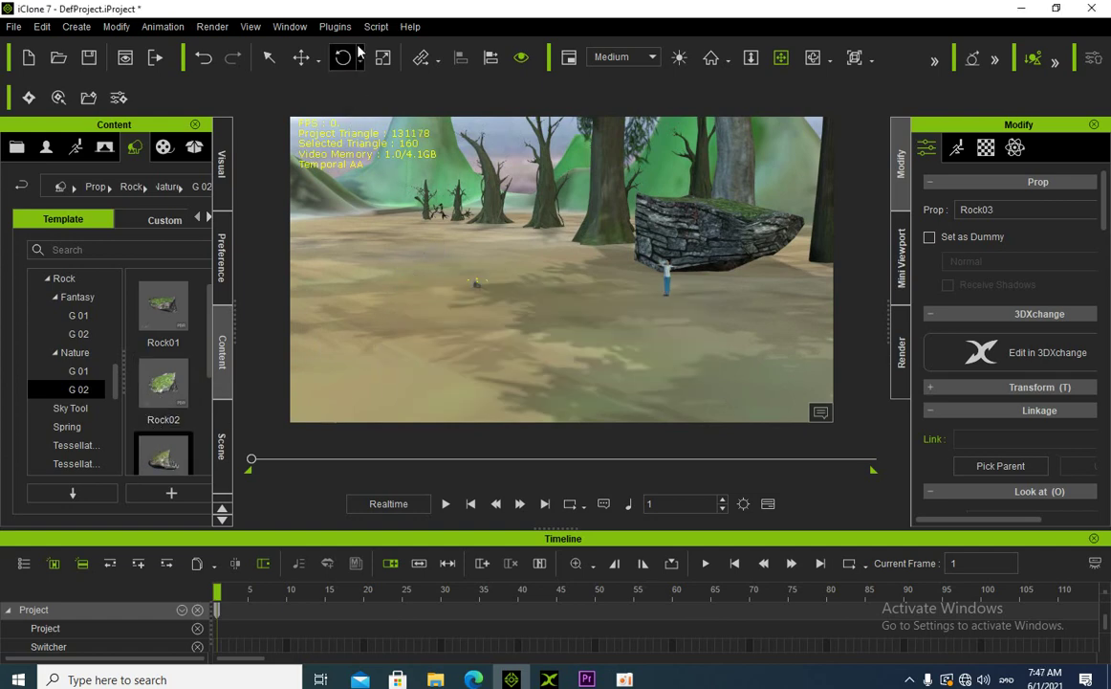
left_click(382, 57)
left_click_drag(524, 192, 673, 5)
left_click_drag(479, 286, 592, 131)
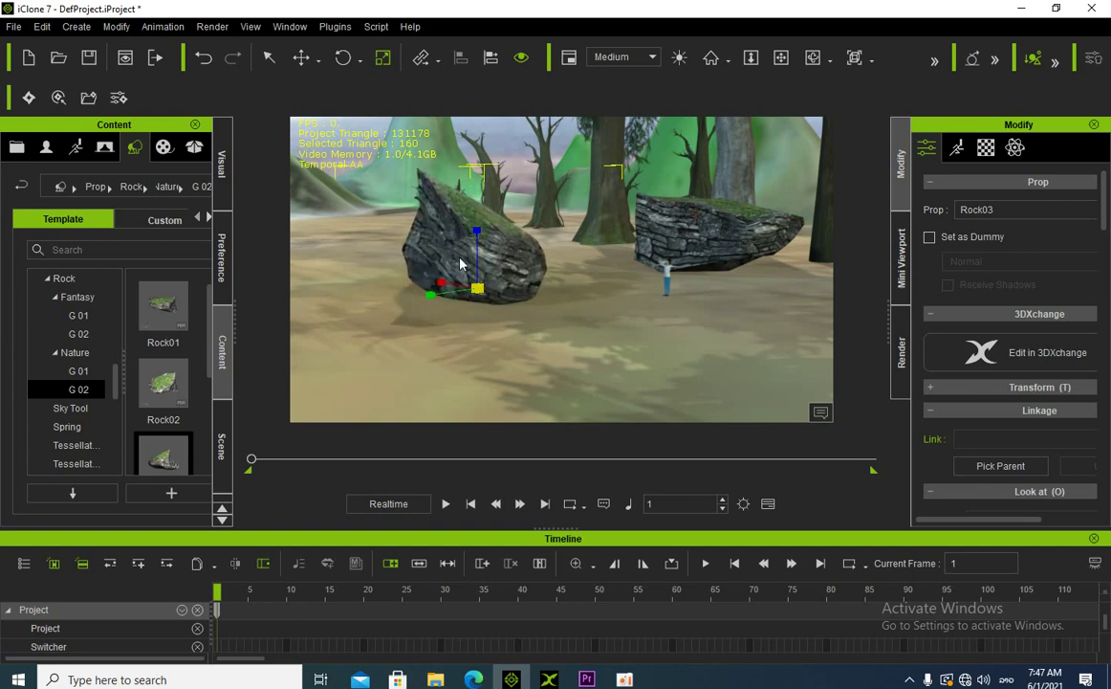
Add Rock01 from the Nature G 01 set between the two large boulders and scale it up
left_click(78, 371)
left_click_drag(161, 308, 560, 245)
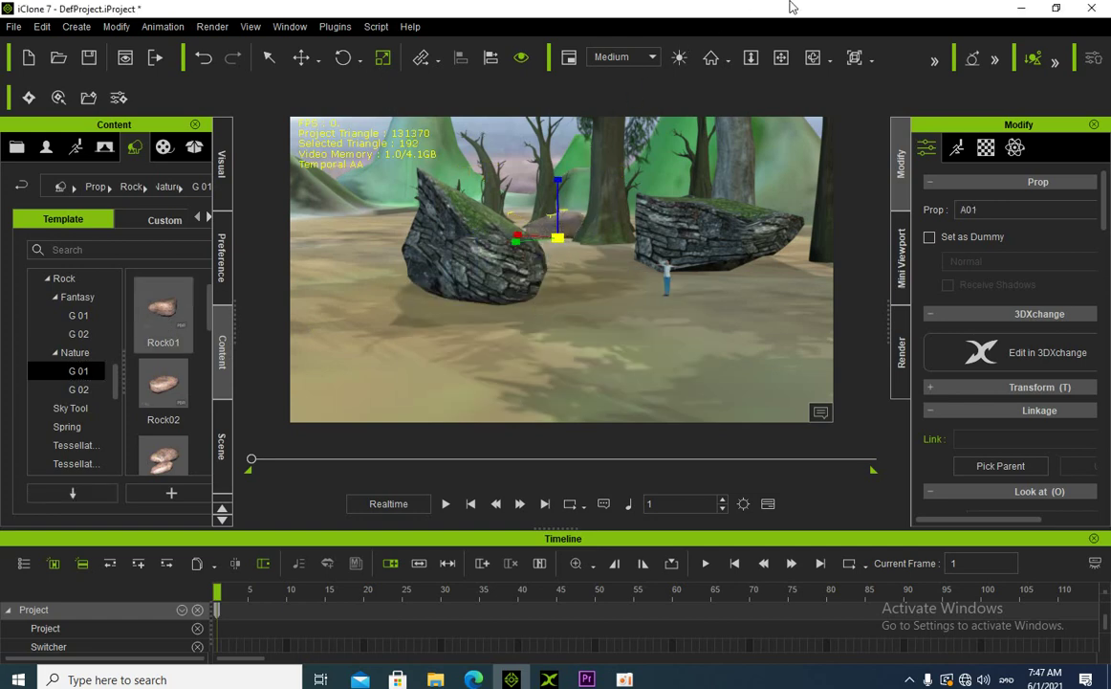
left_click_drag(559, 239, 641, 109)
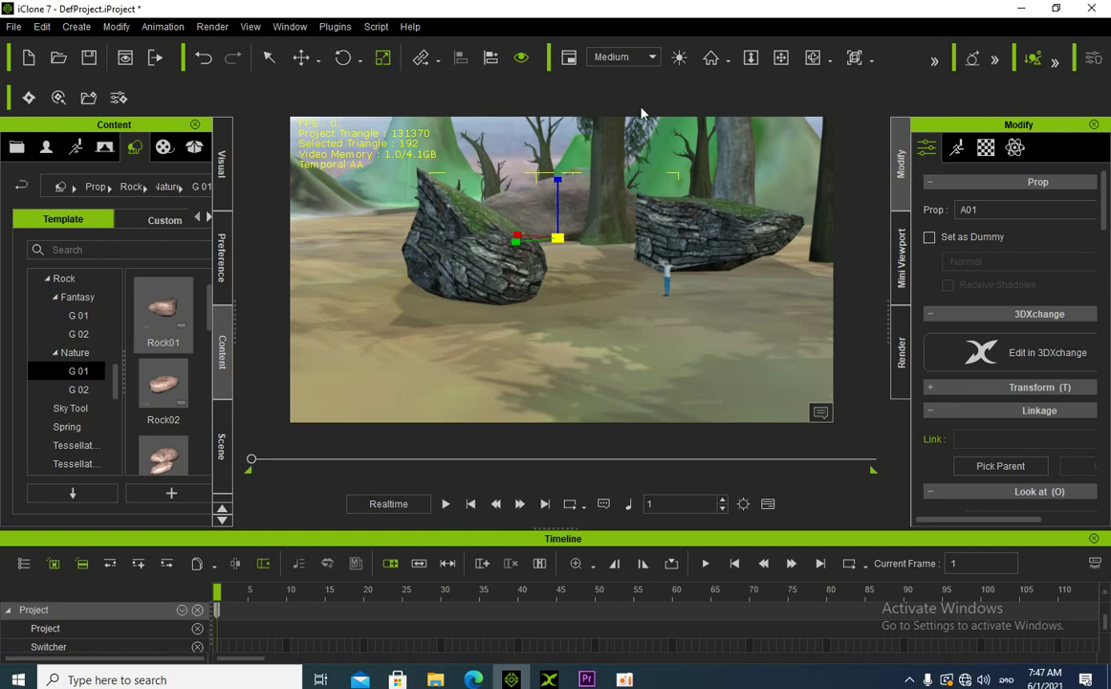
Add Rock07 from the Nature G 01 set on the open foreground and enlarge it
left_click(775, 65)
right_click_drag(676, 122, 480, 261)
scroll(162, 378, "down", 5)
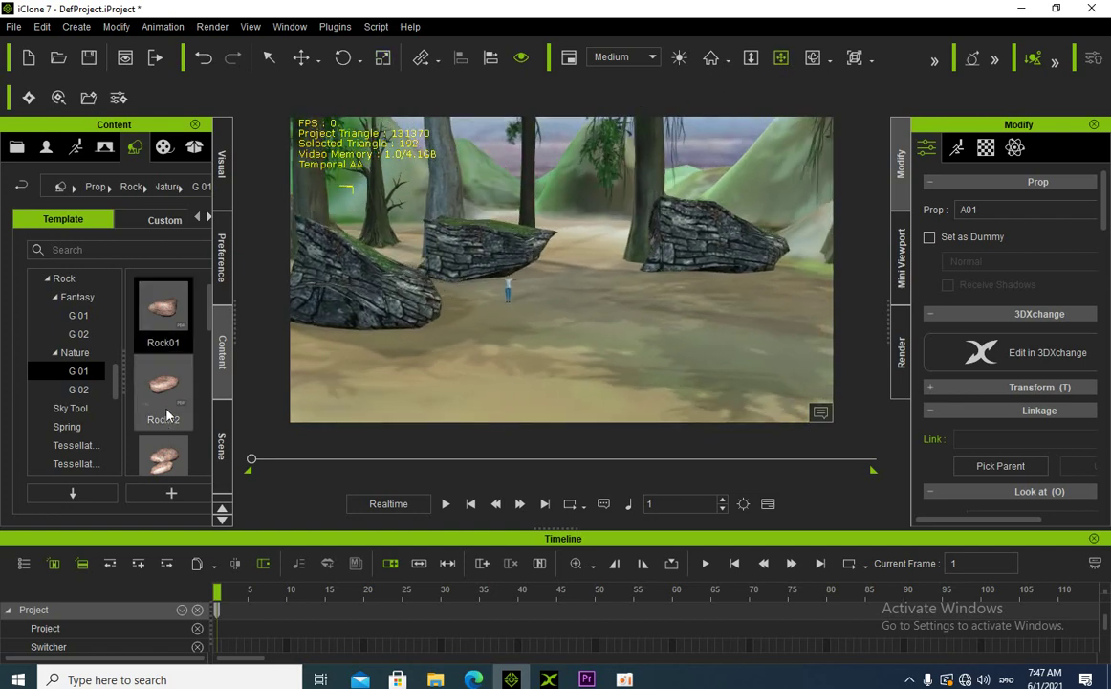
left_click_drag(163, 375, 672, 330)
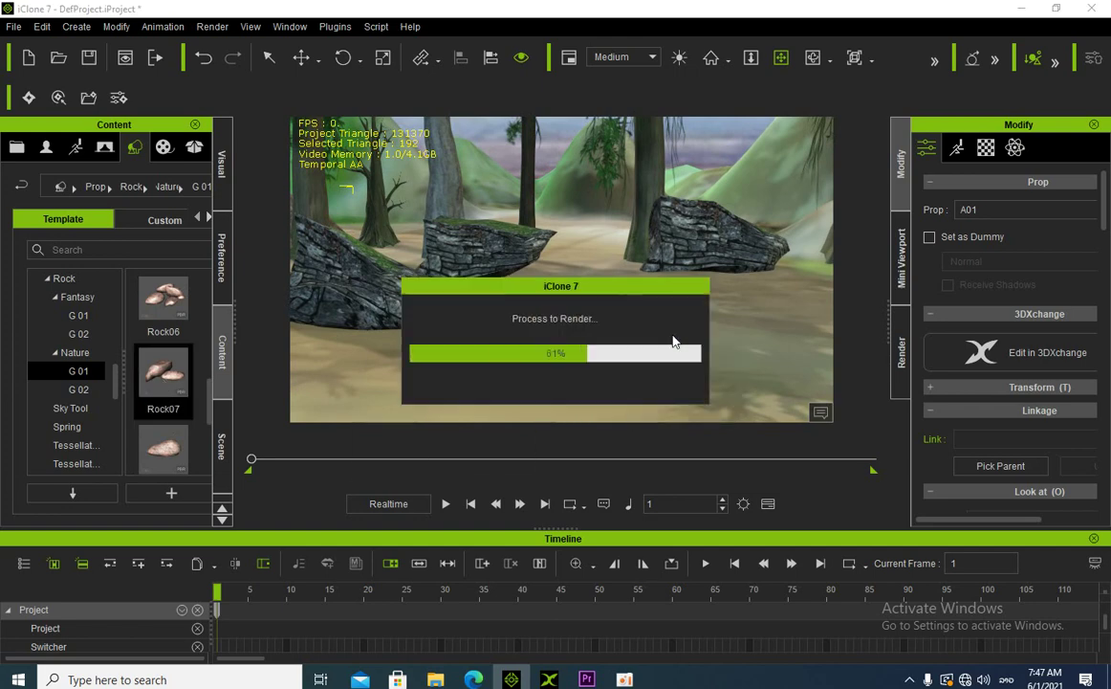
left_click(383, 60)
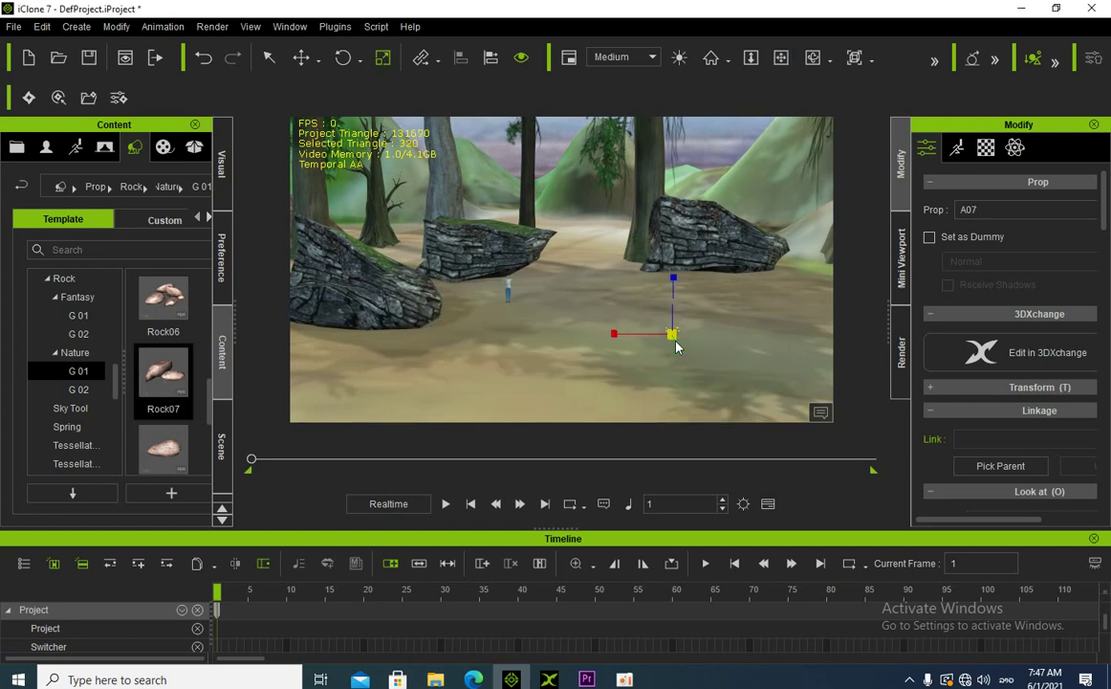
left_click_drag(674, 334, 590, 233)
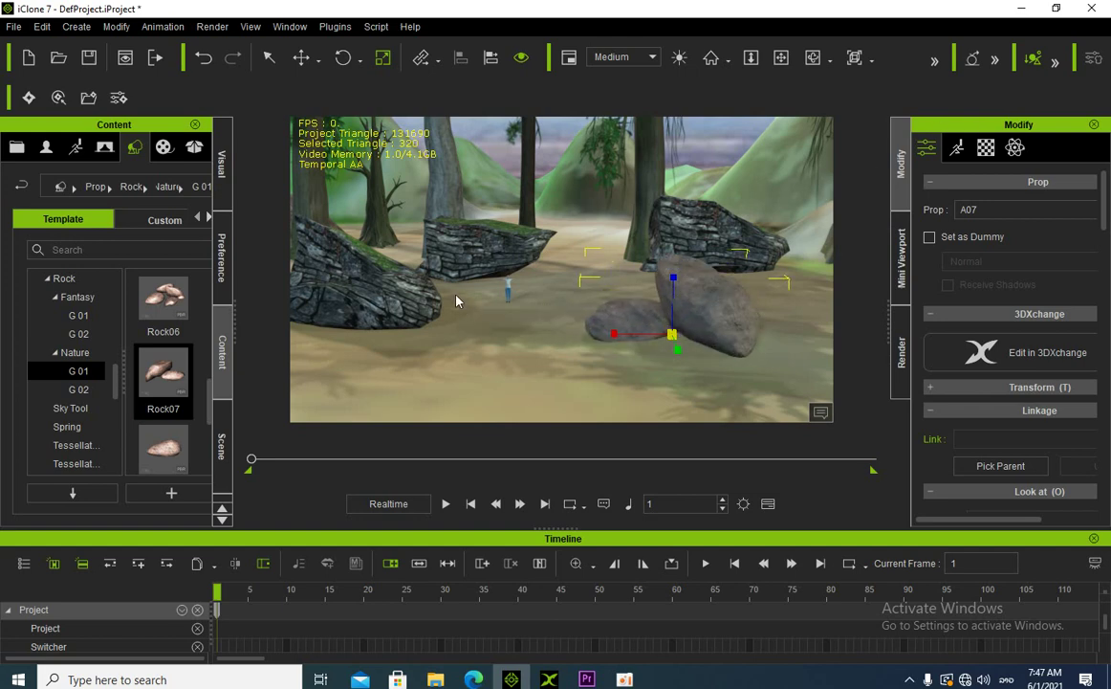
Add the DouglasFir_Fall tree from the Tree templates to the foreground of the clearing
scroll(95, 364, "up", 7)
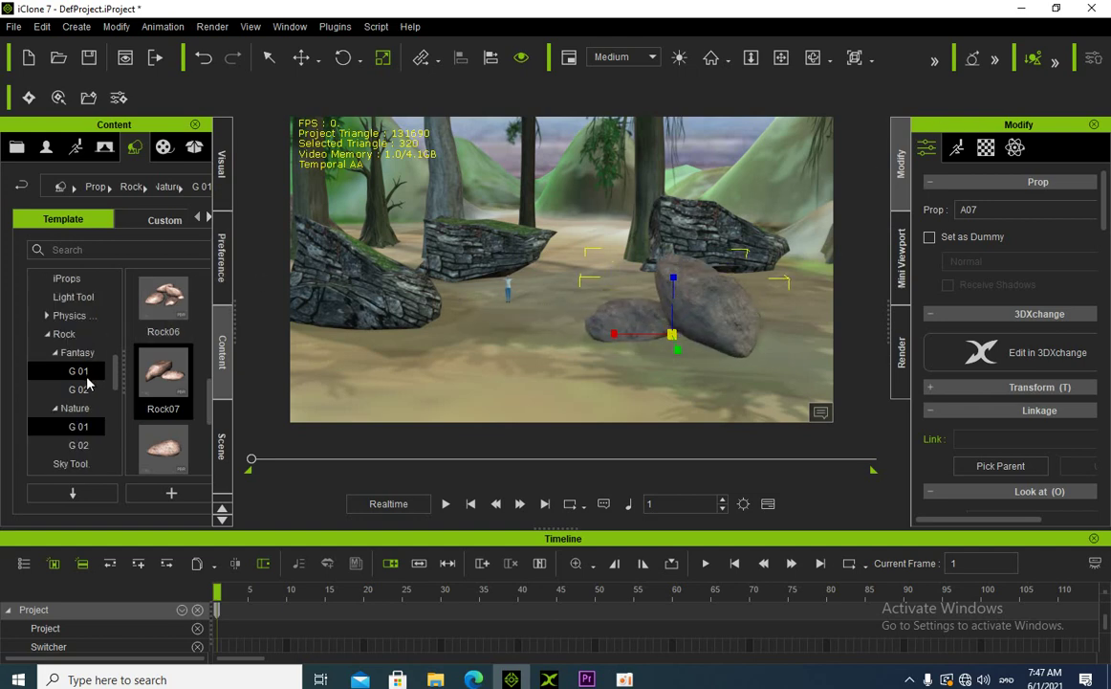
scroll(86, 383, "up", 3)
scroll(86, 382, "down", 12)
scroll(86, 382, "up", 3)
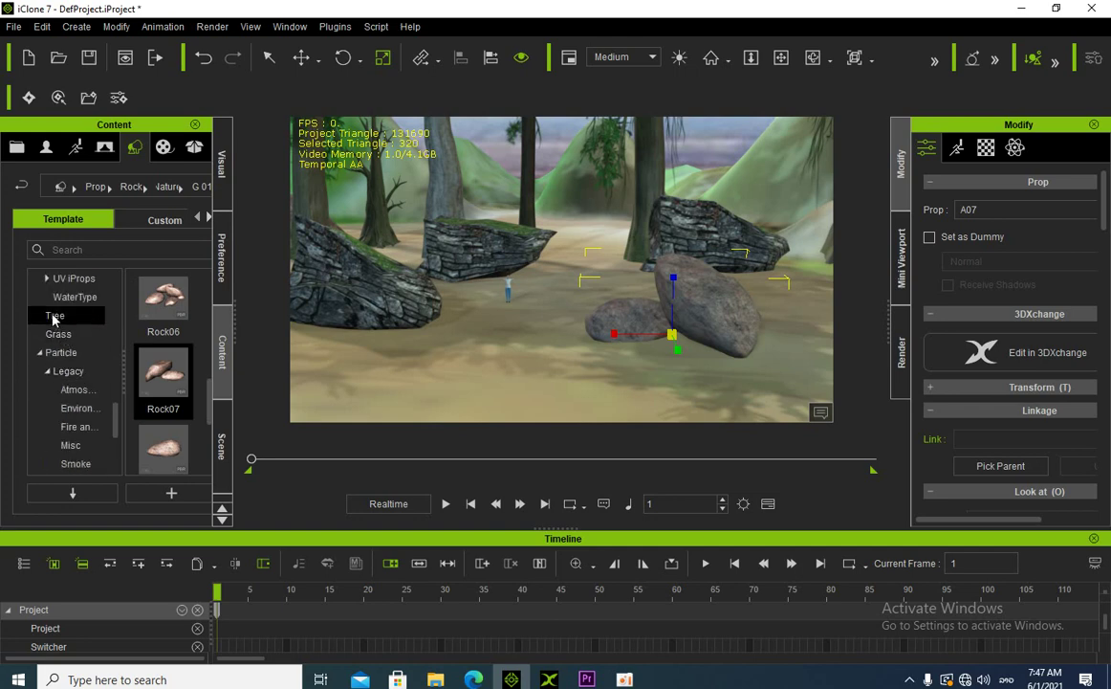
left_click(53, 320)
left_click_drag(143, 305, 416, 346)
left_click(781, 58)
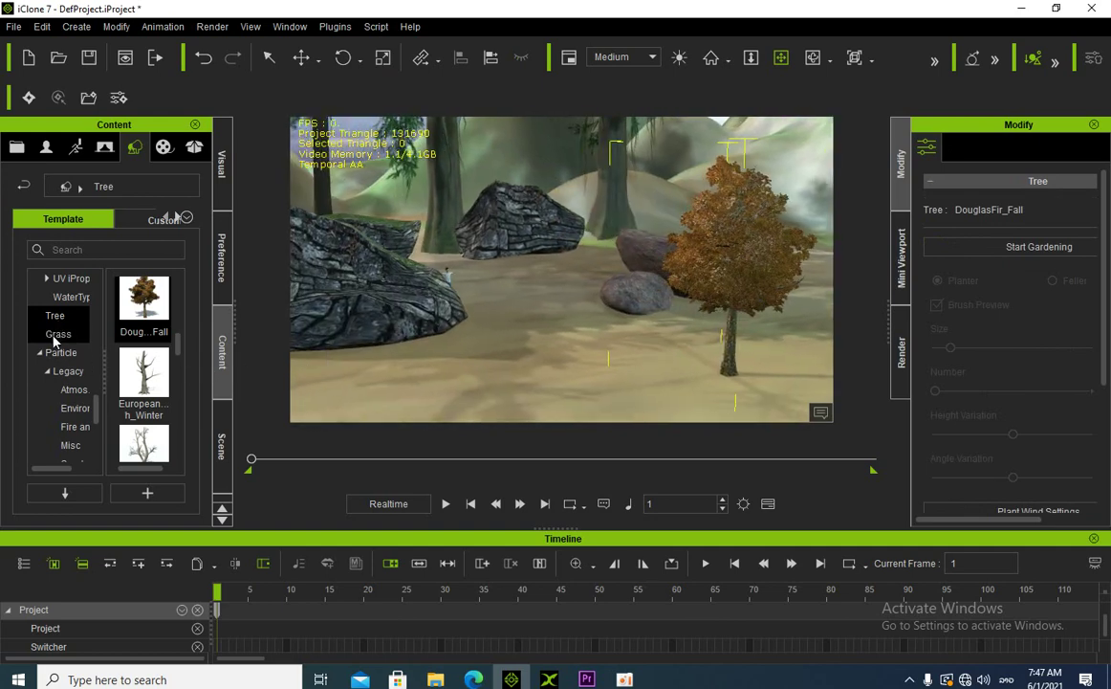
Add the RoughGrass plant from the Tree templates to the foreground and start gardening with it
scroll(154, 370, "down", 3)
scroll(154, 370, "down", 2)
scroll(154, 370, "up", 2)
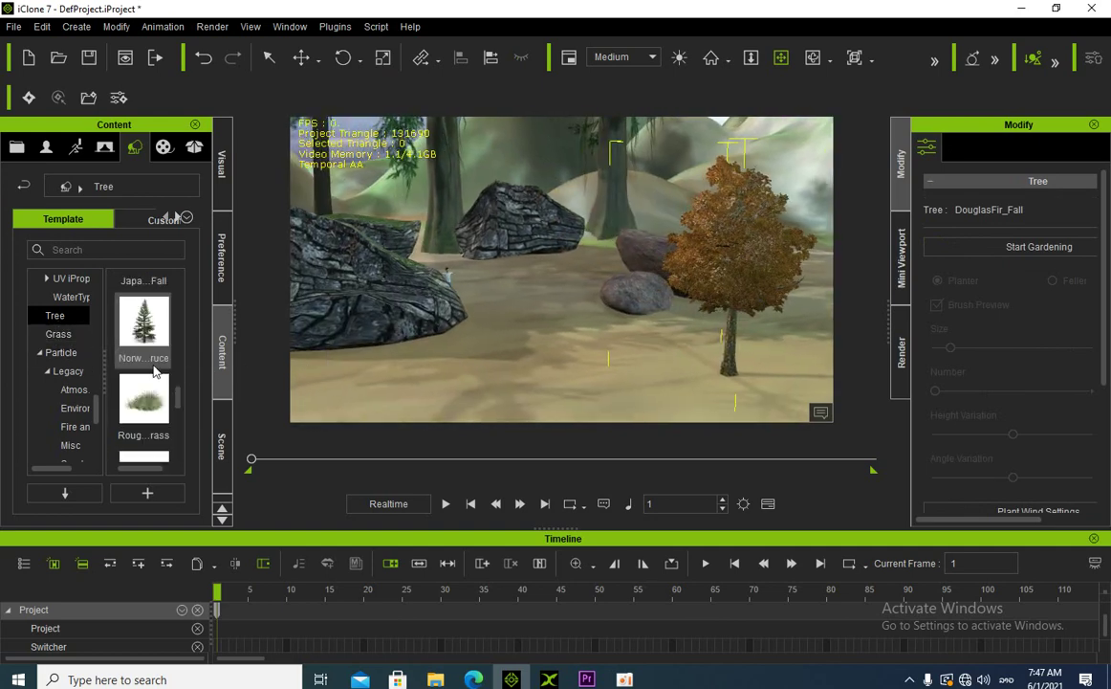
left_click_drag(143, 397, 563, 383)
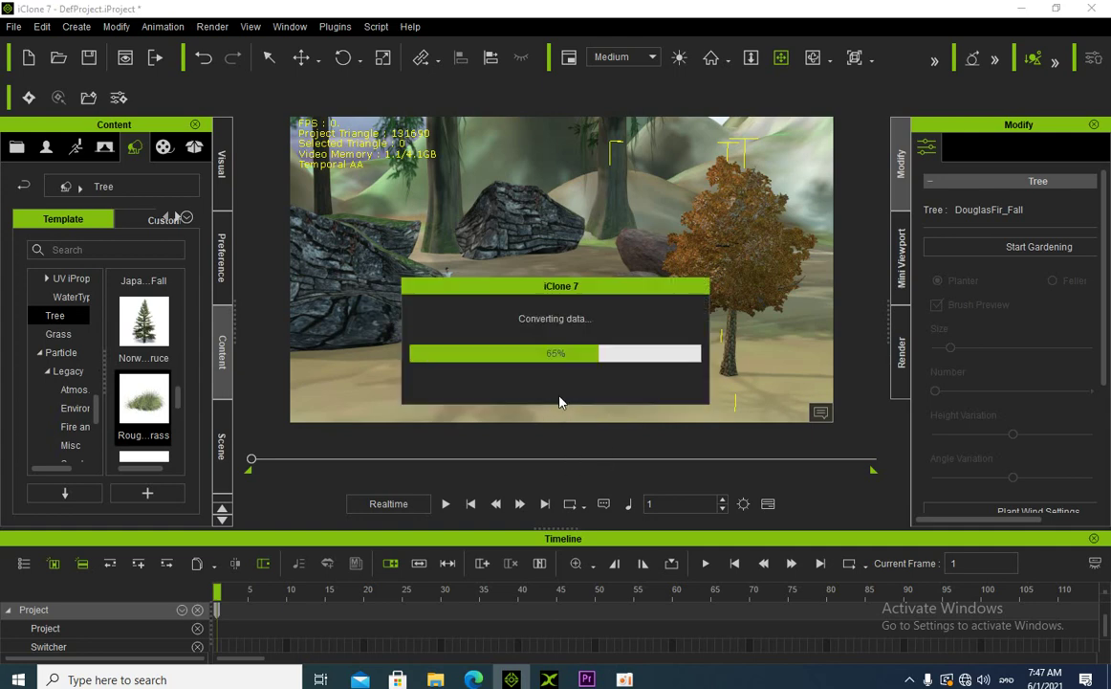
left_click(1045, 249)
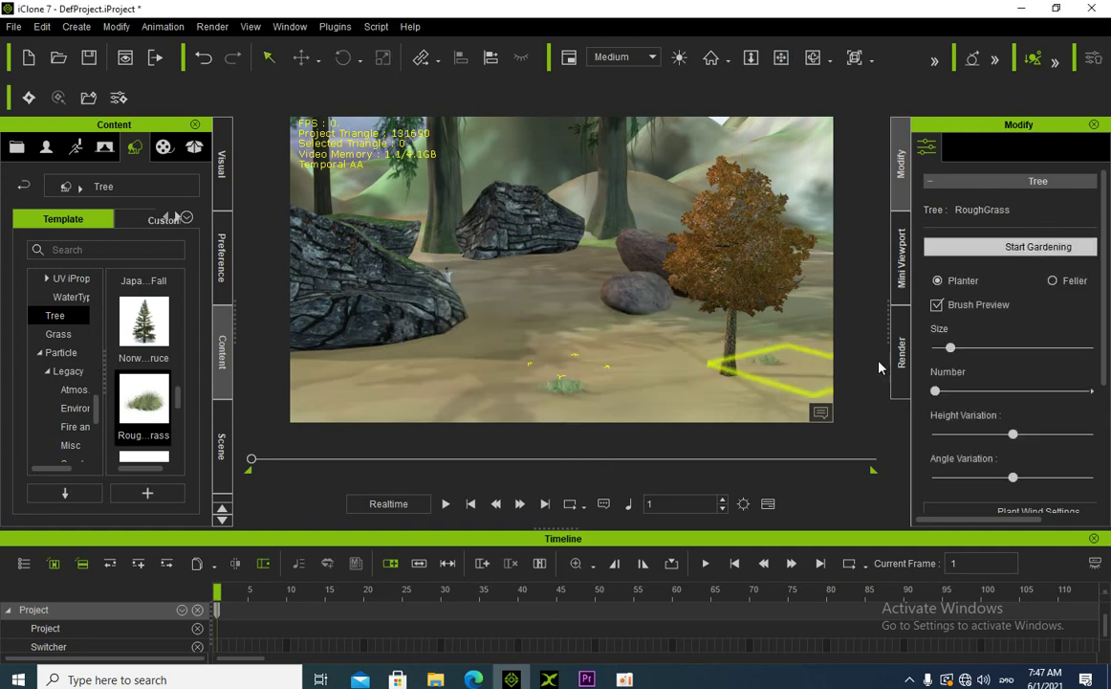
Adjust the gardening brush's size and plant number, and plant RoughGrass patches across the foreground around the orange tree
left_click_drag(1034, 393, 1043, 393)
mouse_move(950, 351)
left_mouse_down()
mouse_move(1054, 355)
mouse_move(1009, 361)
left_mouse_up()
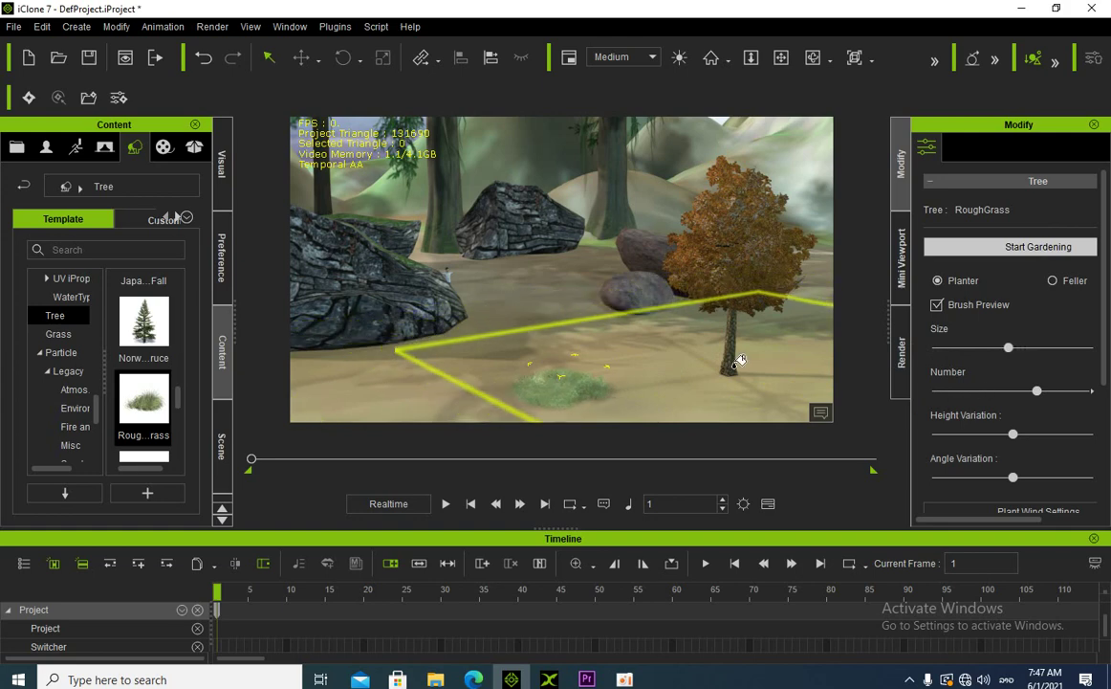
left_click(613, 367)
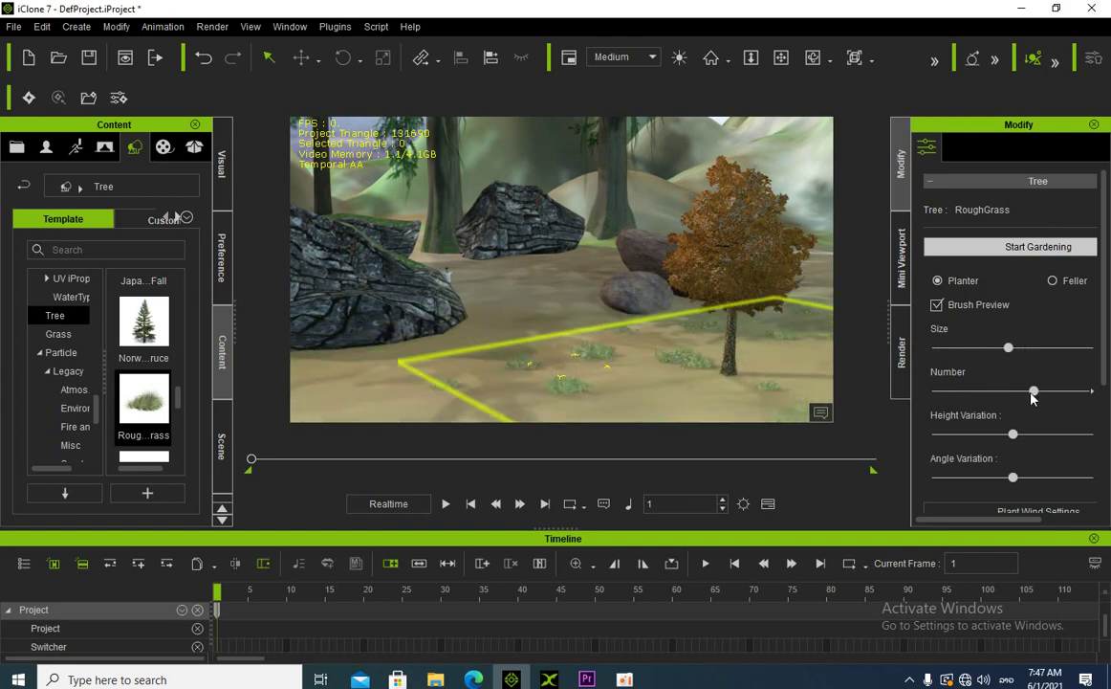
left_click_drag(1034, 391, 991, 391)
left_click_drag(1008, 348, 964, 348)
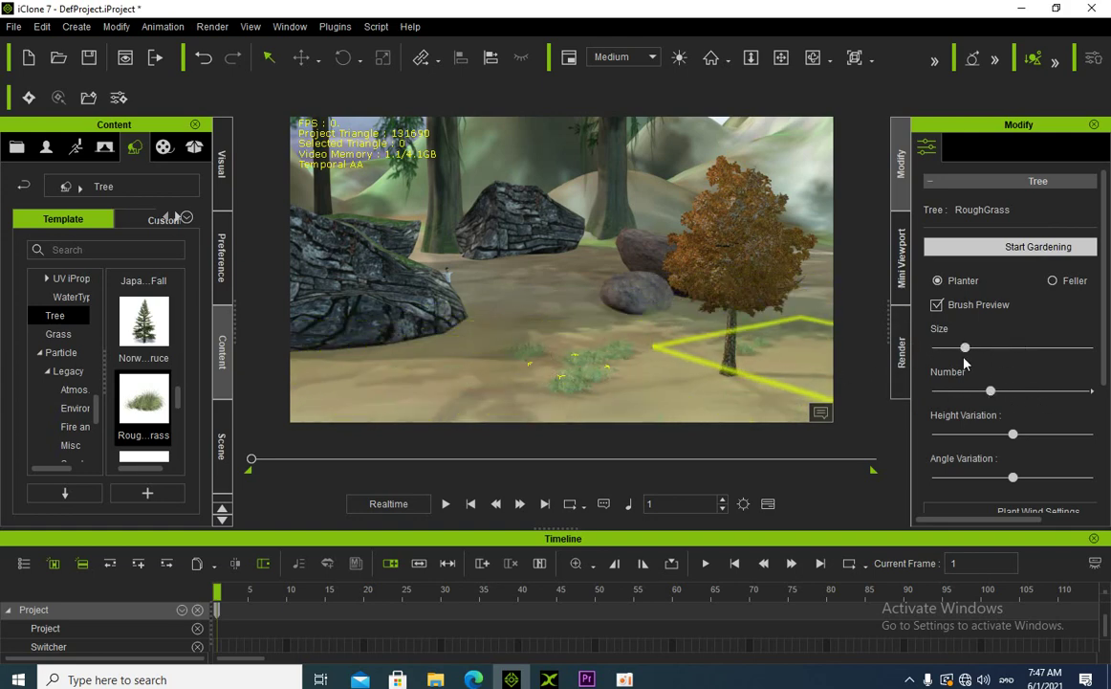
left_click(551, 352)
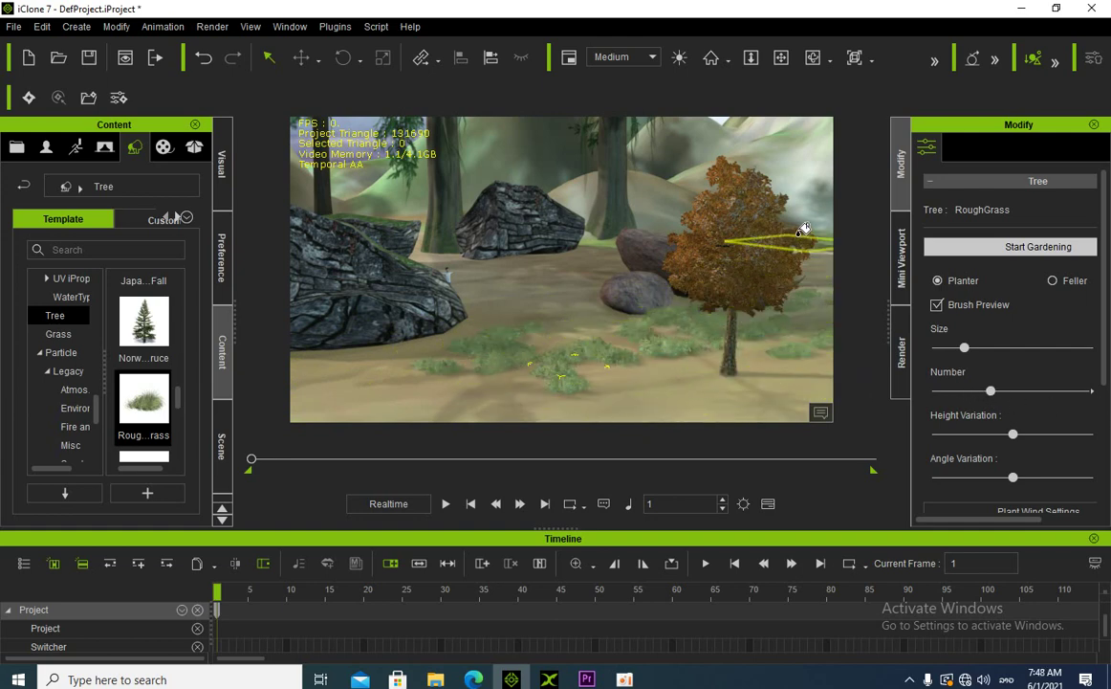
left_click(366, 390)
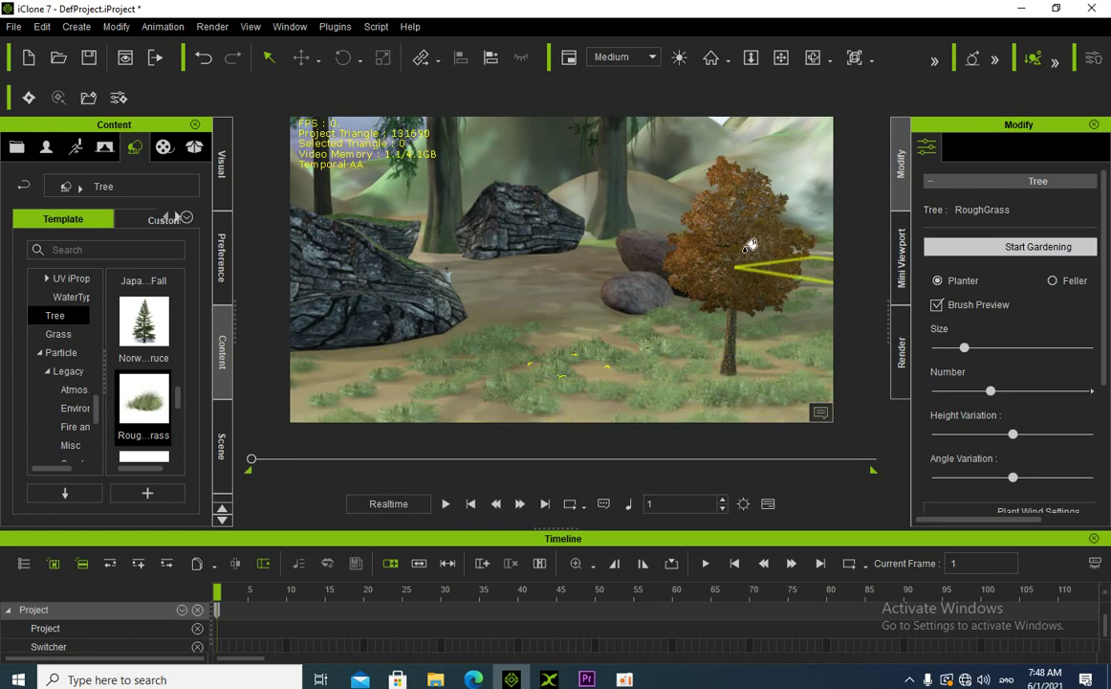
Apply the Rice grass from the Grass templates to the terrain and turn on gardening for it
left_click(57, 334)
scroll(143, 373, "down", 10)
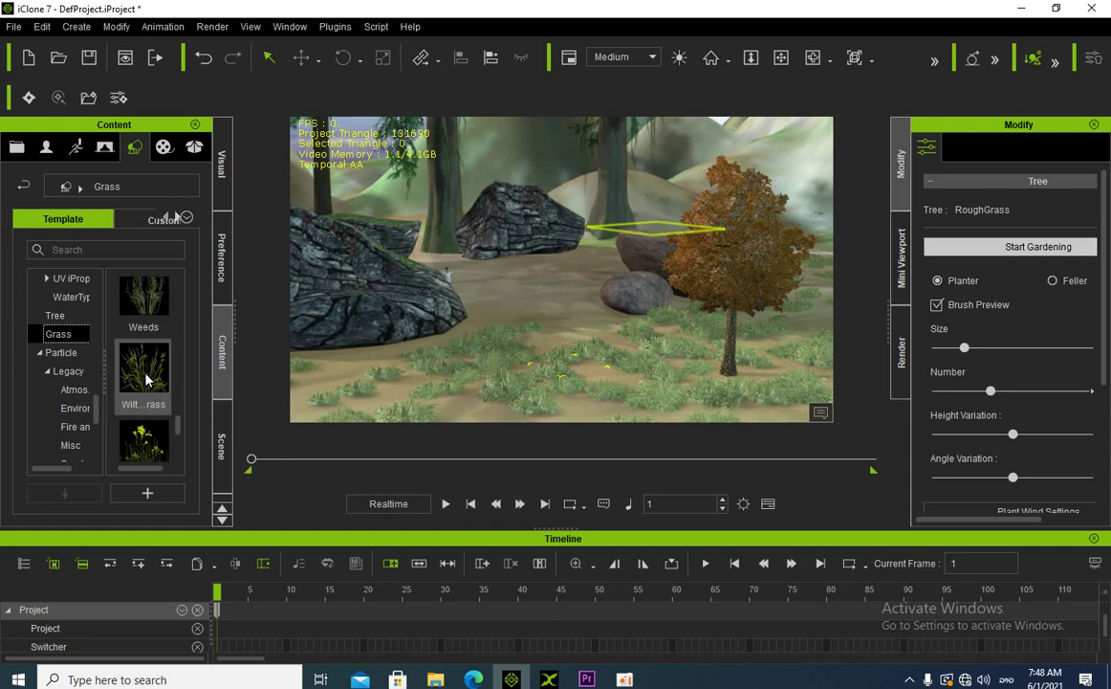
scroll(145, 379, "up", 3)
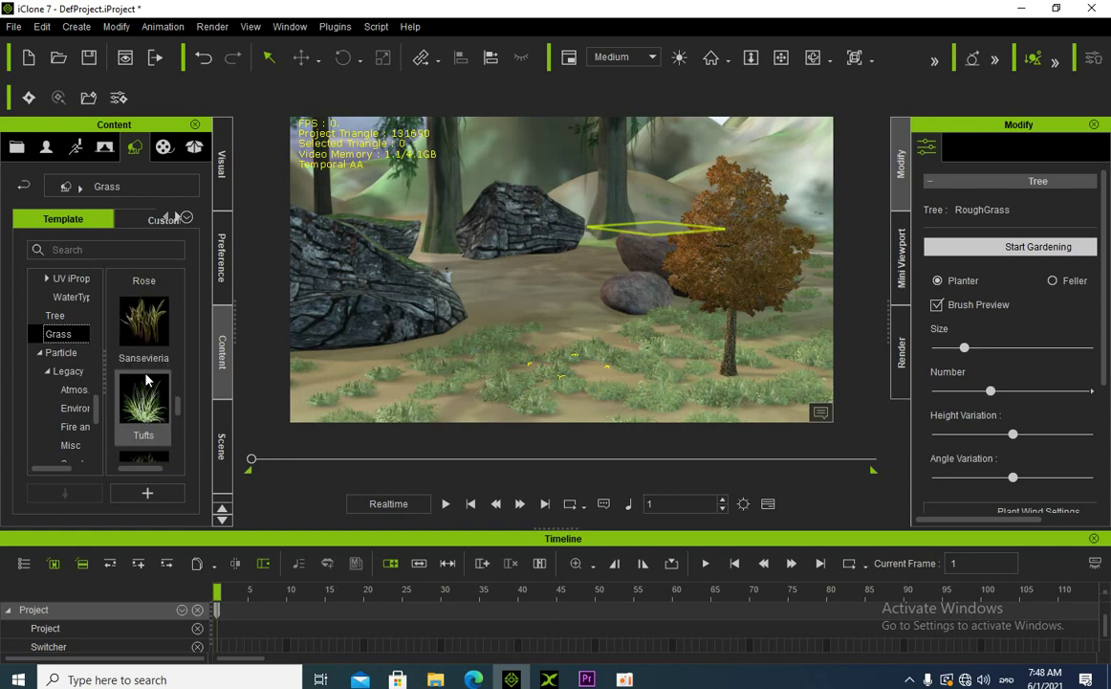
left_click_drag(145, 380, 643, 289)
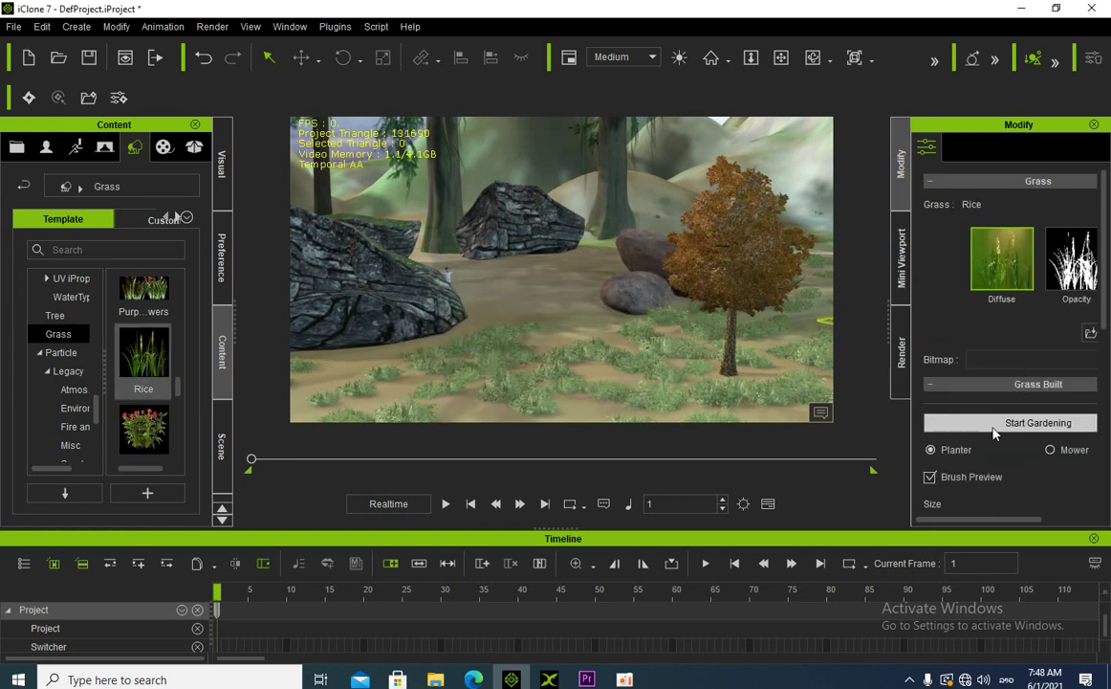
left_click(995, 424)
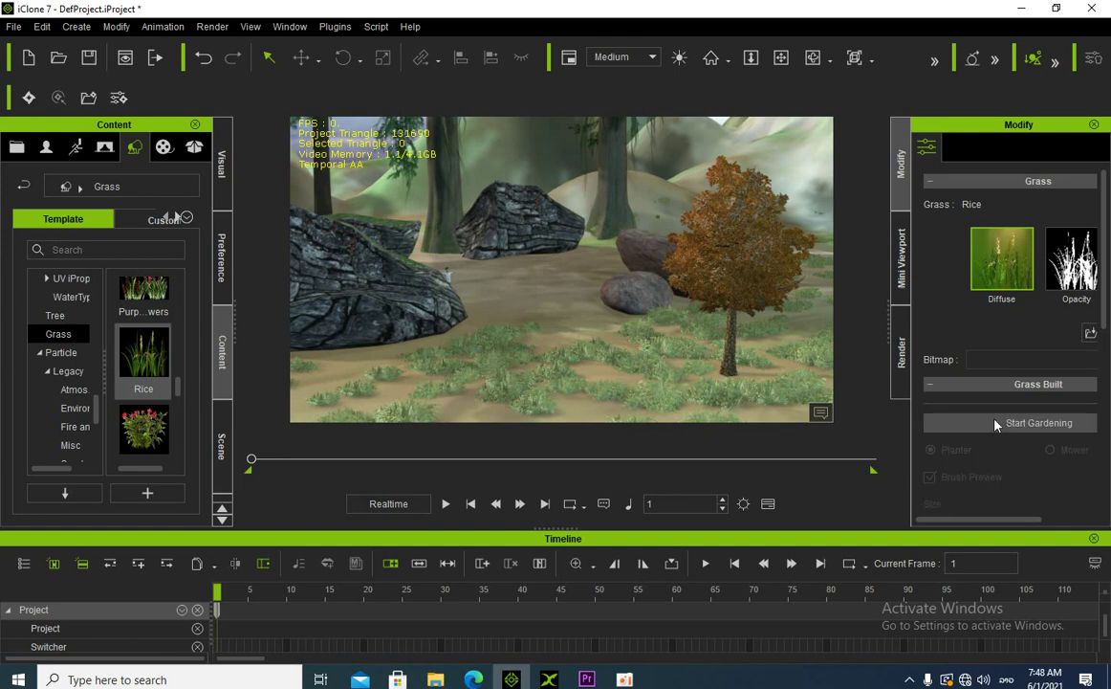
left_click(977, 426)
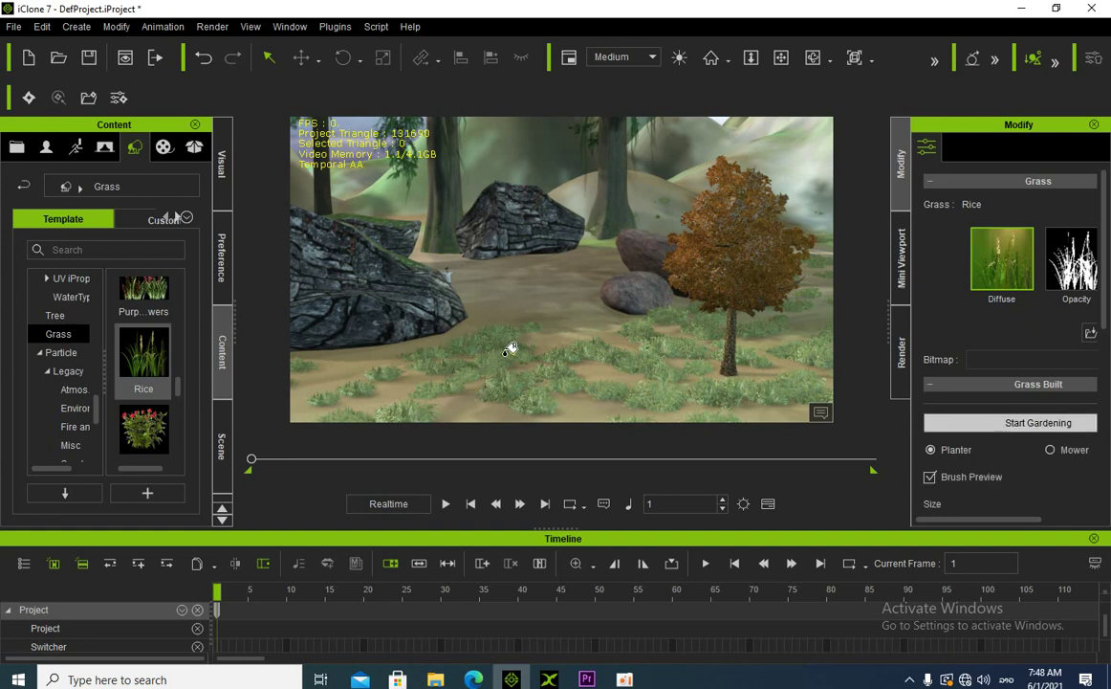
Set the grass brush size to maximum, plant Rice over the background hills behind the boulders, and stop gardening
scroll(1002, 377, "down", 3)
left_click(1088, 385)
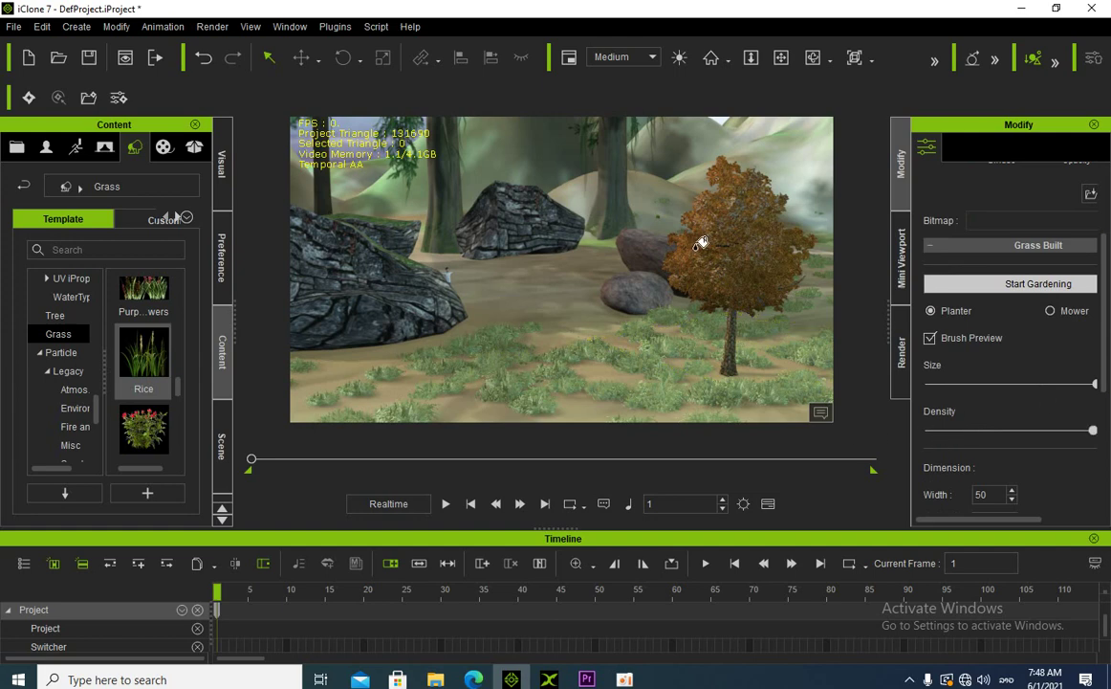
mouse_move(680, 235)
left_mouse_down()
mouse_move(553, 223)
mouse_move(648, 181)
mouse_move(800, 197)
mouse_move(617, 145)
mouse_move(571, 172)
left_mouse_up()
mouse_move(387, 222)
left_mouse_down()
mouse_move(348, 188)
mouse_move(498, 176)
mouse_move(302, 214)
left_mouse_up()
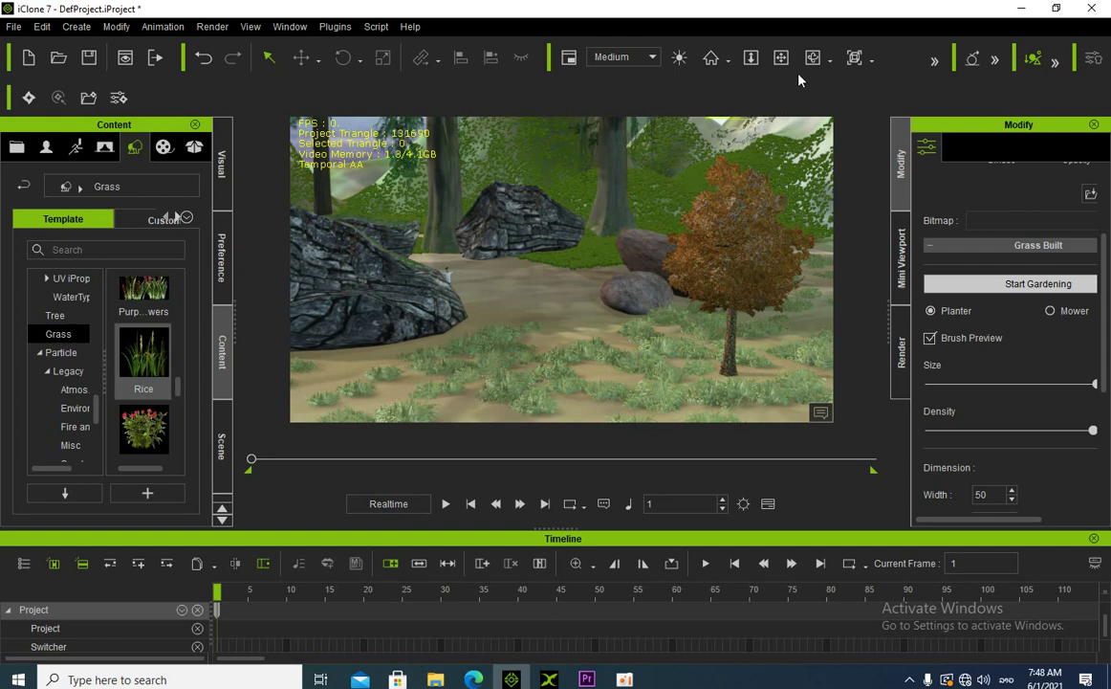
left_click(982, 285)
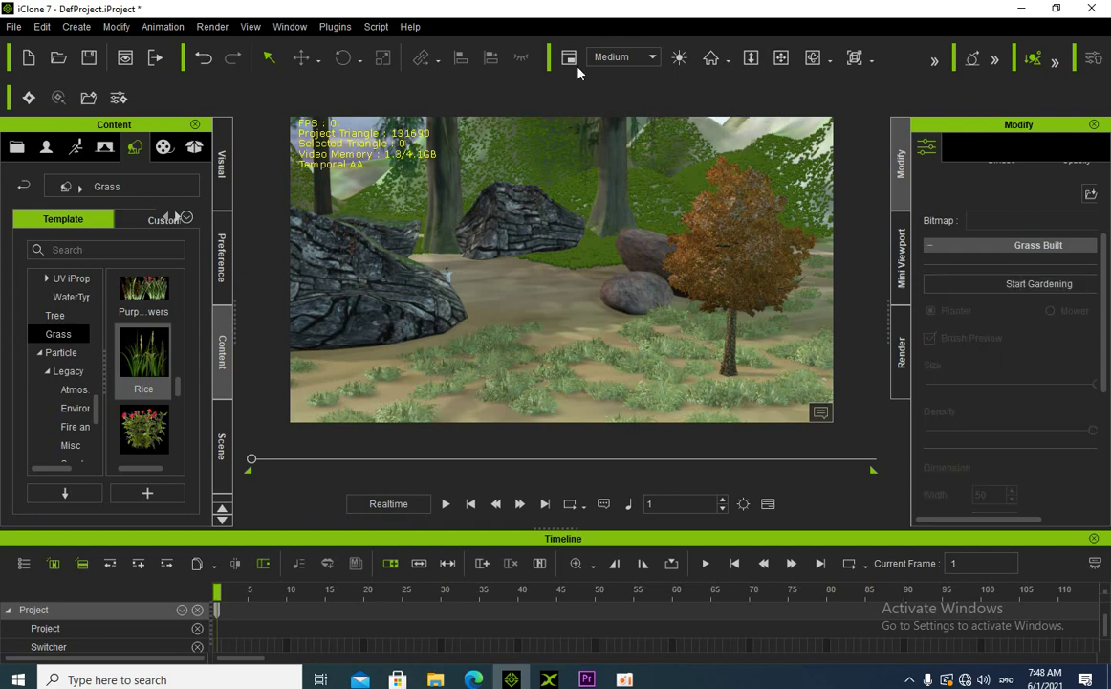
Select avatar 03 in the scene and view it from the side with the planted grass behind it
left_click(711, 58)
scroll(457, 184, "down", 2)
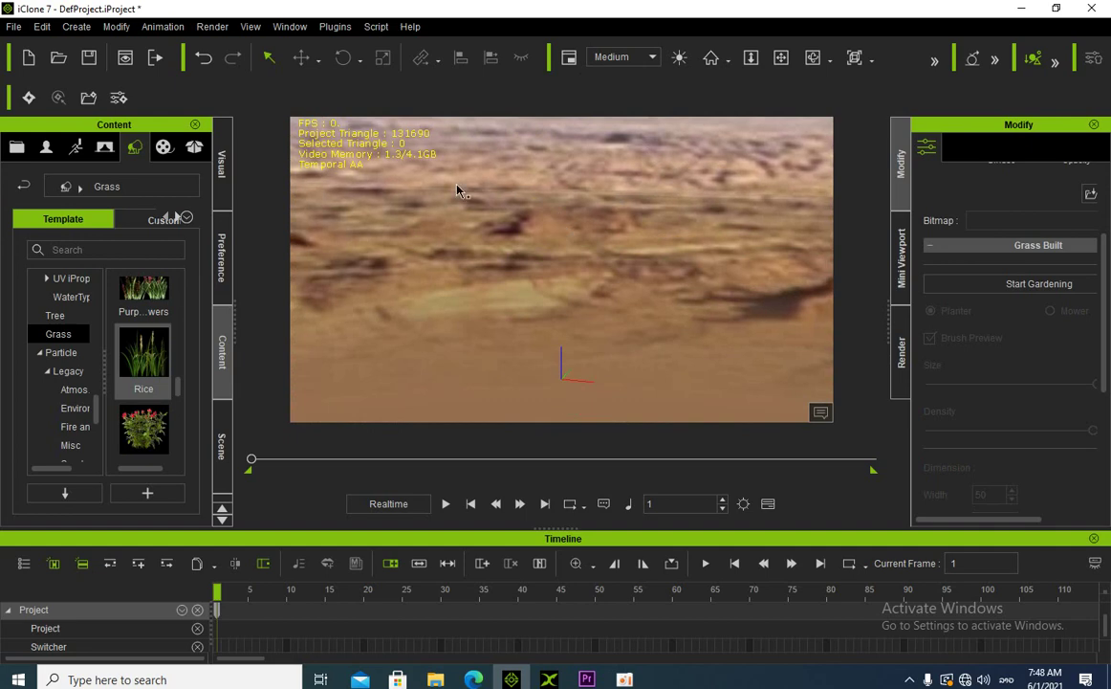
left_click(222, 447)
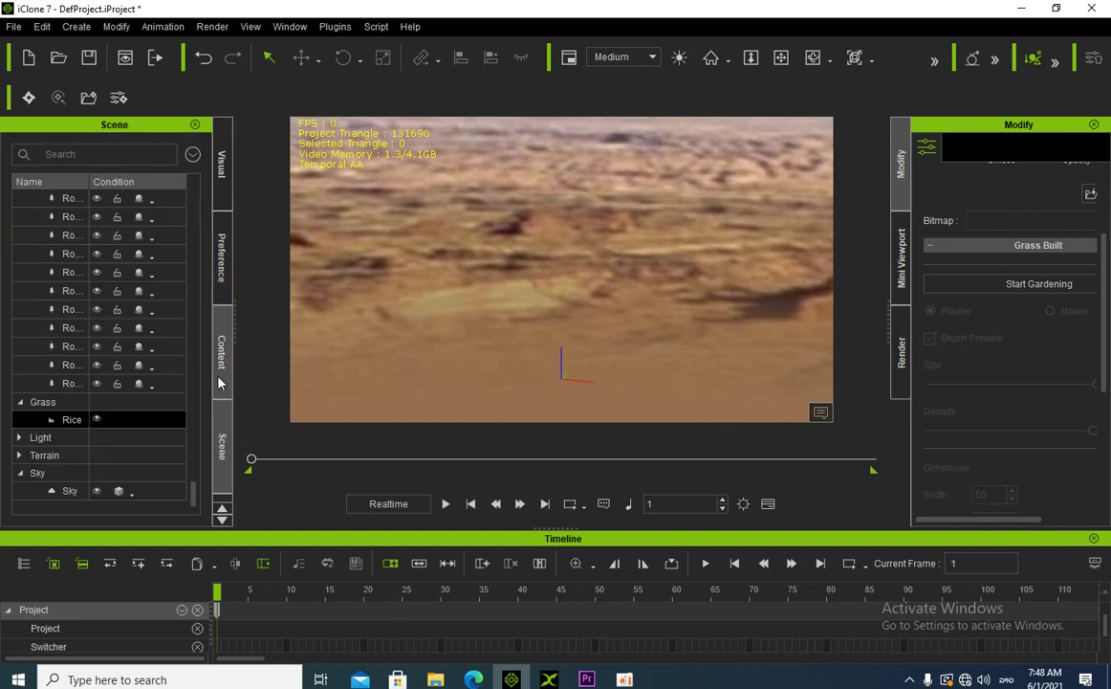
left_click_drag(192, 497, 207, 178)
left_click(36, 216)
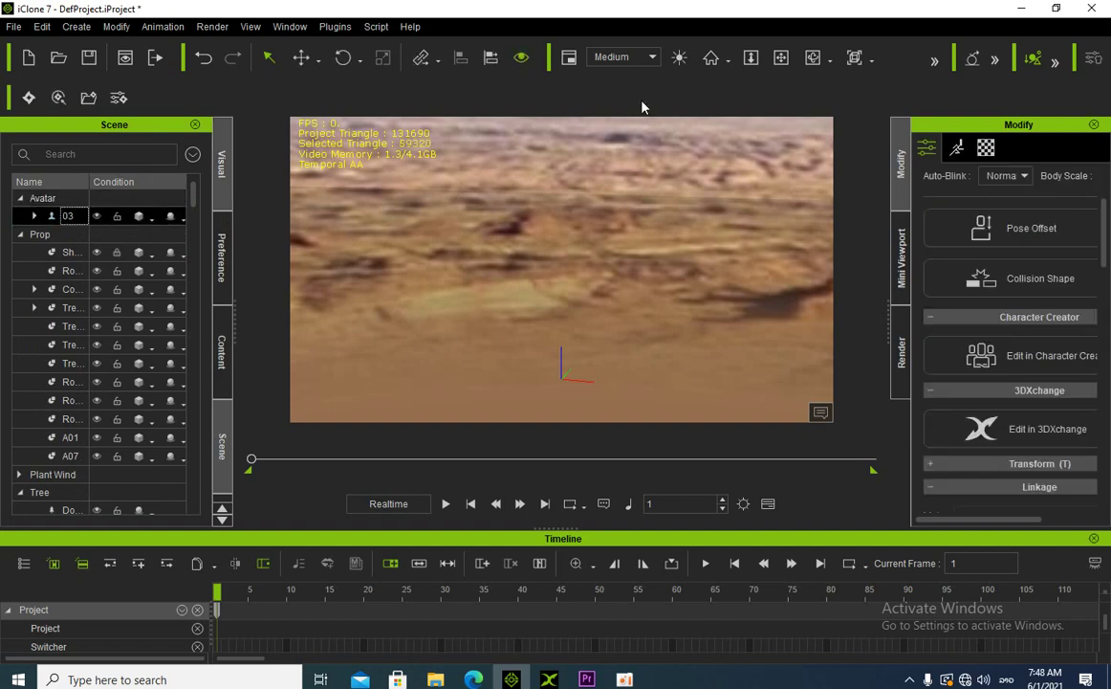
left_click(711, 61)
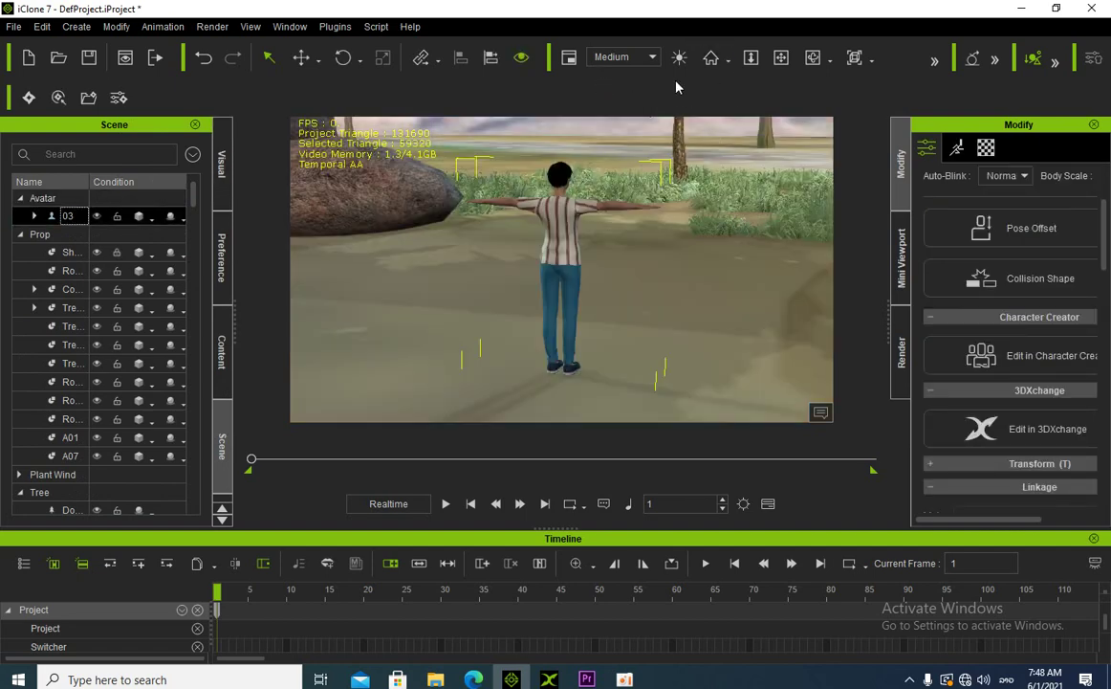
right_click_drag(533, 232, 501, 302)
left_click_drag(502, 302, 454, 304)
right_click_drag(454, 304, 536, 355)
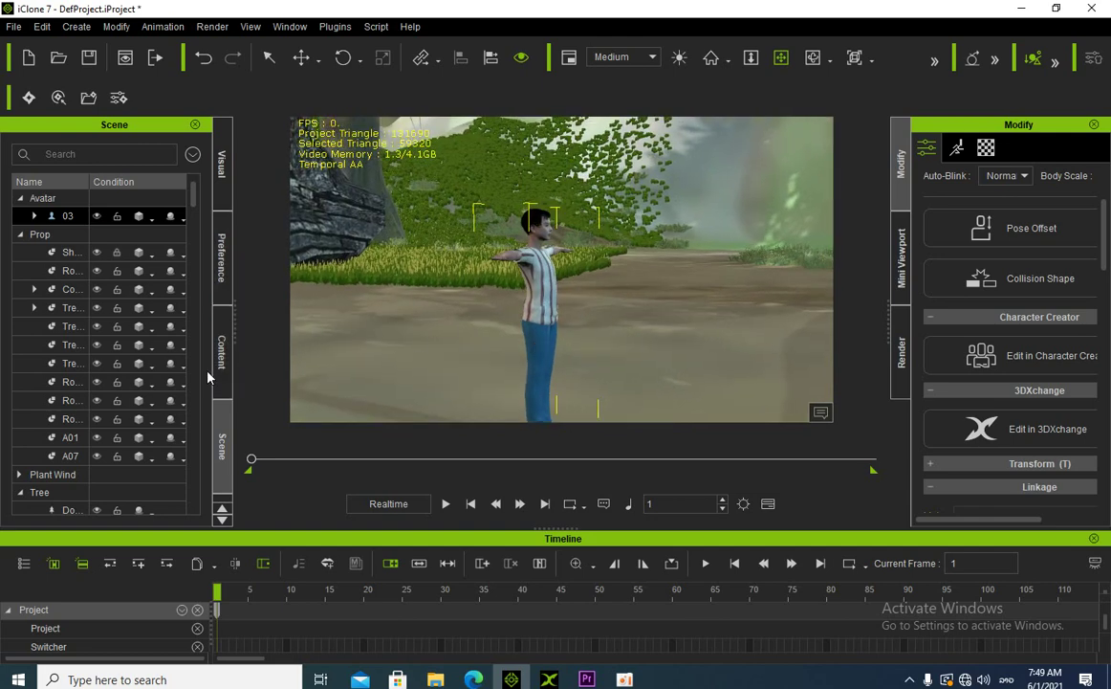
Add Rock04 from the Nature G 02 set on the ground in front of the character, near the planted grass
left_click(221, 354)
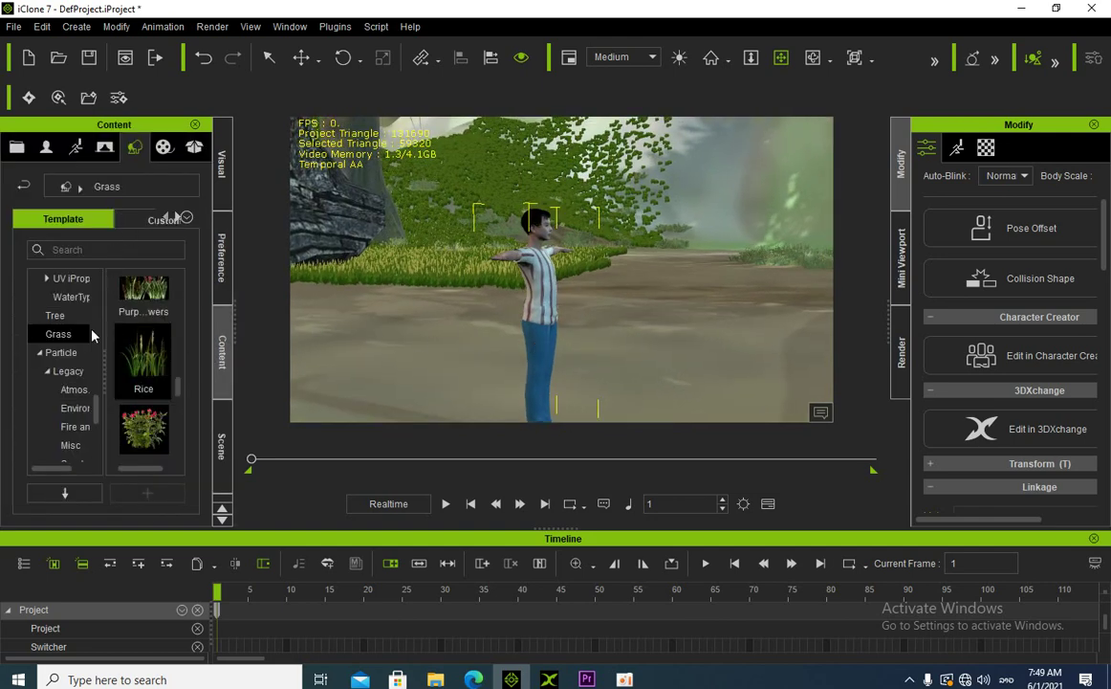
scroll(86, 384, "up", 2)
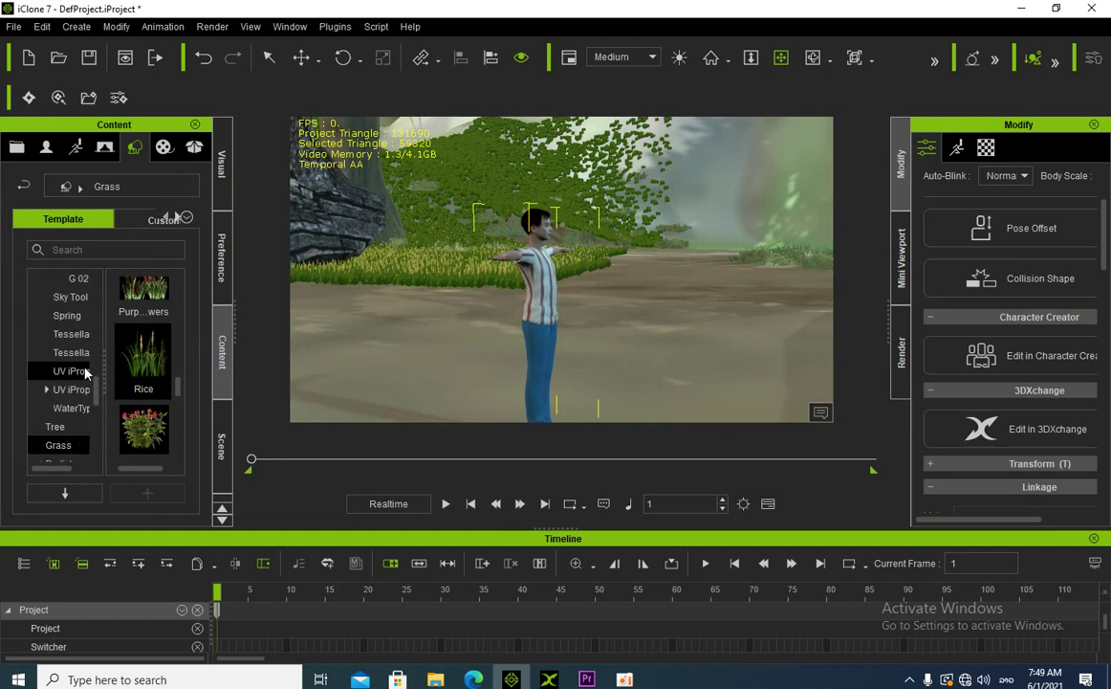
scroll(81, 368, "up", 1)
left_click(82, 333)
left_click_drag(140, 350, 698, 285)
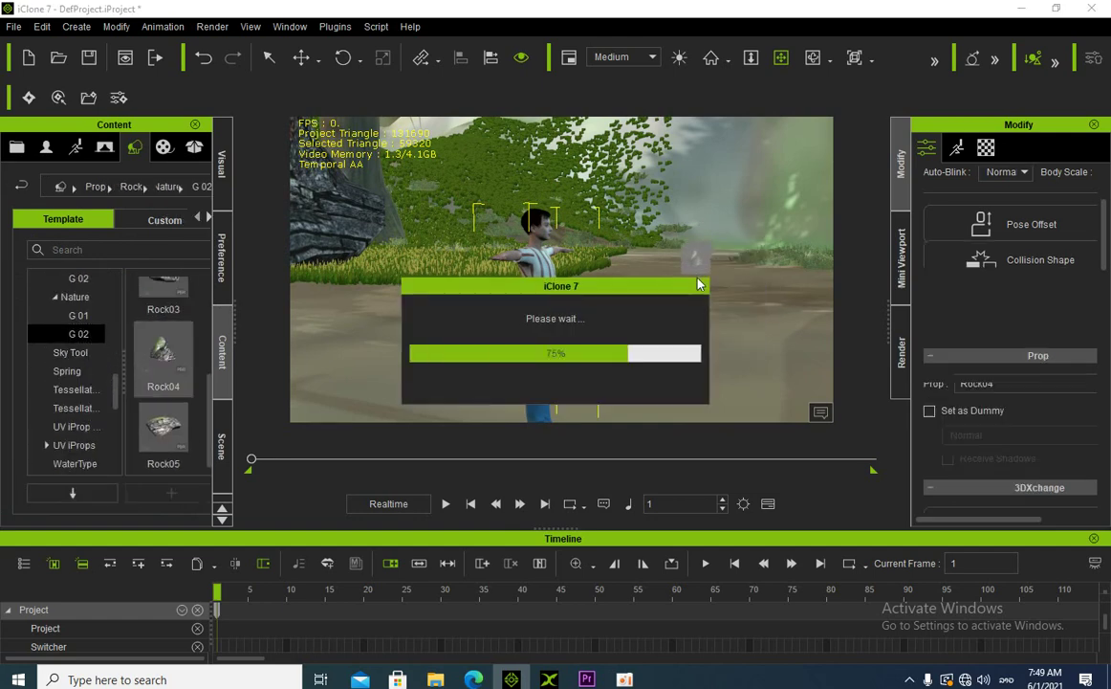
Scale Rock04 up into a large boulder and rotate it slightly
left_click(382, 60)
left_click_drag(693, 278, 1052, 8)
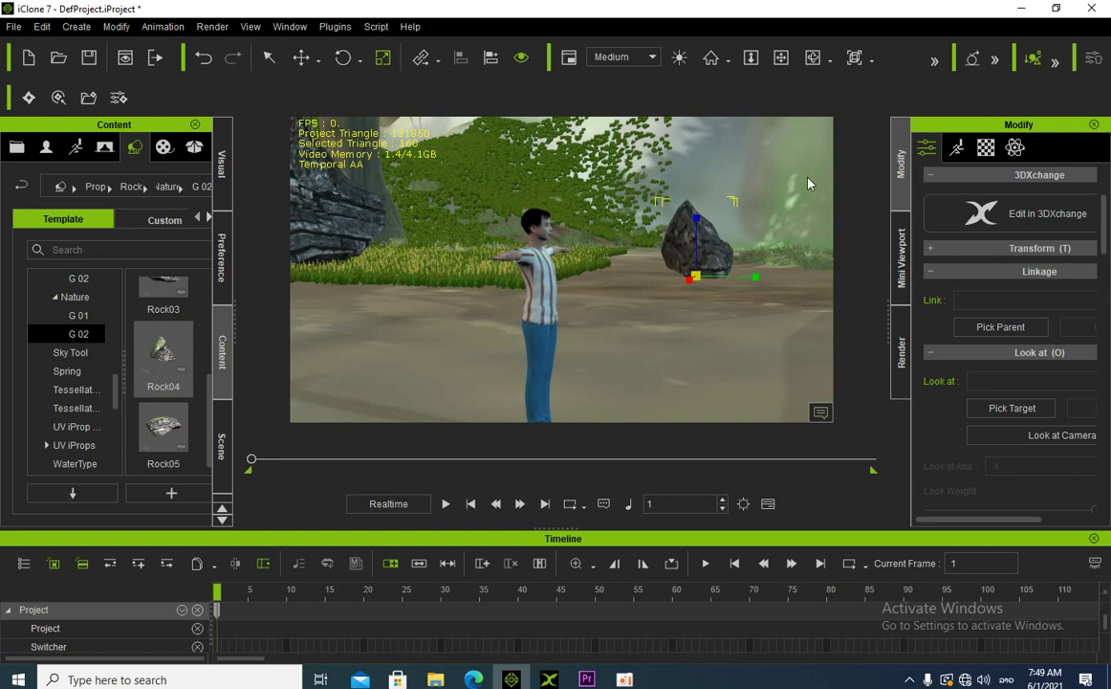
left_click_drag(714, 256, 739, 129)
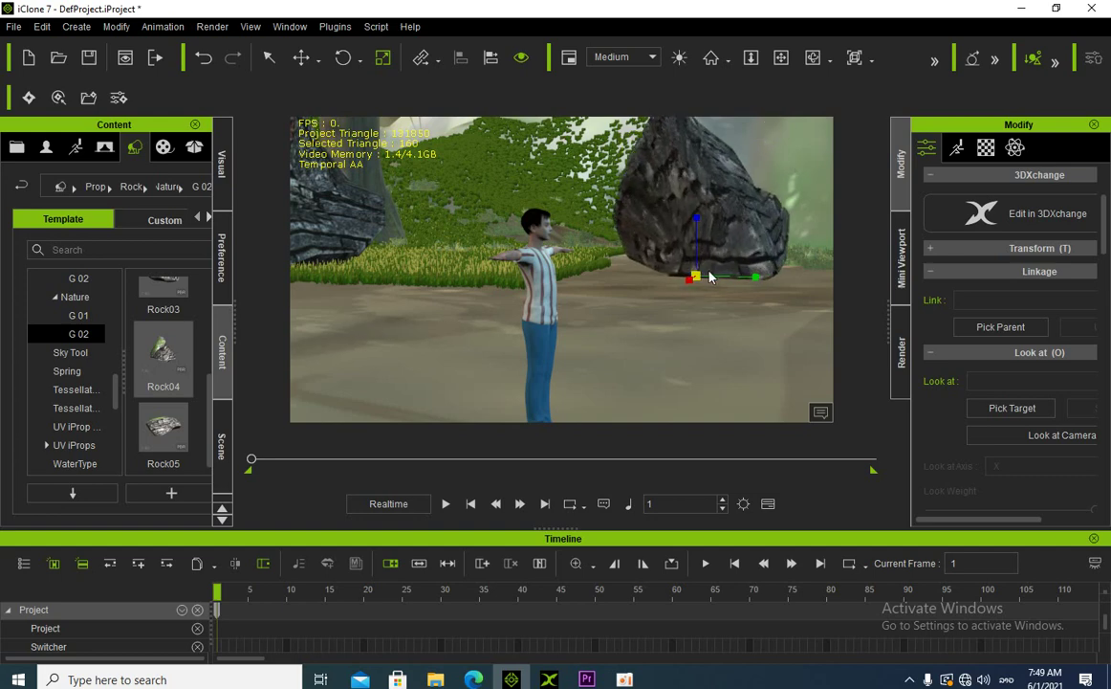
left_click(343, 57)
left_click_drag(724, 314, 543, 347)
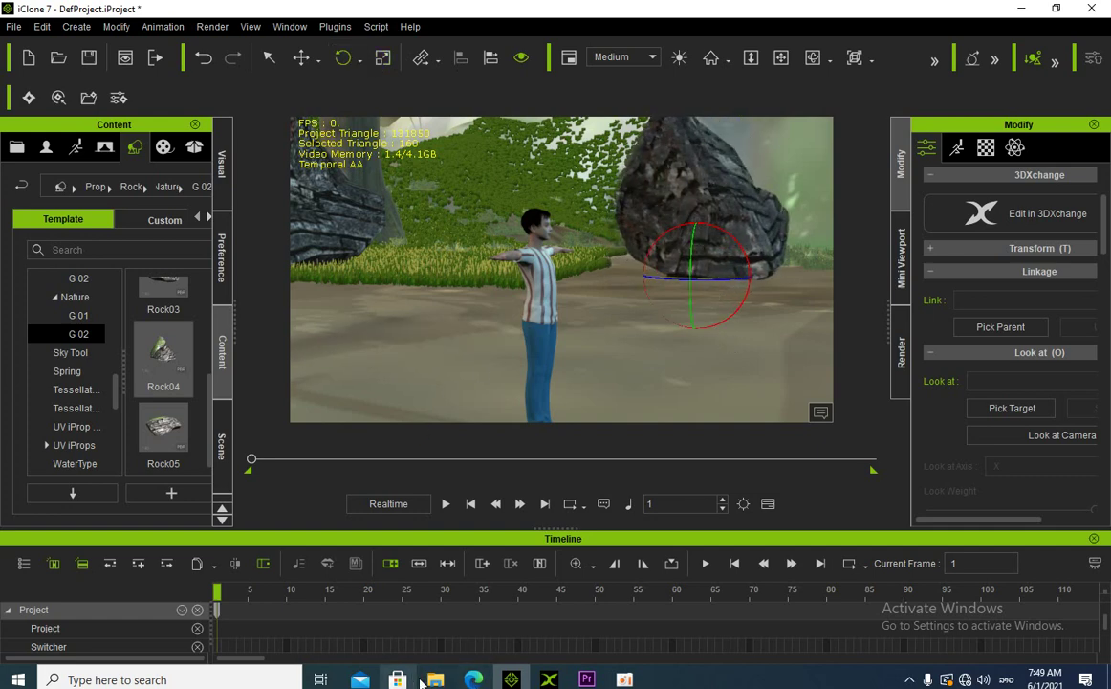
Switch to File Explorer, open the inner 002-ntoos folder and add C188A_Banyan_Tree_Cluster_A to the iClone scene behind the character
mouse_move(428, 683)
left_click(365, 578)
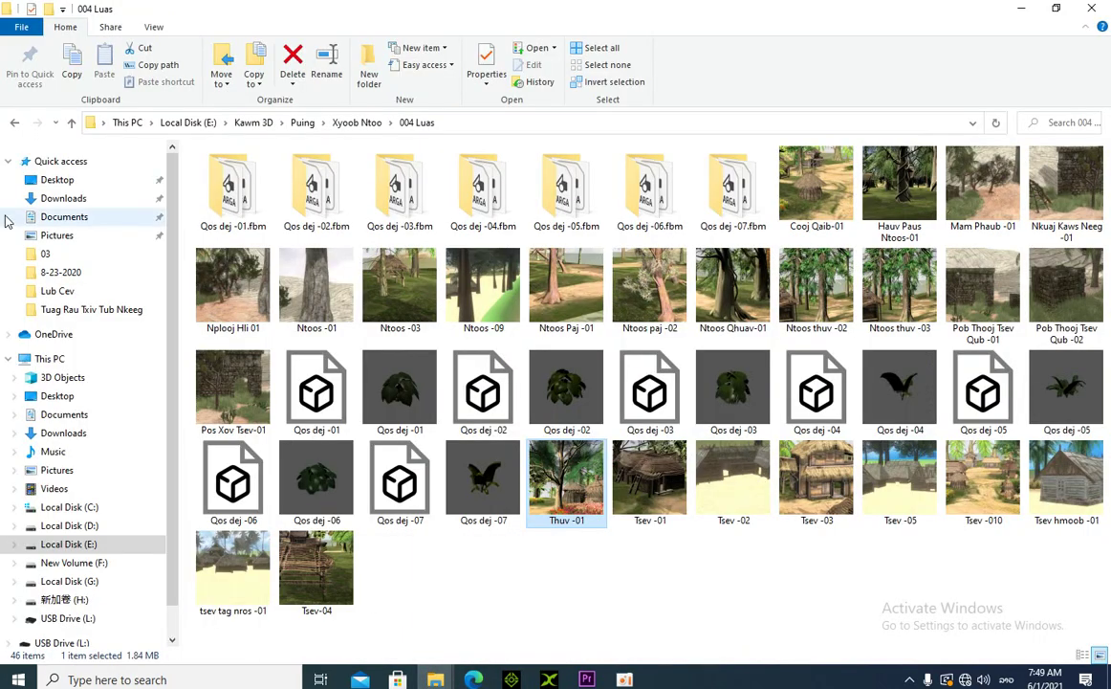
left_click(15, 122)
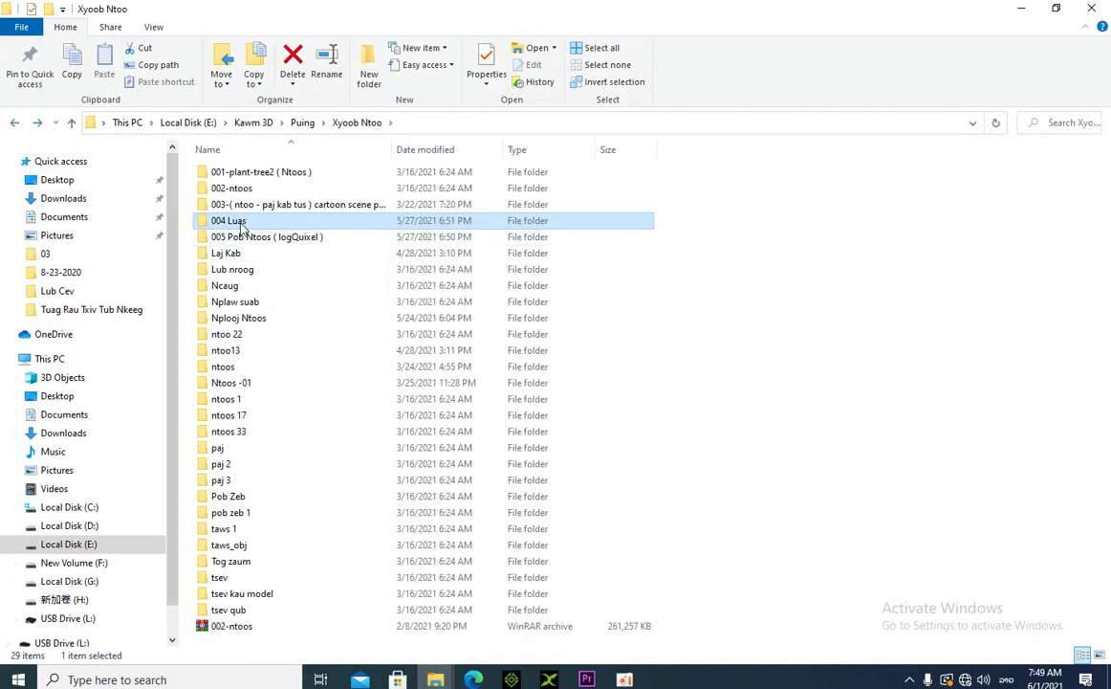
double_click(227, 192)
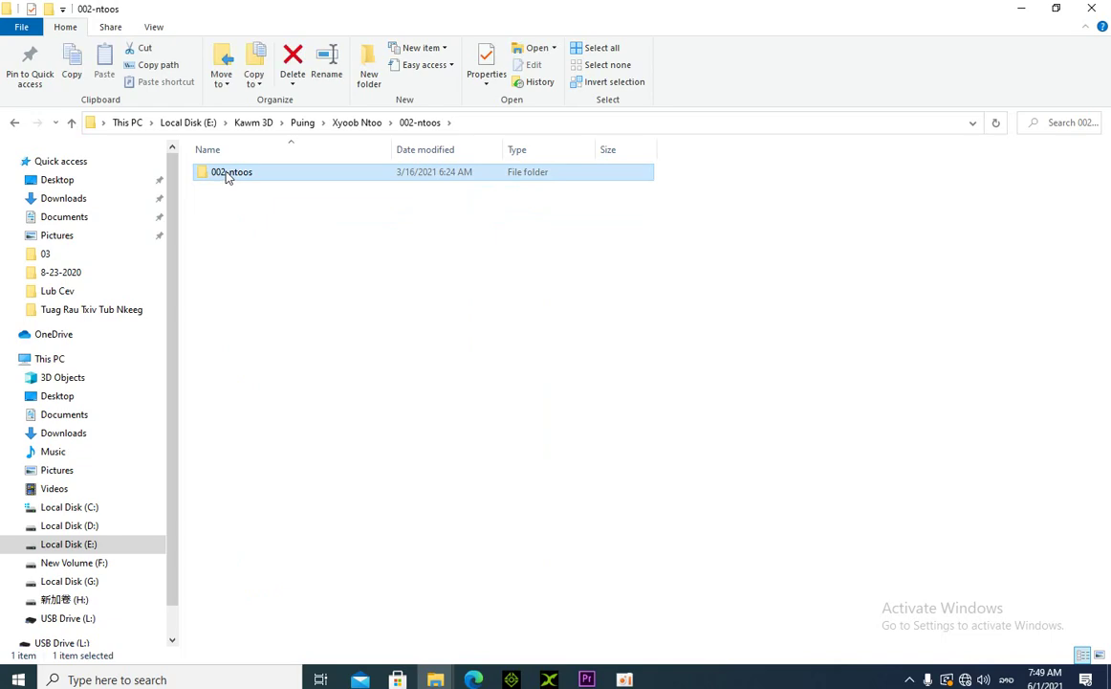
double_click(228, 176)
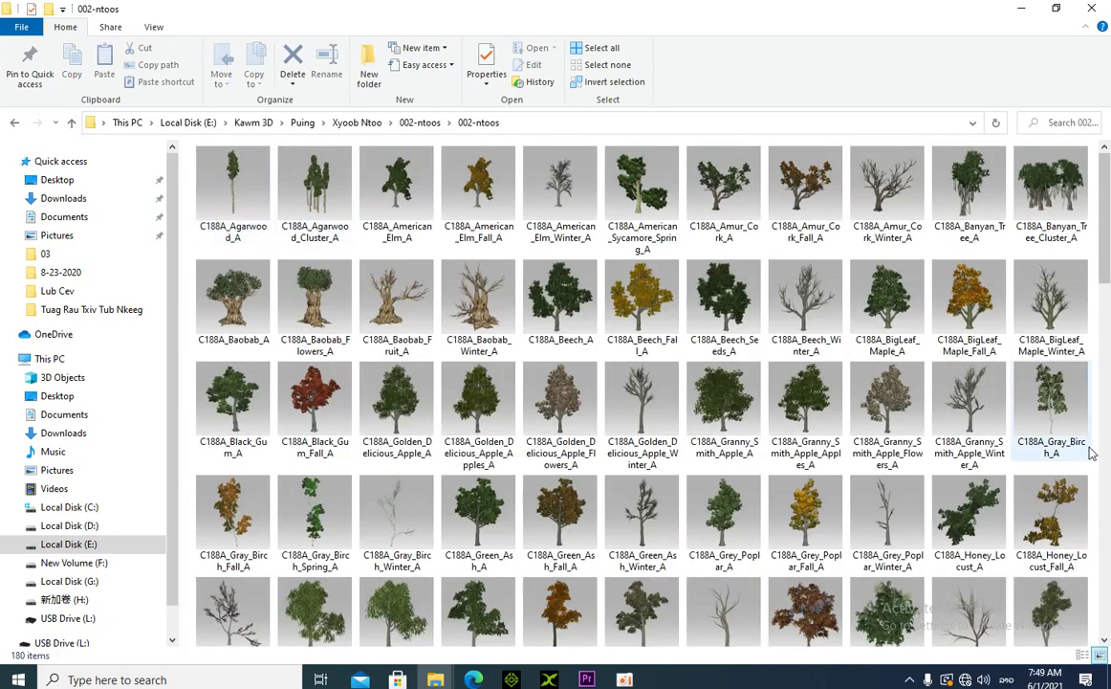
left_click_drag(1051, 187, 502, 252)
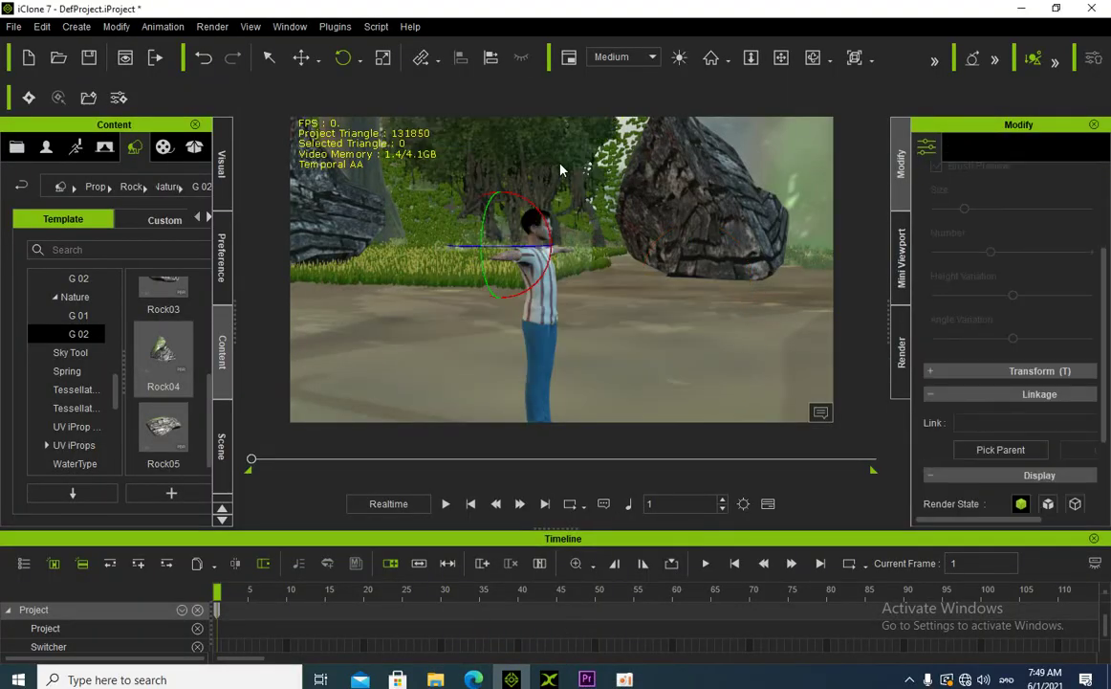
Enlarge the banyan tree cluster and move it across the grass away from Rock04
left_click(383, 58)
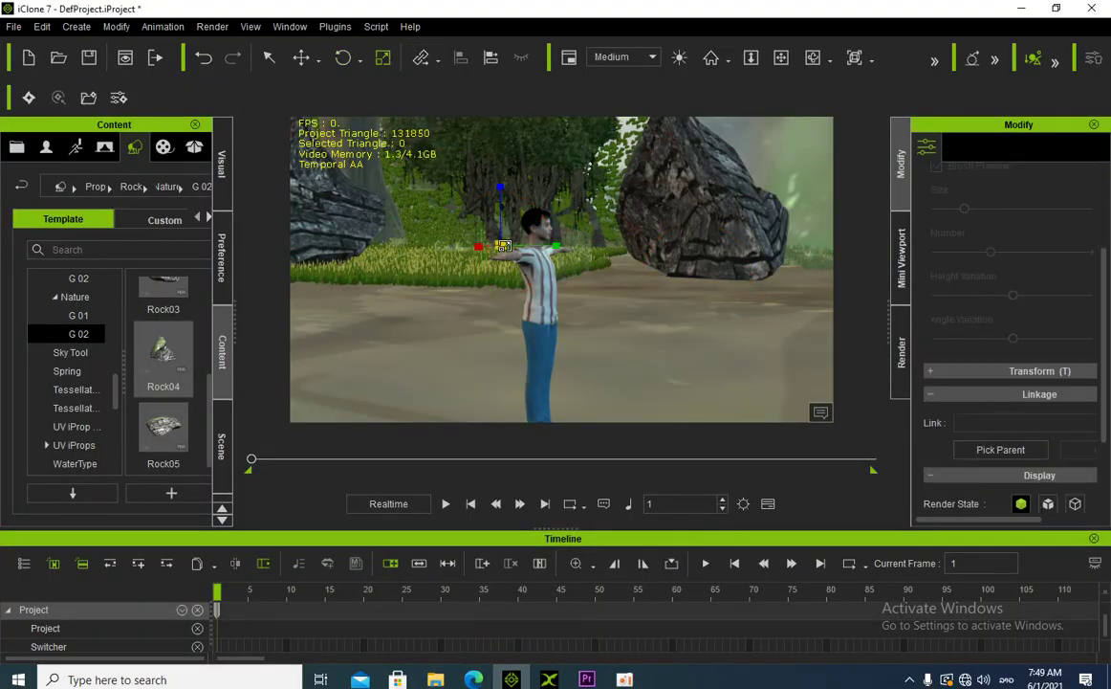
left_click(300, 58)
left_click_drag(553, 247, 503, 247)
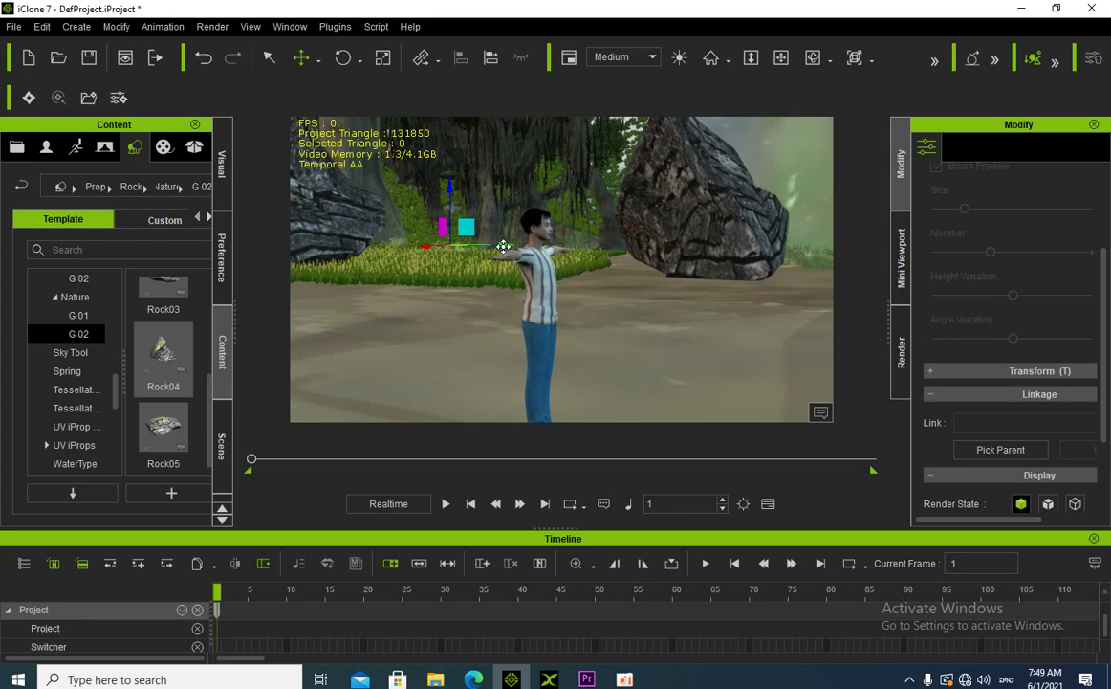
left_click(782, 58)
scroll(560, 278, "up", 5)
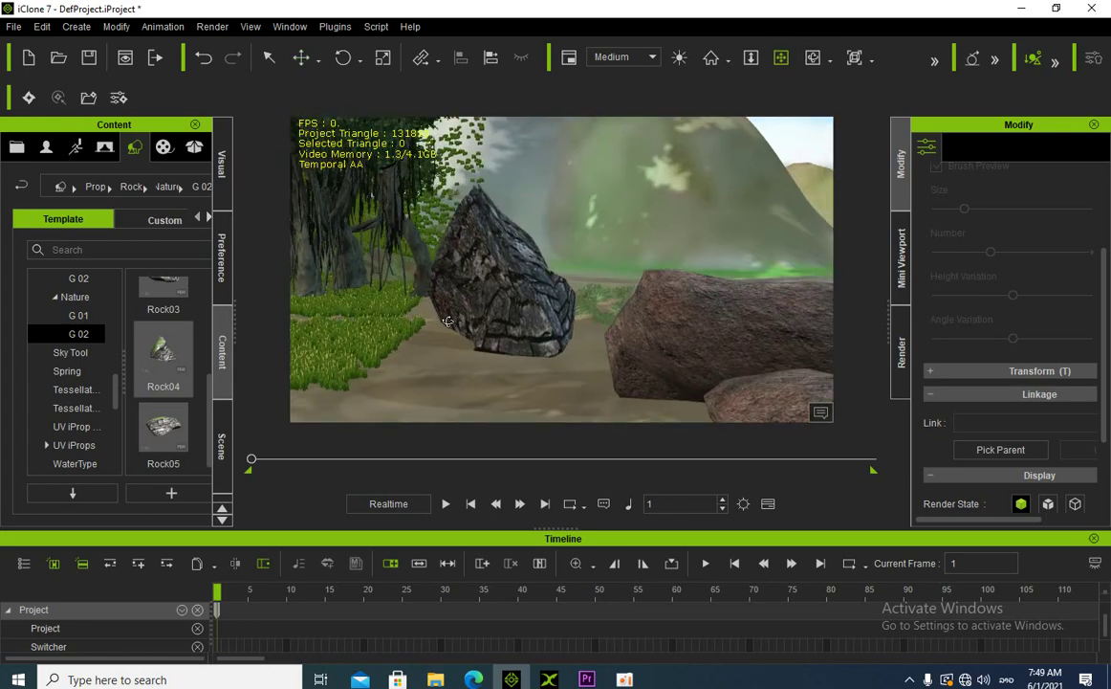
Switch to File Explorer, browse the trees in the 002-ntoos folder and add a bare winter tree to the iClone scene behind Rock04
mouse_move(435, 679)
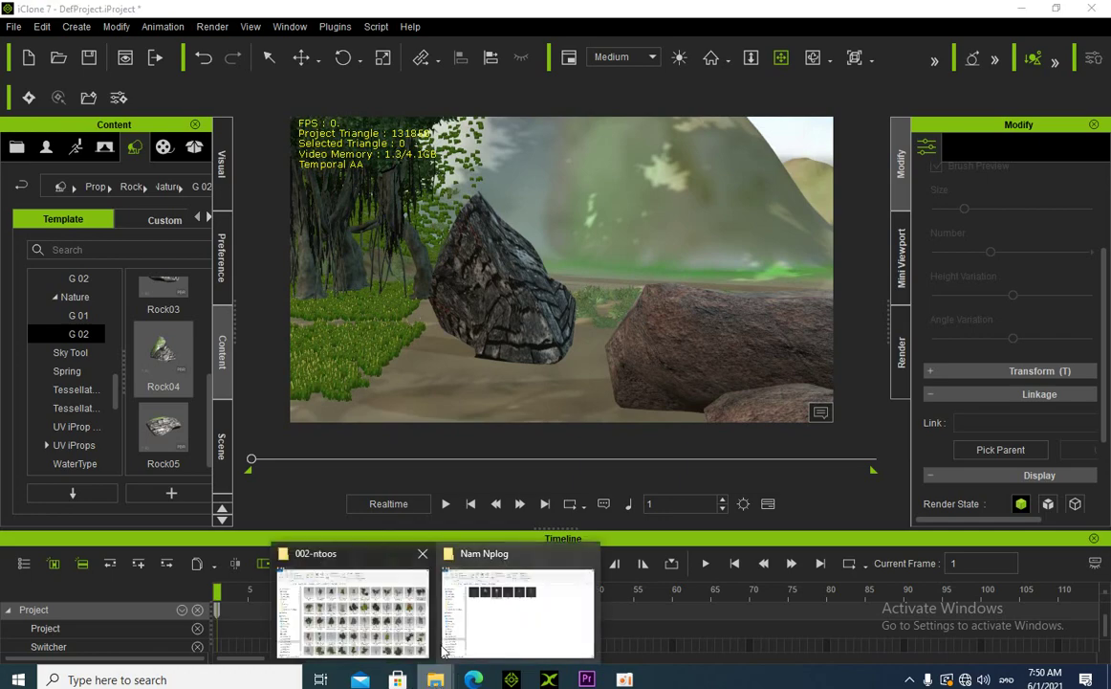
left_click(352, 612)
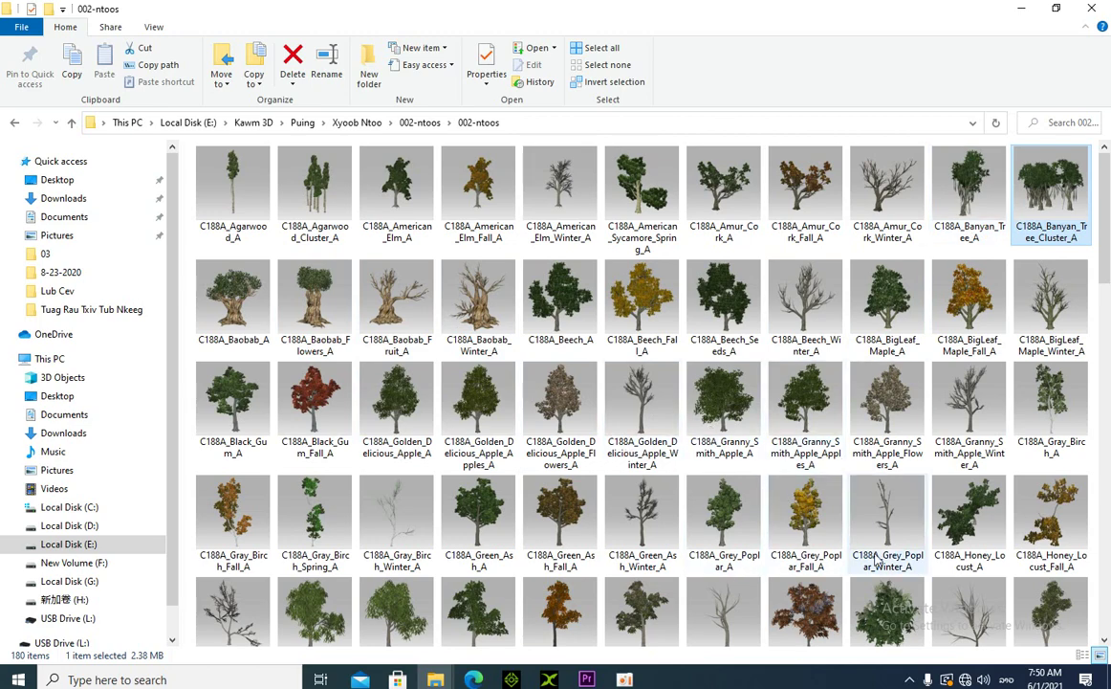
scroll(821, 497, "down", 3)
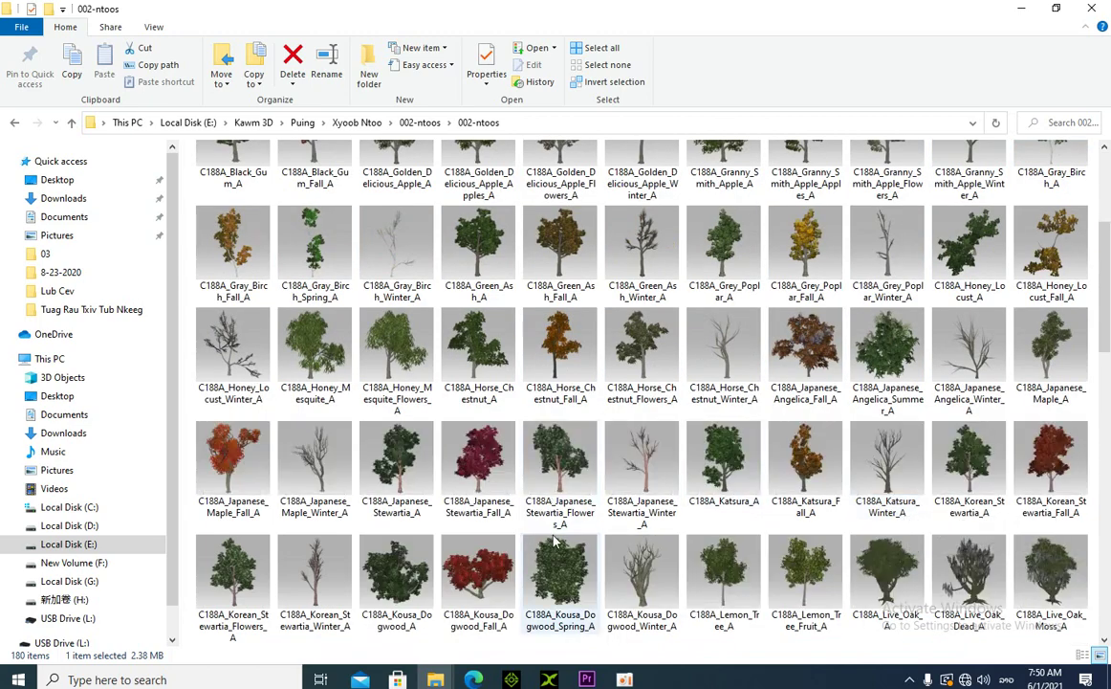
scroll(550, 526, "down", 15)
scroll(550, 531, "up", 8)
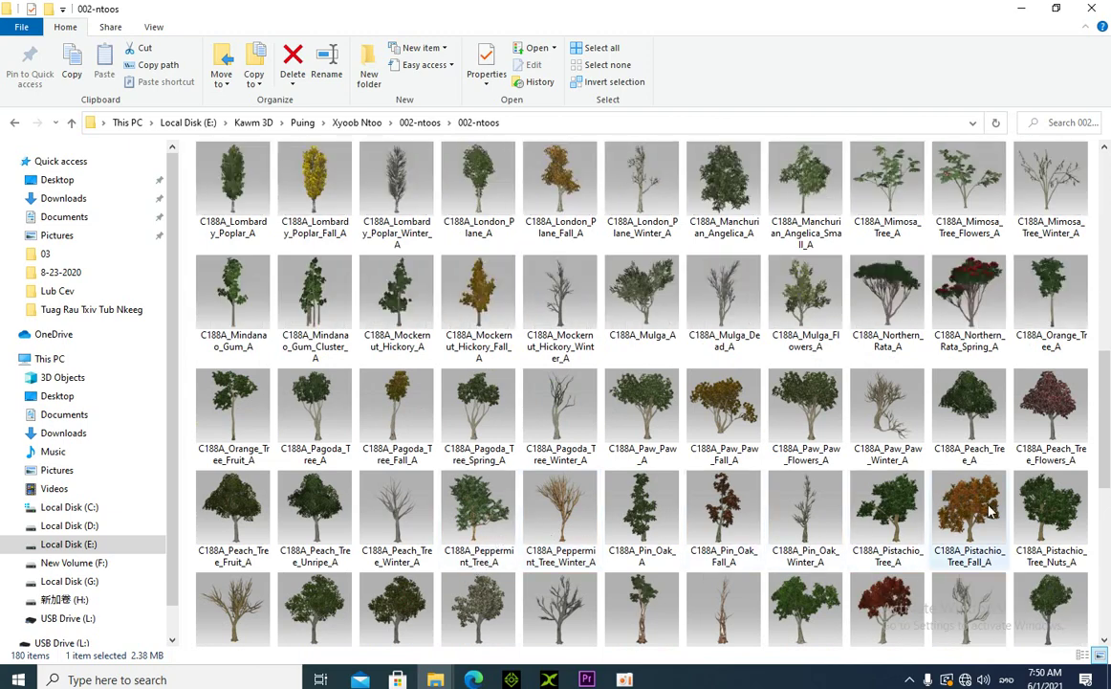
scroll(806, 427, "up", 5)
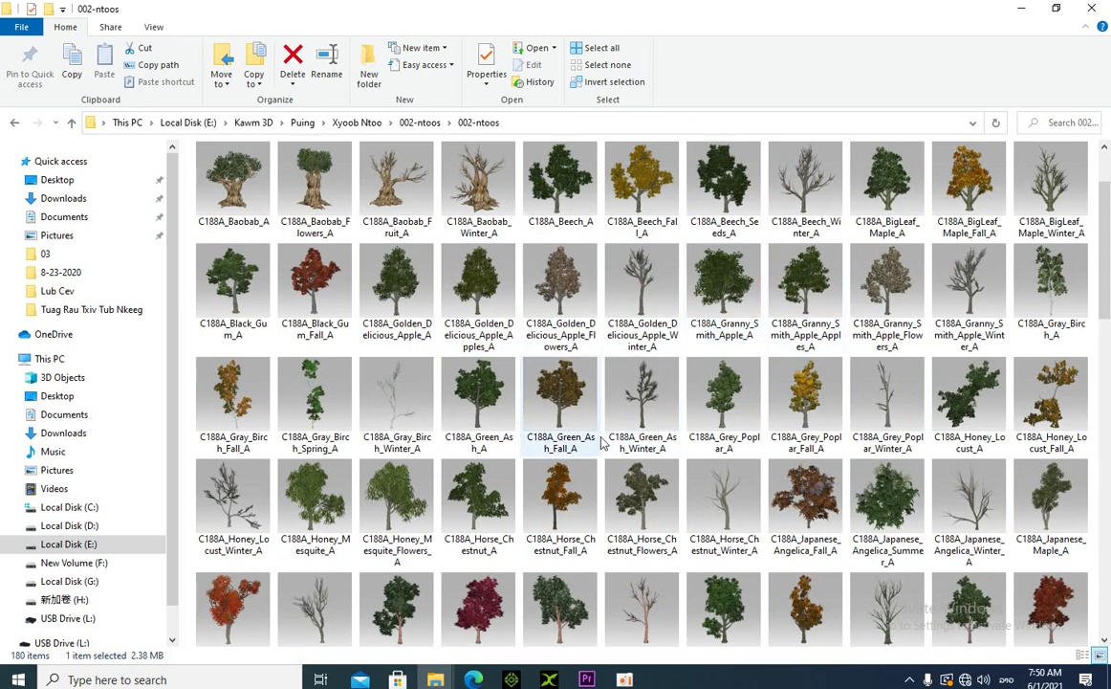
scroll(463, 489, "down", 5)
scroll(450, 483, "down", 3)
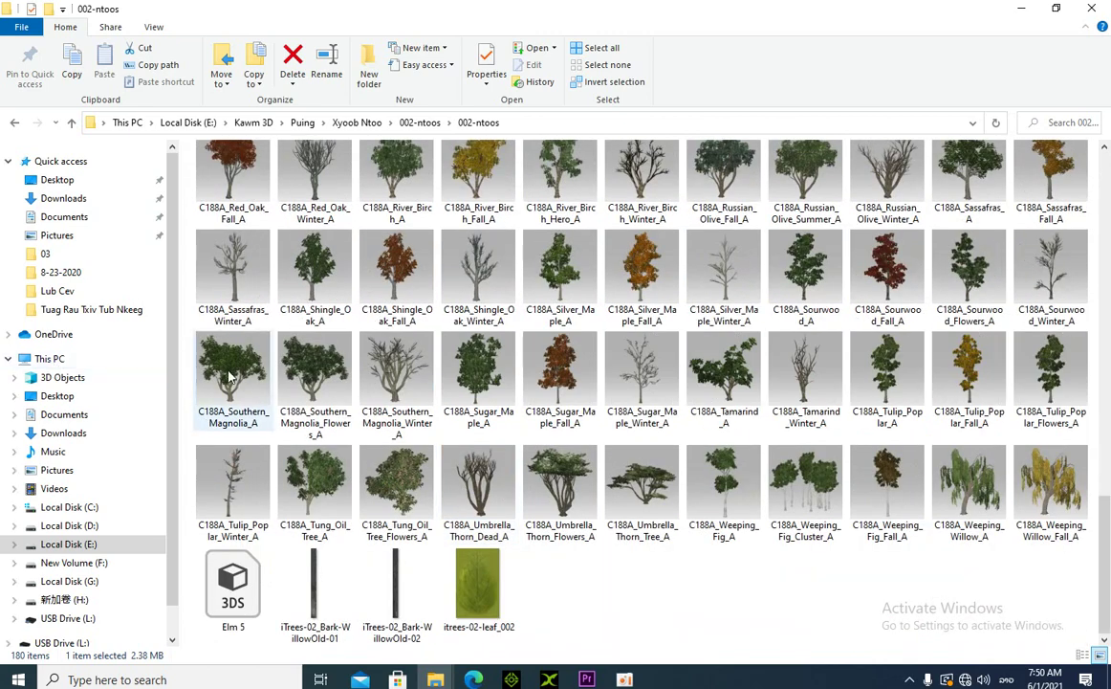
scroll(241, 403, "up", 2)
left_click_drag(232, 498, 604, 303)
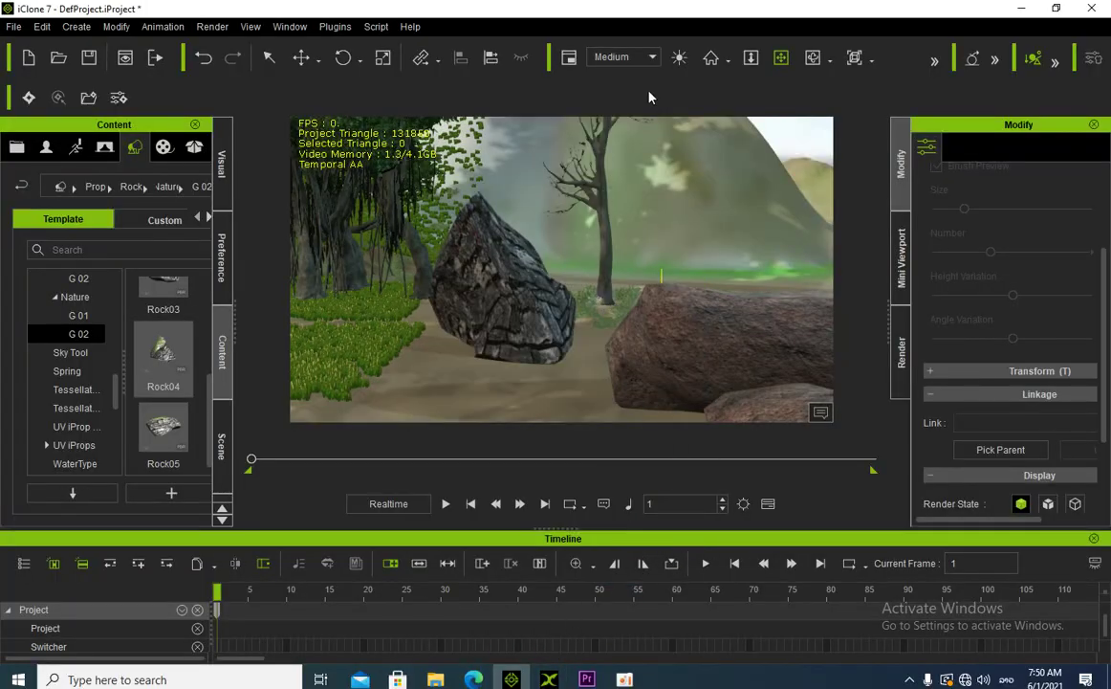
Increase the bare tree's wind strength, previewing the sway in playback before returning to the first frame
scroll(956, 411, "down", 2)
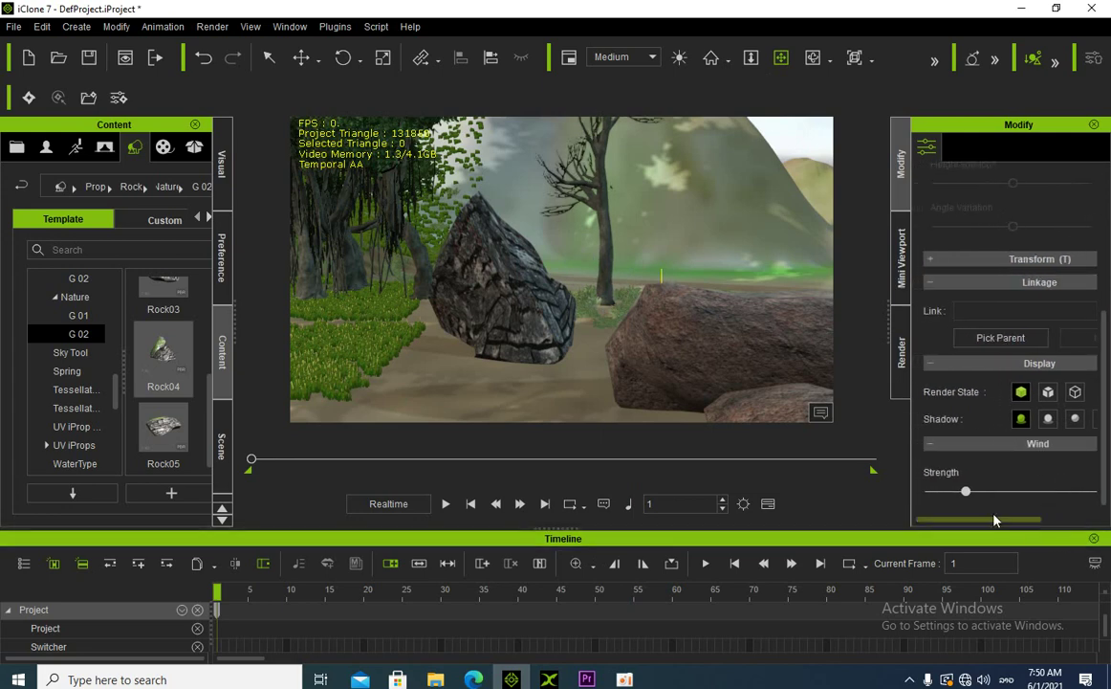
left_click_drag(973, 496, 1005, 496)
key("space")
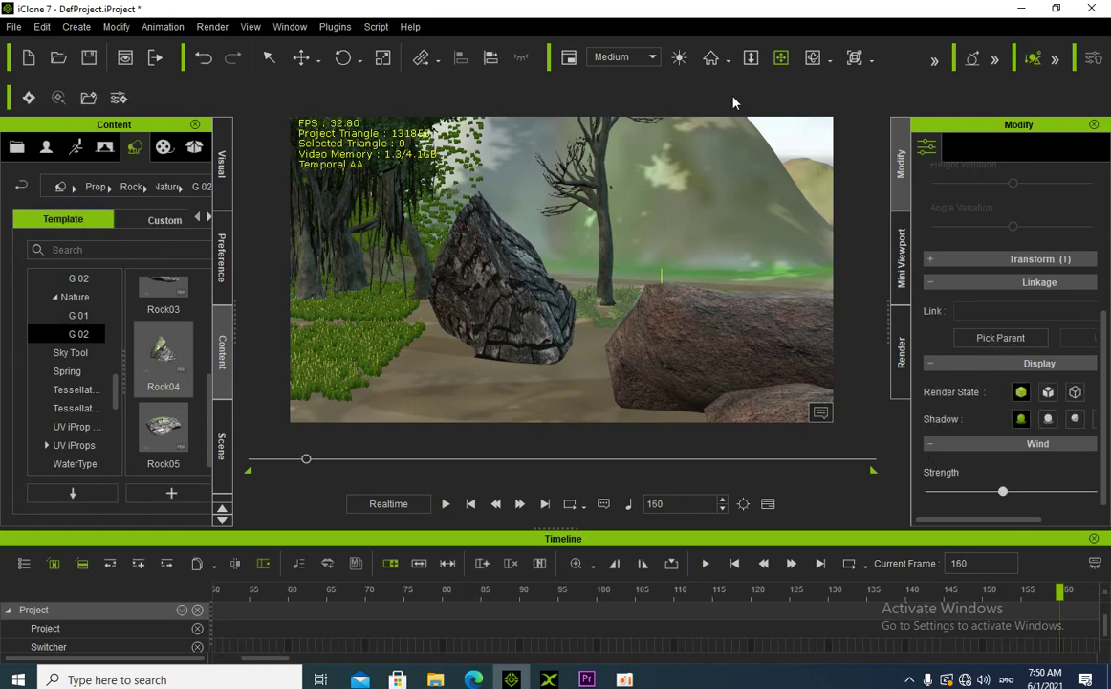
left_click_drag(306, 461, 251, 460)
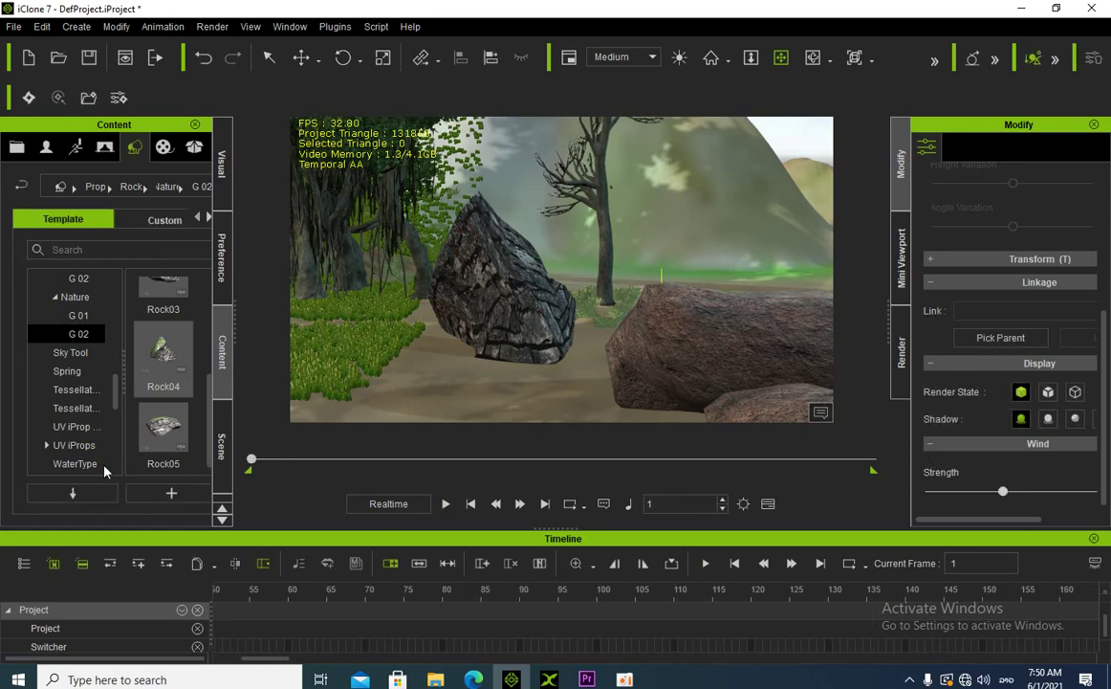
Select the striped-shirt character among the large rocks and frame it close up from the front
left_click_drag(477, 324, 515, 322)
right_click_drag(514, 321, 553, 300)
left_click(524, 280)
right_click_drag(647, 327, 610, 286)
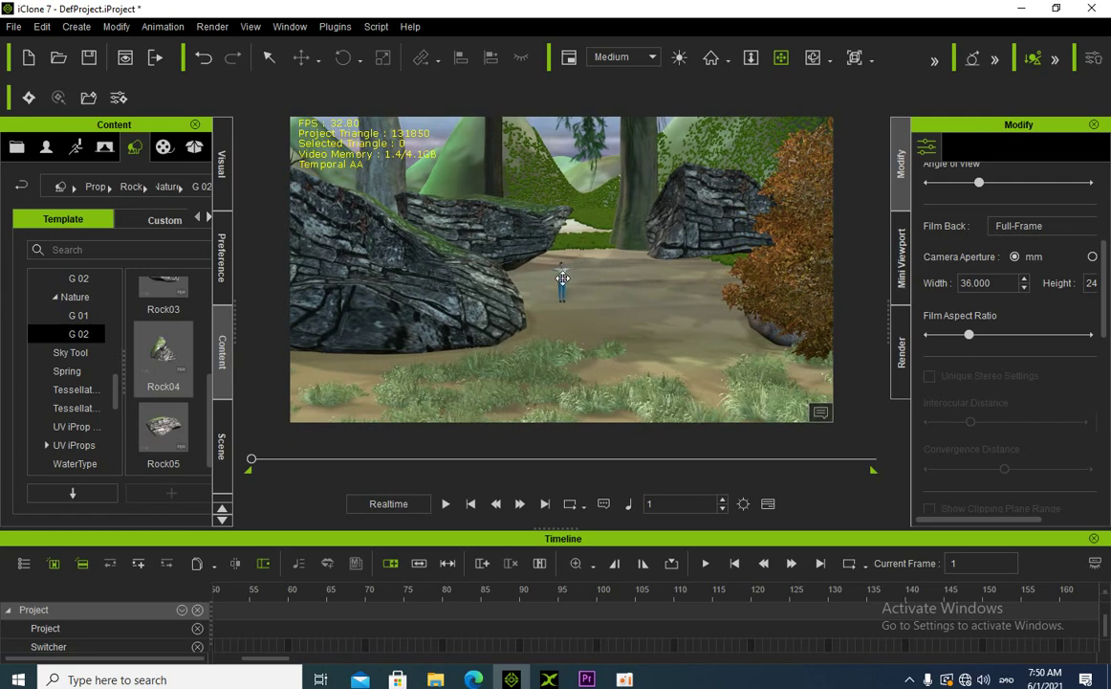
left_click(563, 279)
right_click_drag(563, 277, 629, 226)
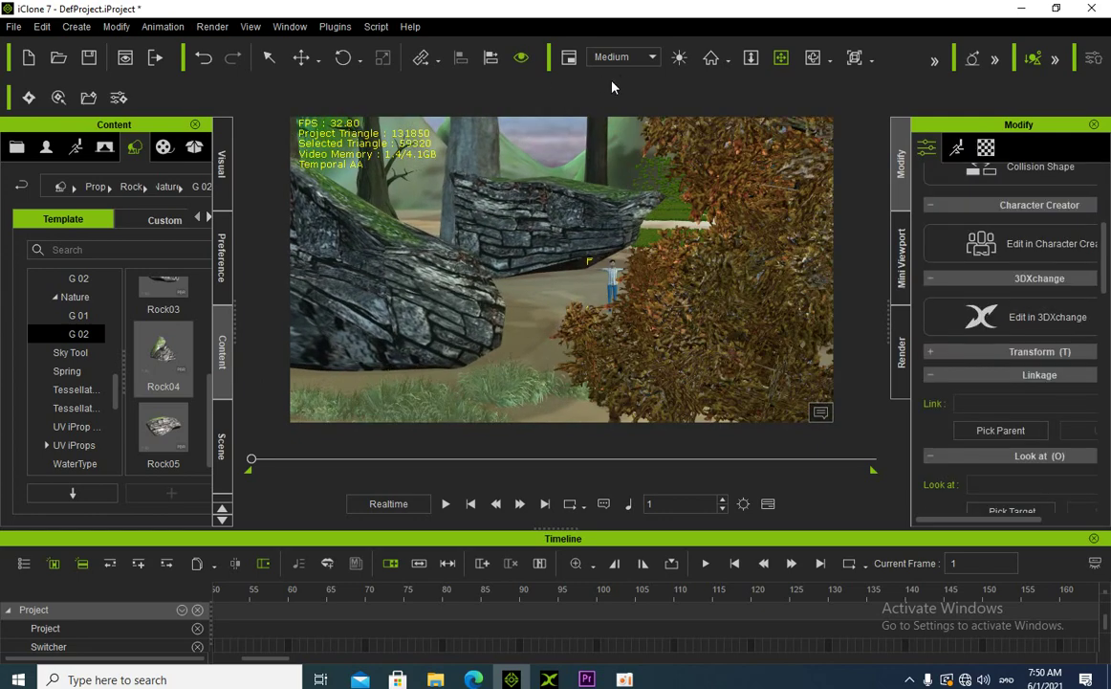
left_click(711, 57)
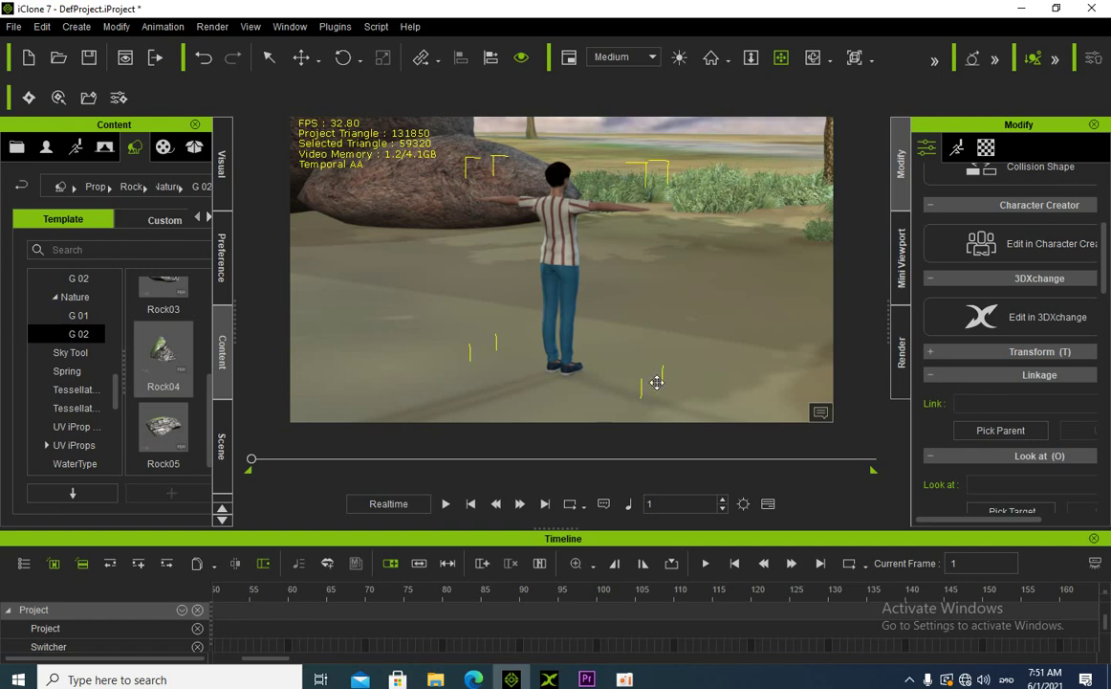
right_click_drag(724, 239, 245, 393)
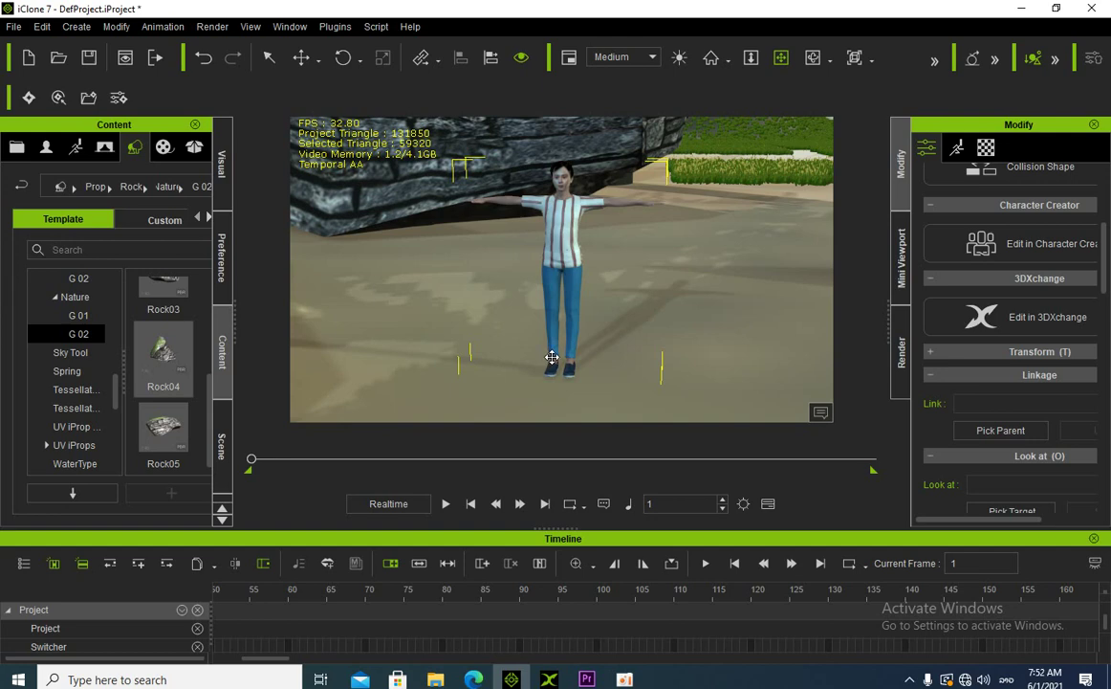
right_click_drag(545, 348, 493, 368)
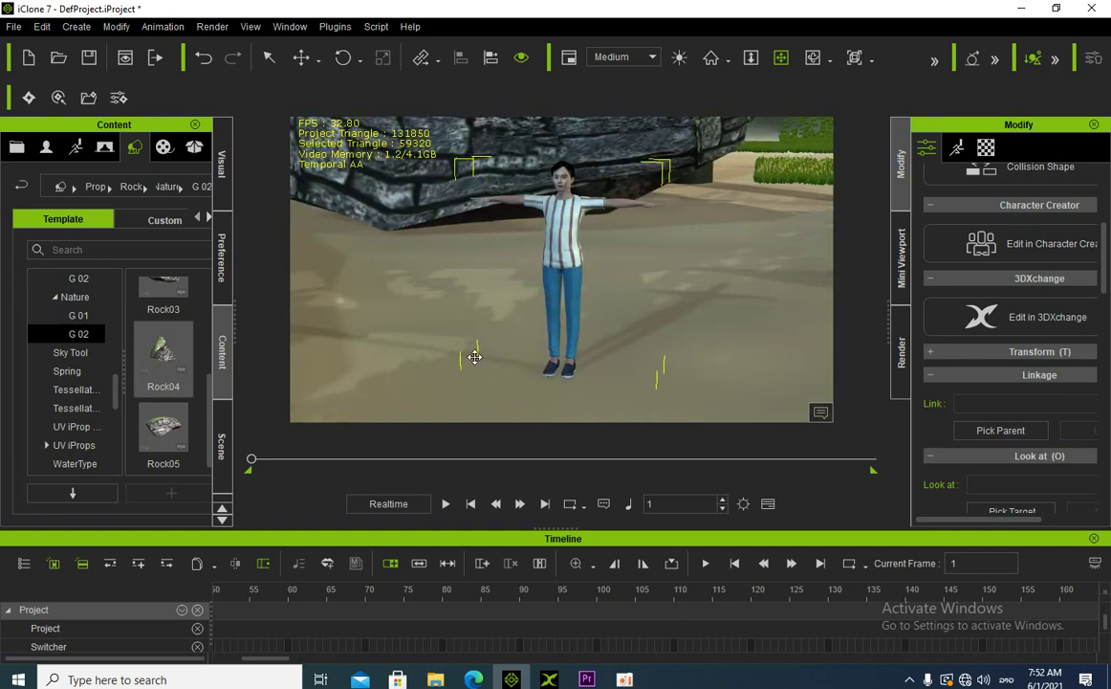
right_click_drag(628, 329, 606, 332)
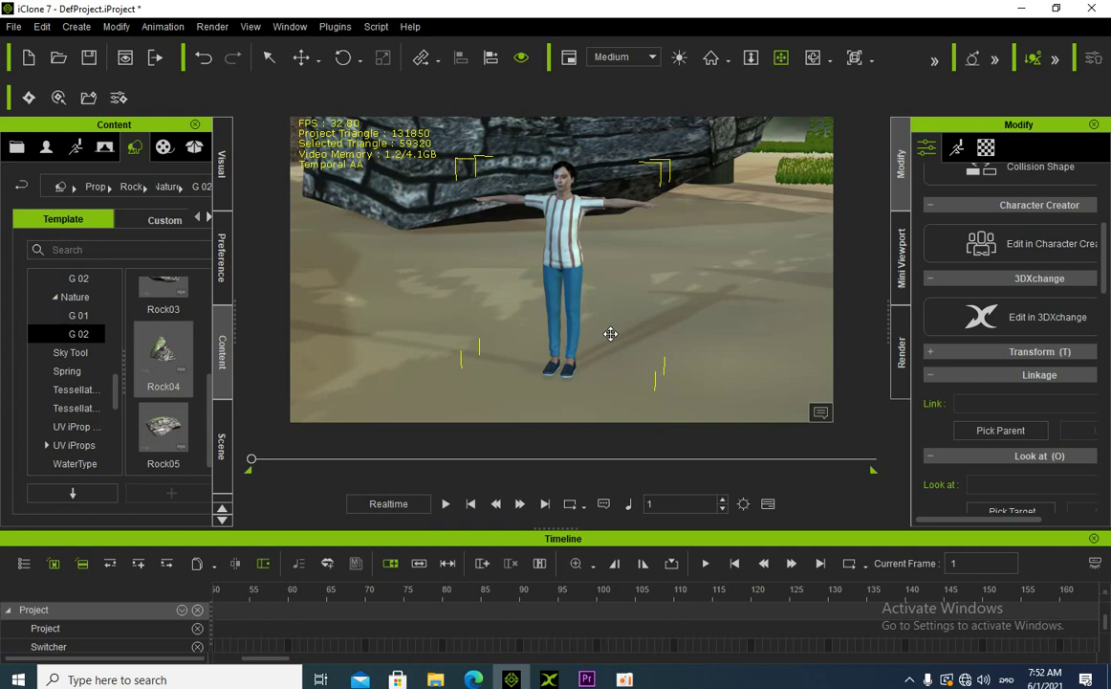
mouse_move(611, 334)
right_mouse_down()
mouse_move(711, 329)
mouse_move(469, 325)
mouse_move(632, 337)
right_mouse_up()
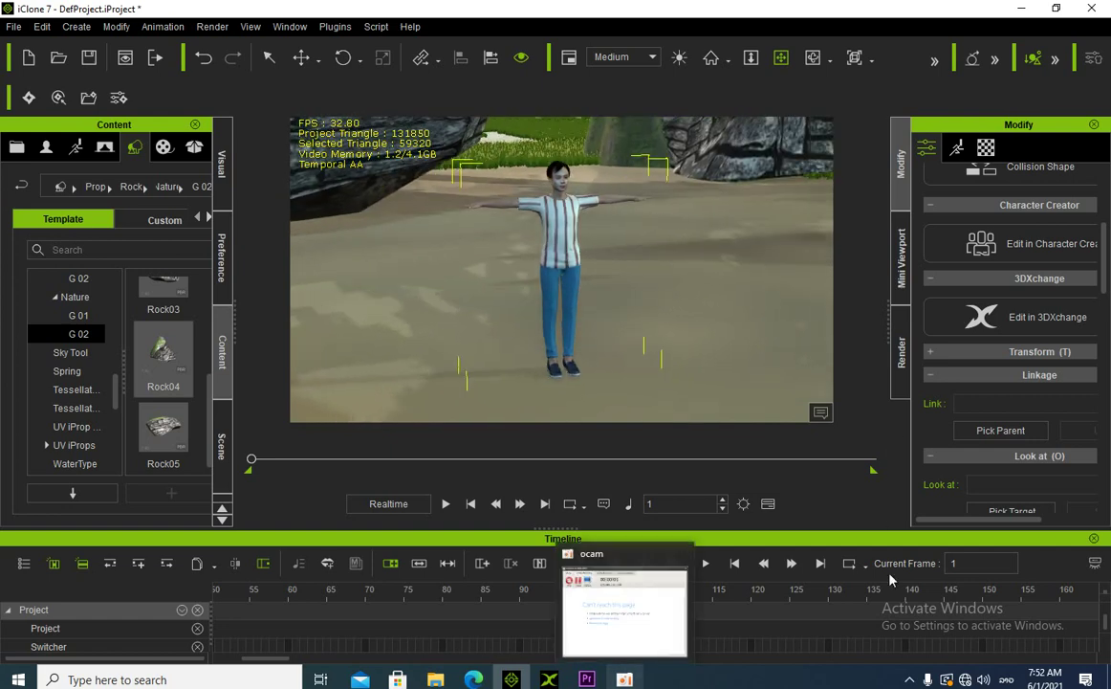
Record the 01_Boxing idle motion on the character with Motion Puppet from the first frame to about frame 583, and close Motion Puppet
left_click(957, 146)
left_click(991, 239)
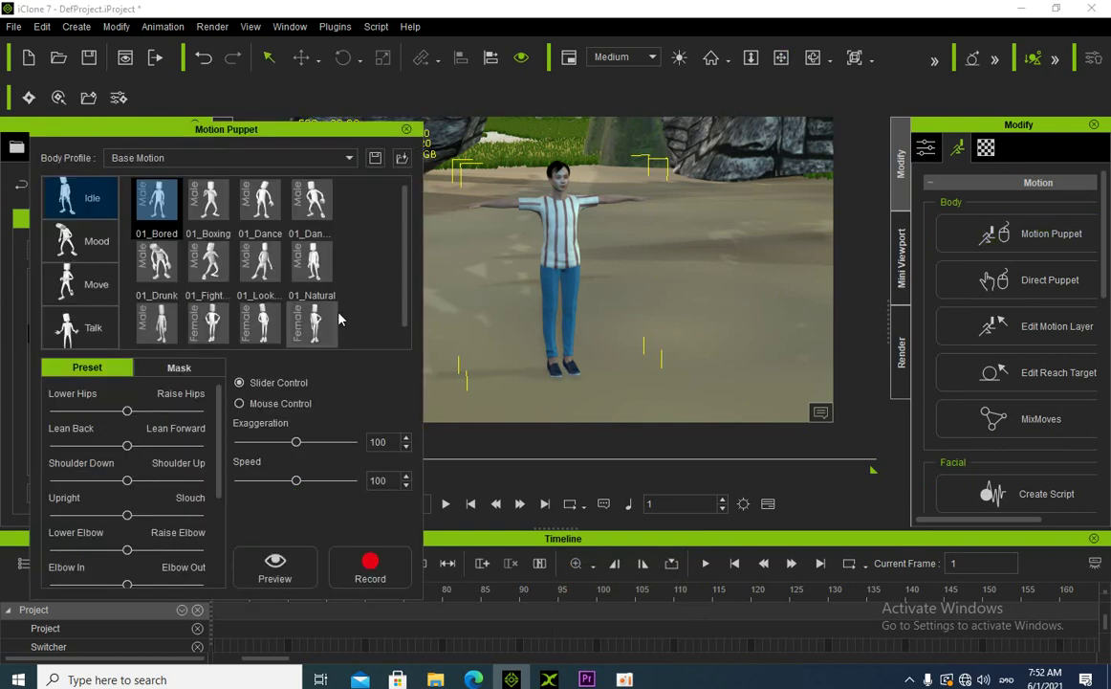
left_click(225, 214)
left_click(371, 564)
key("space")
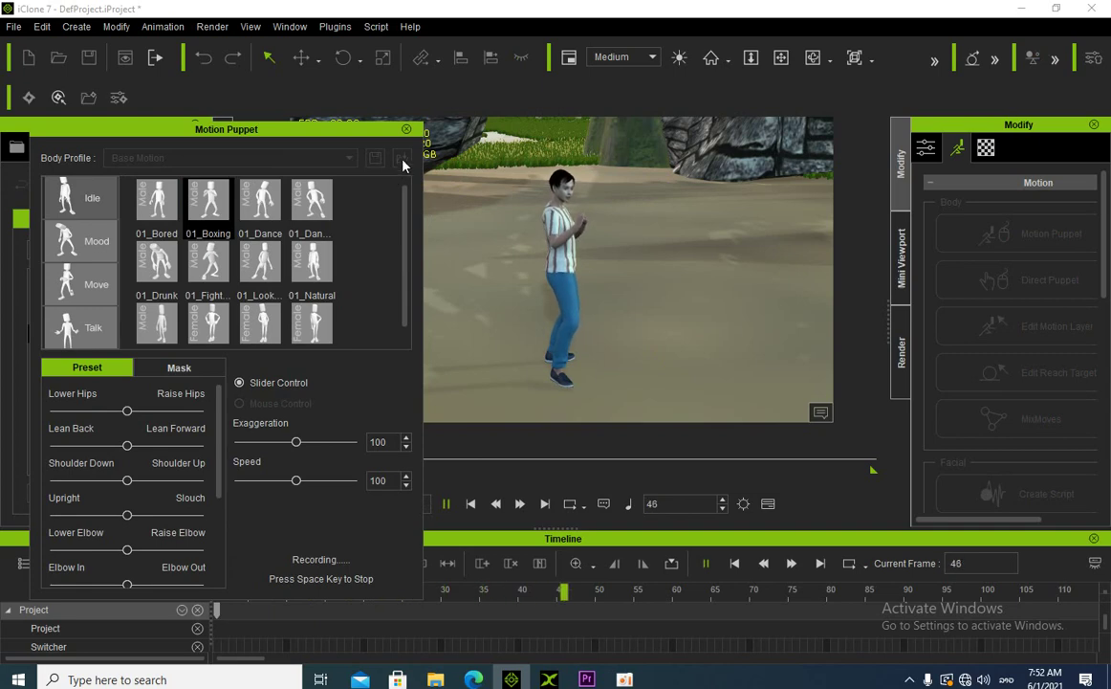
left_click(782, 59)
right_click_drag(710, 278, 335, 346)
left_click_drag(543, 356, 640, 341)
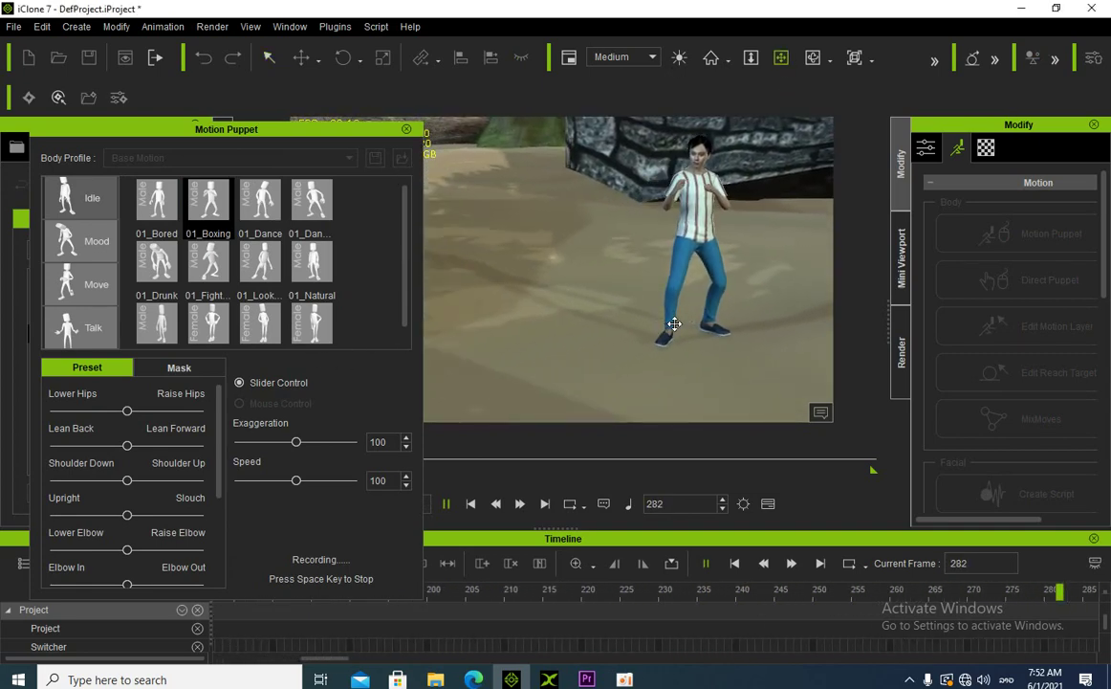
right_click_drag(581, 351, 563, 288)
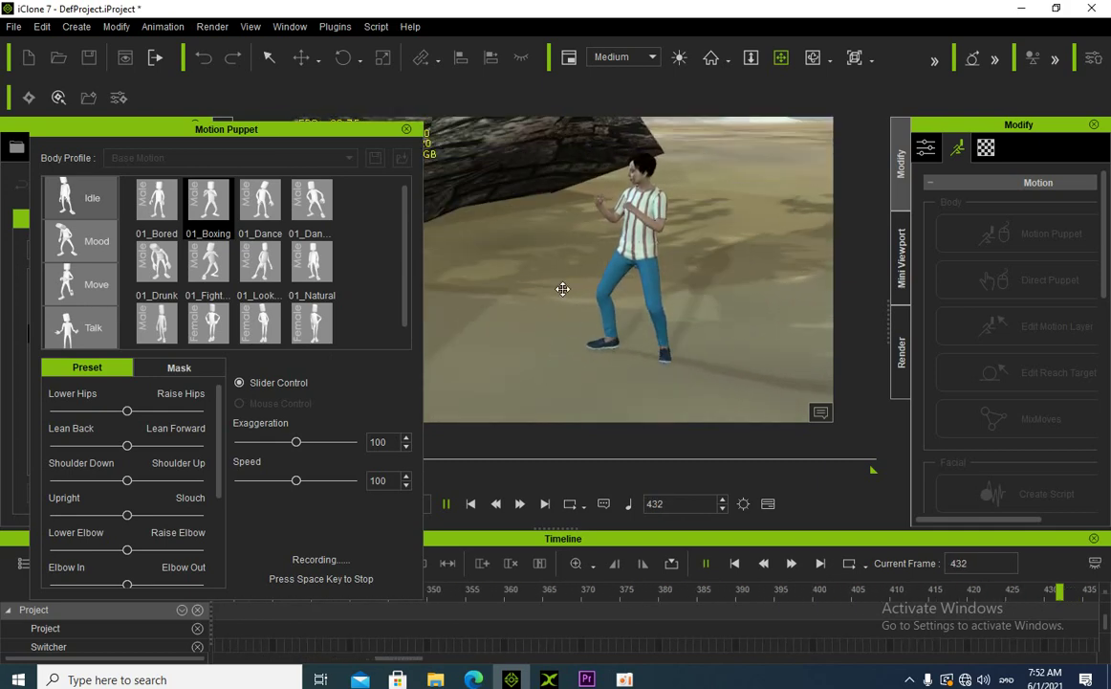
left_click(404, 130)
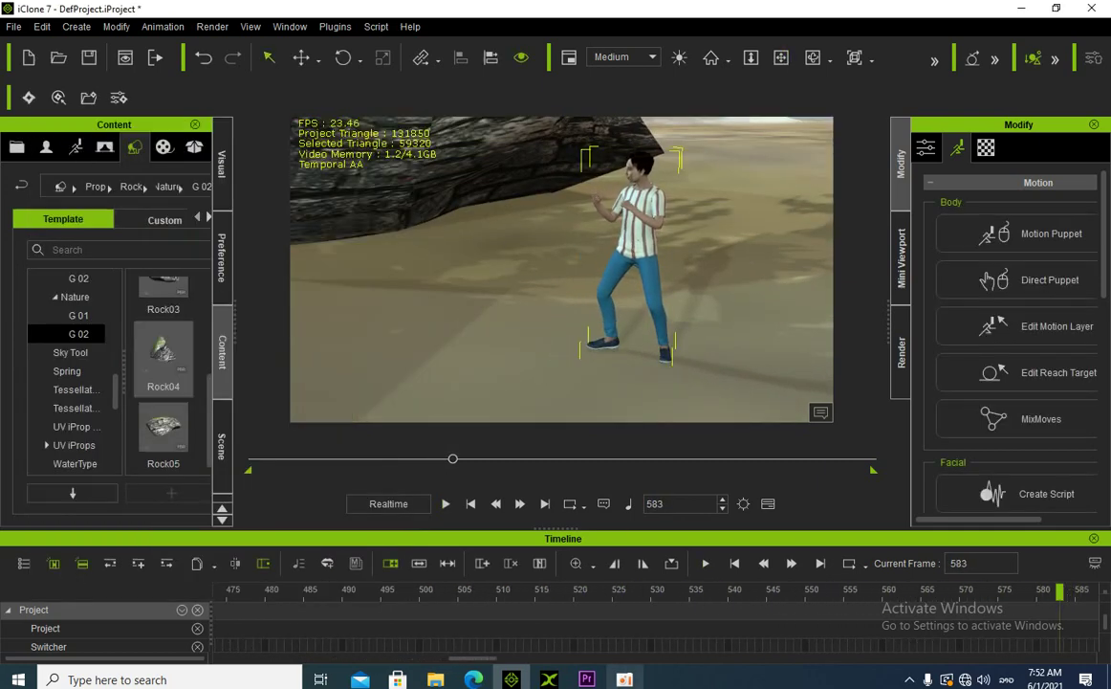